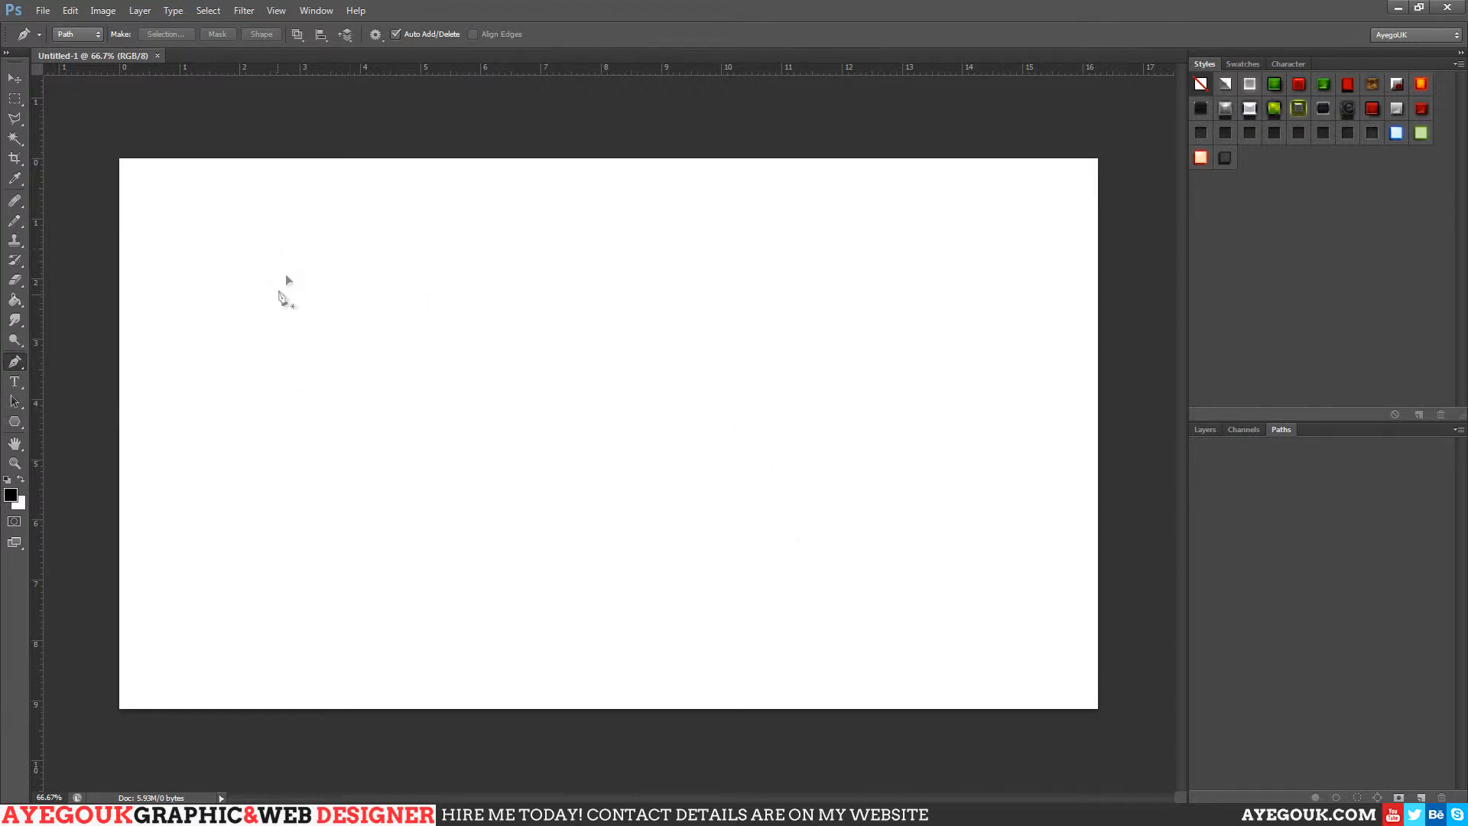
# Draw a closed T-like path with the Pen tool on the left half of the canvas, combining straight edges and curves
pyautogui.click(278, 295)
pyautogui.hotkey('ctrl', 'z')
pyautogui.click(261, 305)
pyautogui.click(551, 237)
pyautogui.click(442, 443)
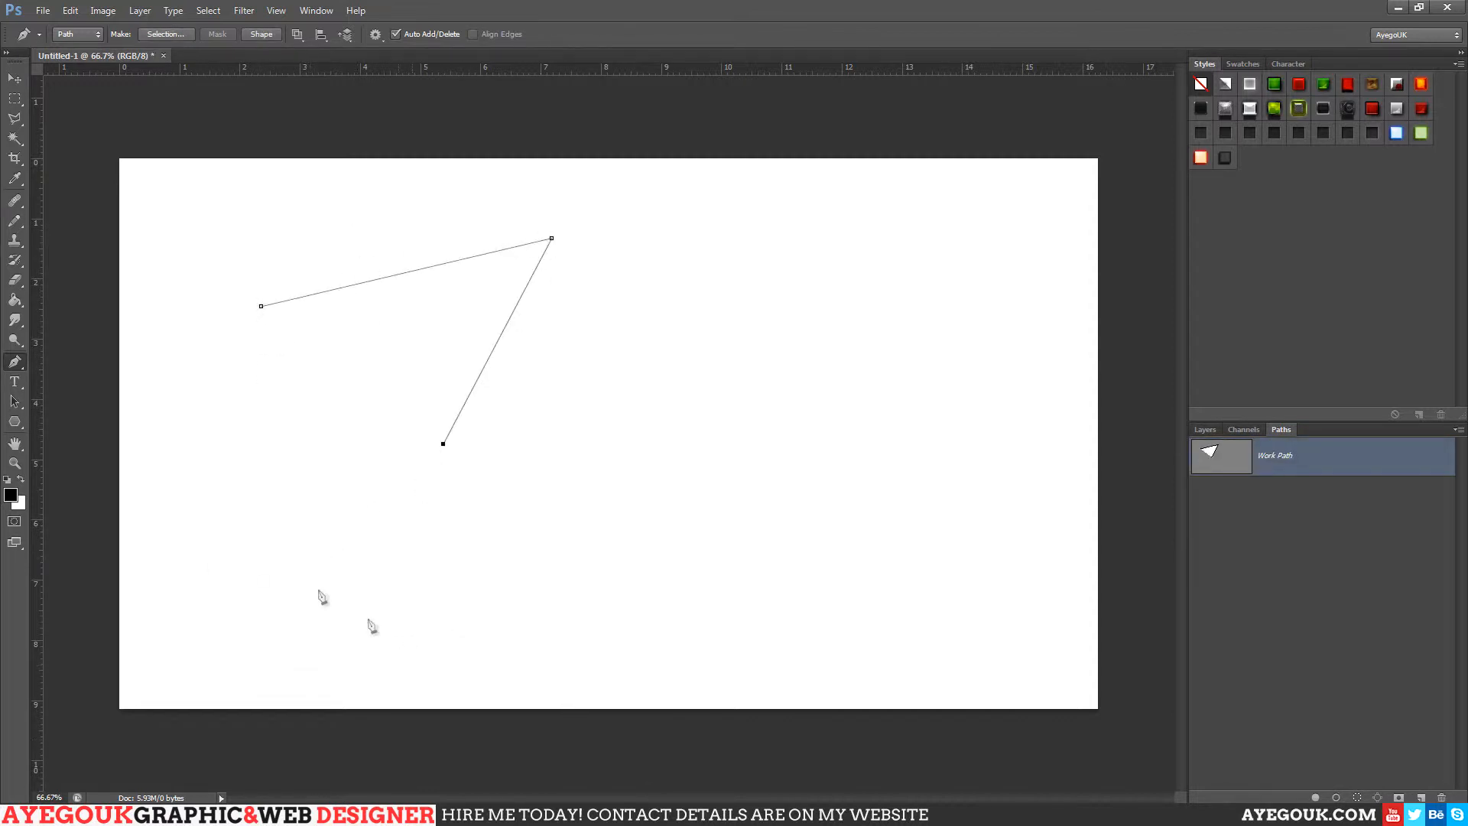
pyautogui.moveTo(381, 626); pyautogui.dragTo(277, 628)
pyautogui.moveTo(244, 376); pyautogui.dragTo(162, 448)
pyautogui.moveTo(159, 298); pyautogui.dragTo(156, 341)
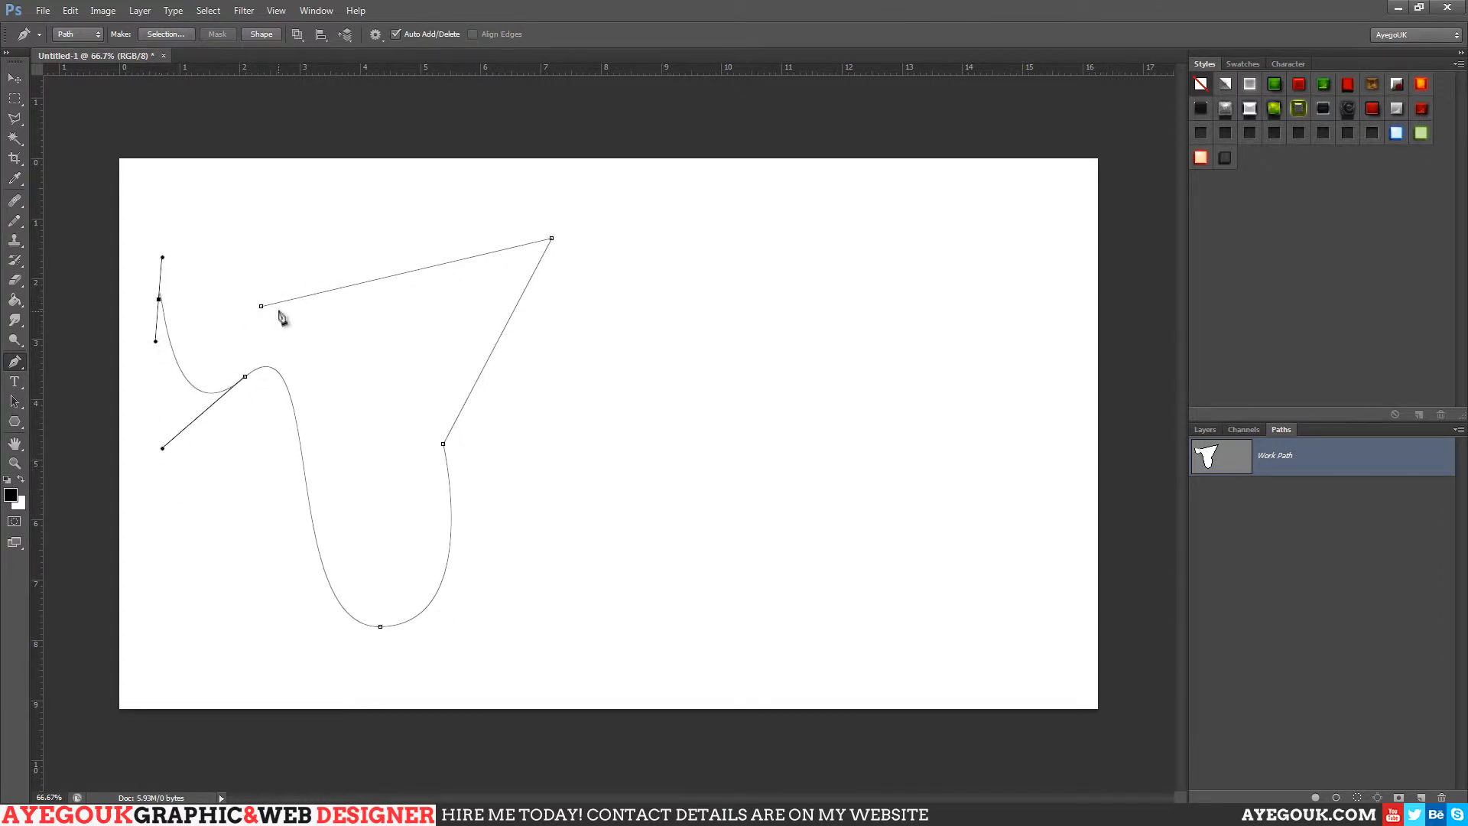
pyautogui.moveTo(283, 186); pyautogui.dragTo(361, 176)
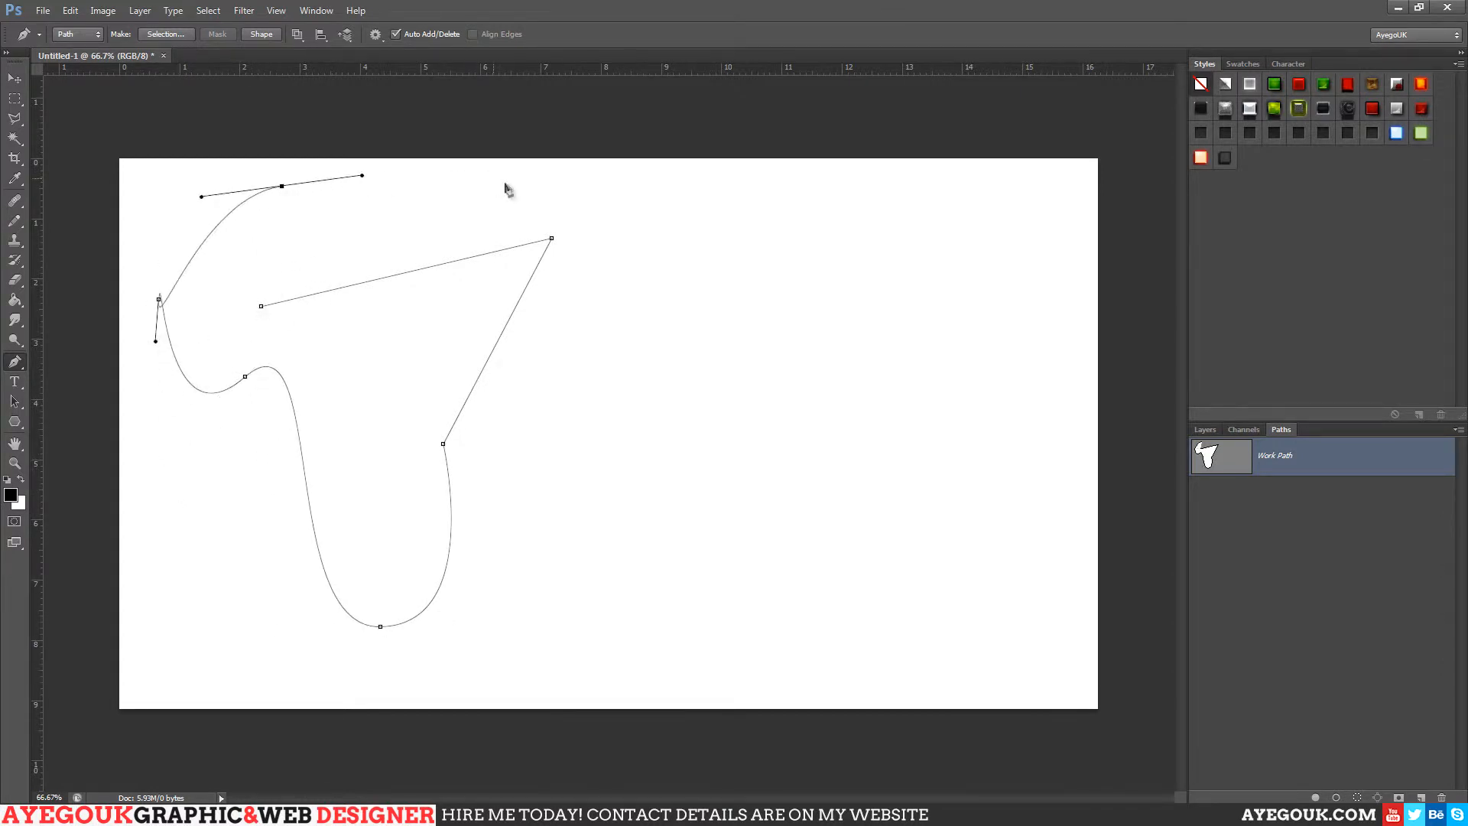
pyautogui.moveTo(493, 178); pyautogui.dragTo(482, 237)
pyautogui.moveTo(252, 246); pyautogui.dragTo(245, 273)
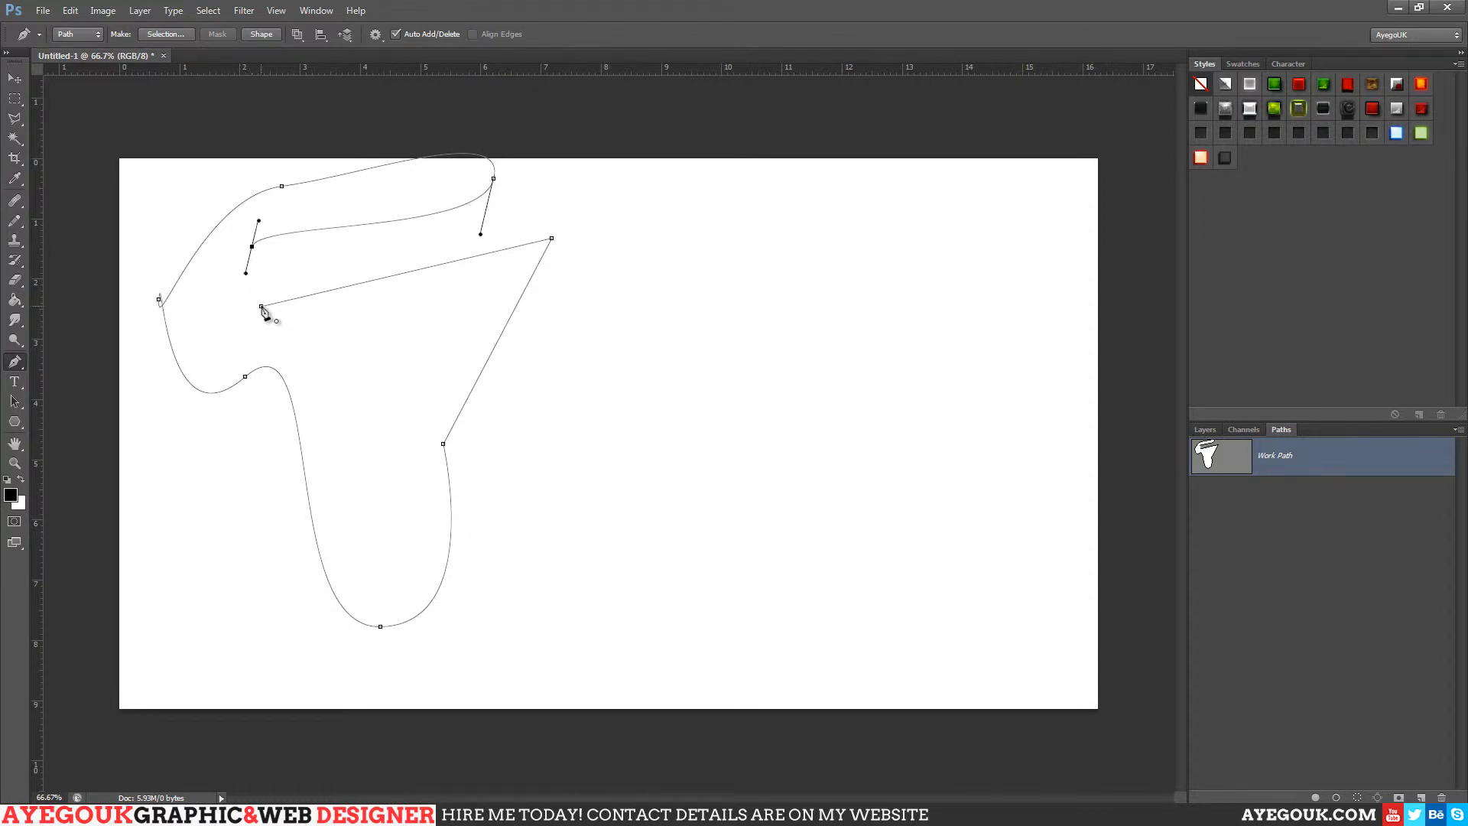
pyautogui.click(262, 307)
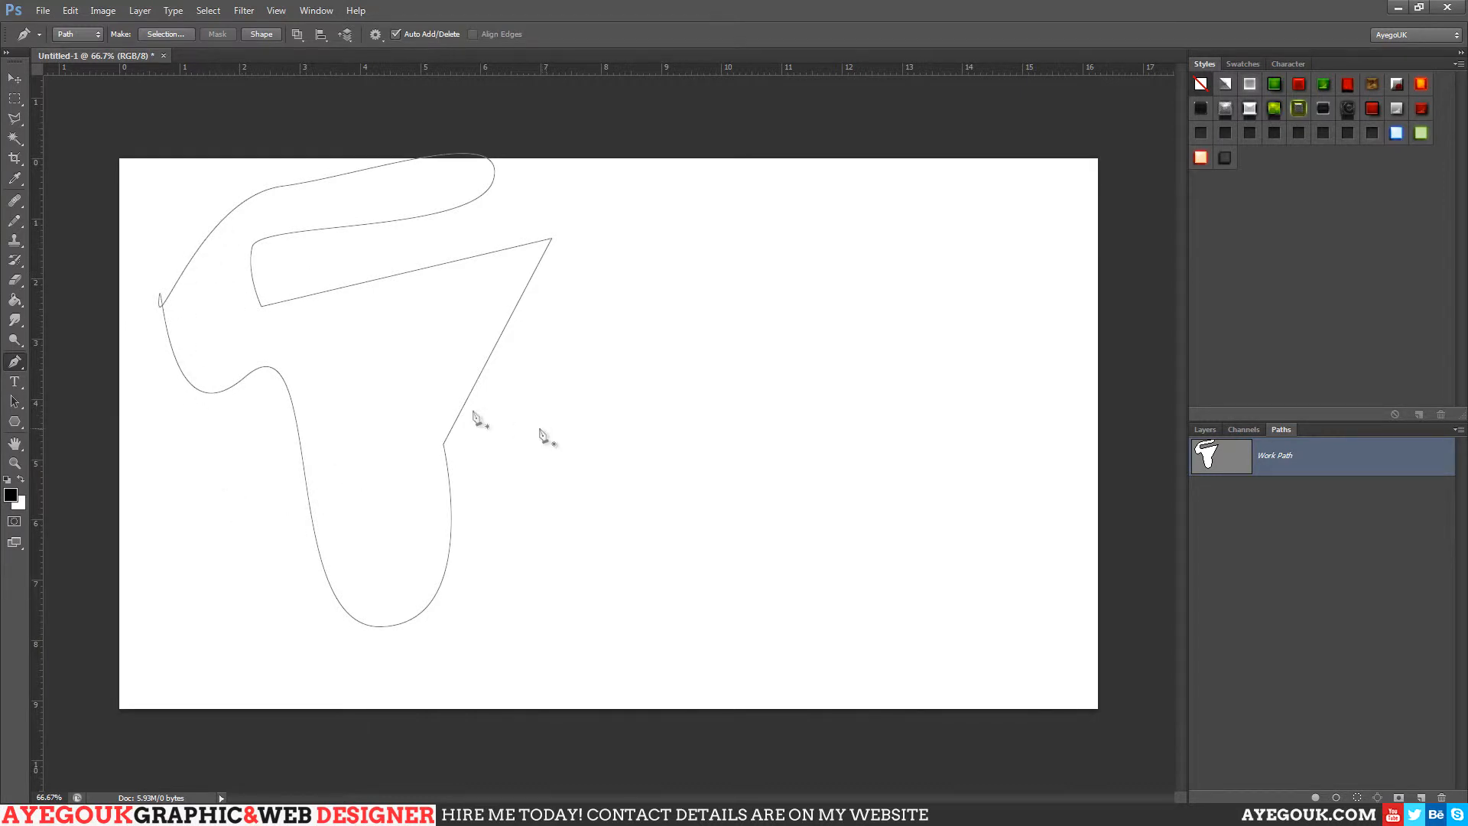
# Convert the path's sharp upper-right corner into a smooth curved point with the Convert Point Tool
pyautogui.click(15, 366)
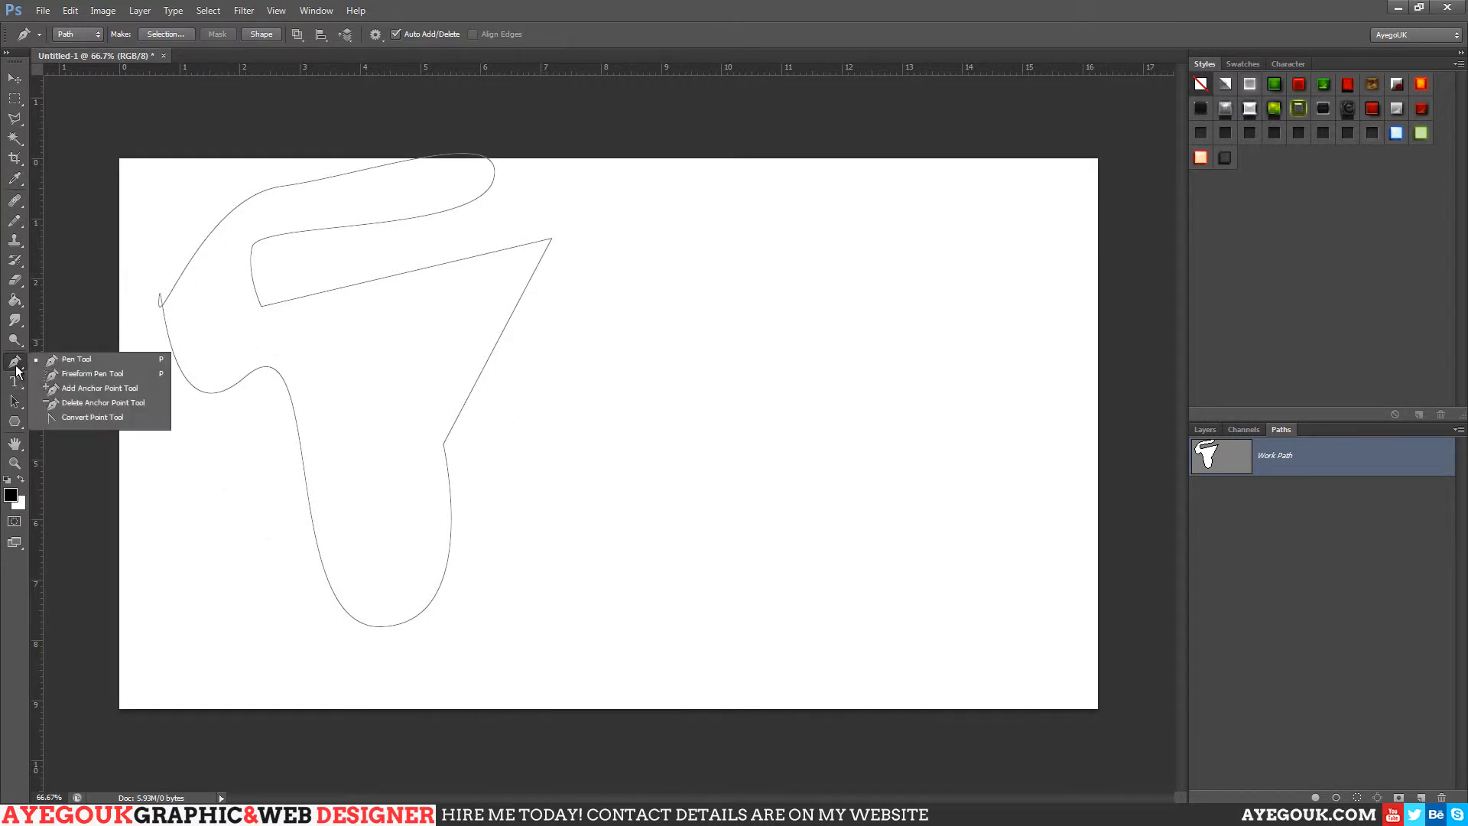
pyautogui.click(81, 418)
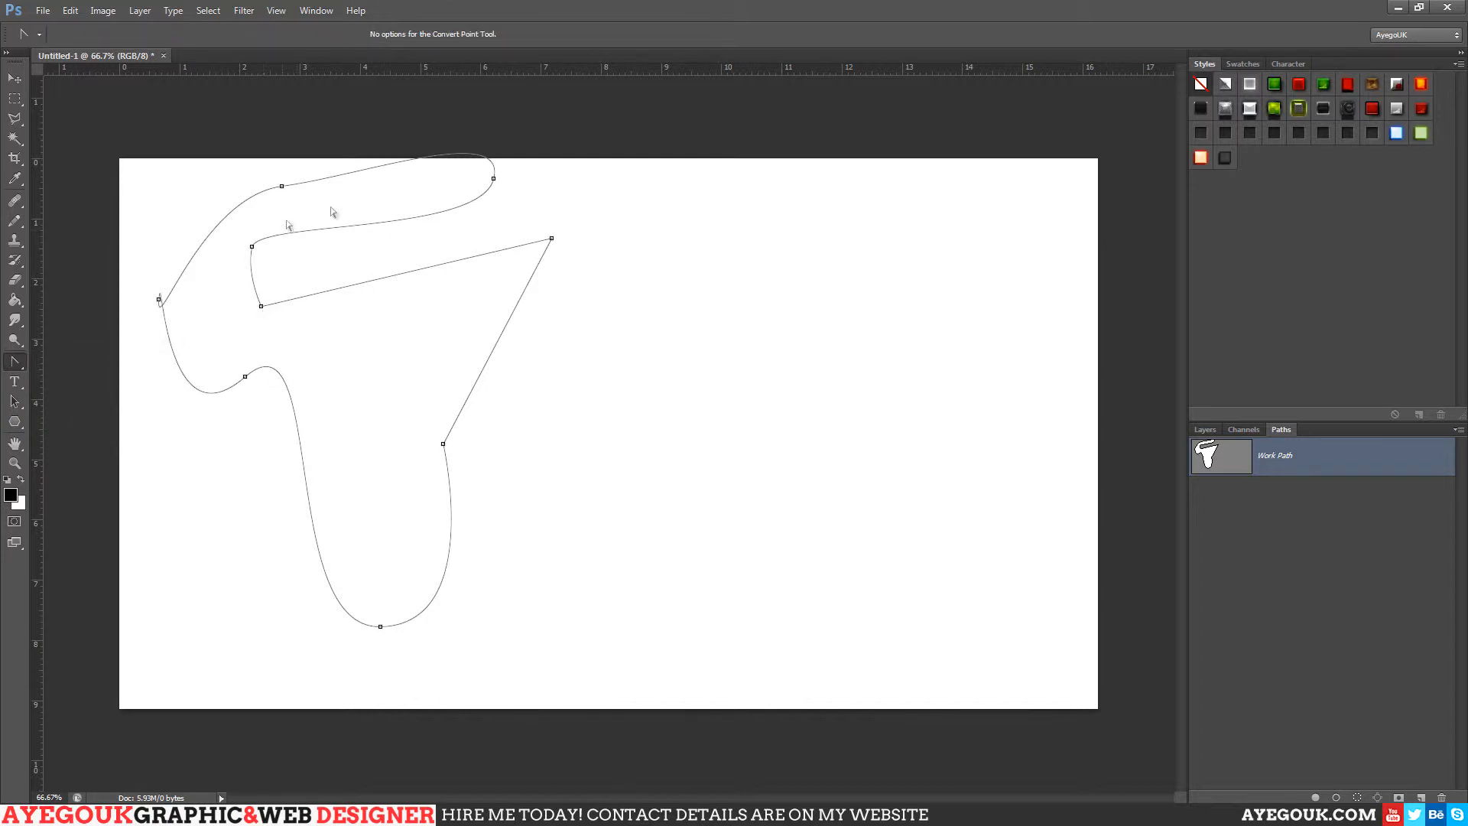
pyautogui.click(455, 211)
pyautogui.moveTo(551, 238); pyautogui.dragTo(612, 257)
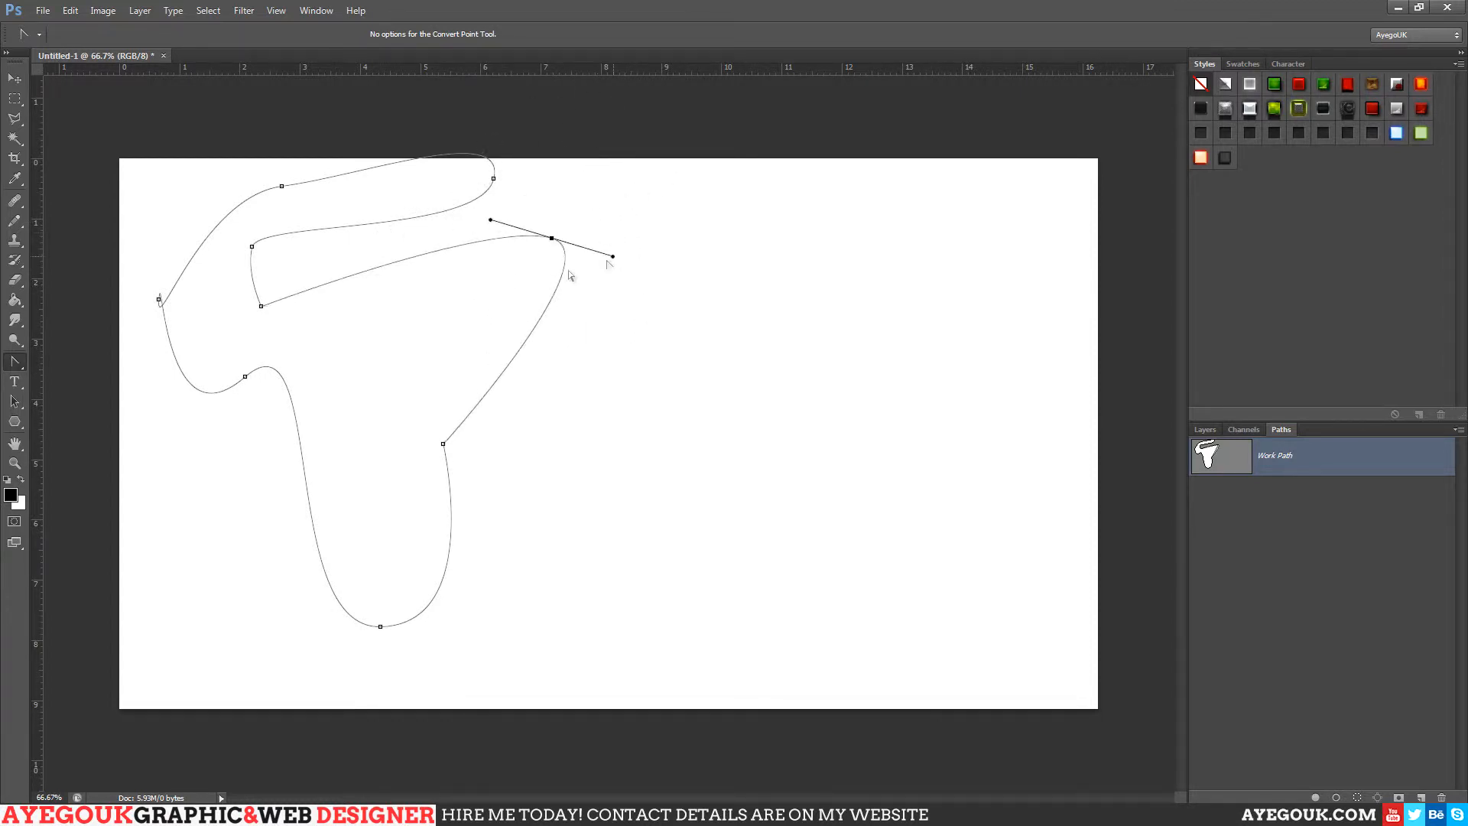
# Add an anchor point in the lower part of the path's slanted edge below the smoothed corner
pyautogui.click(15, 363)
pyautogui.click(57, 384)
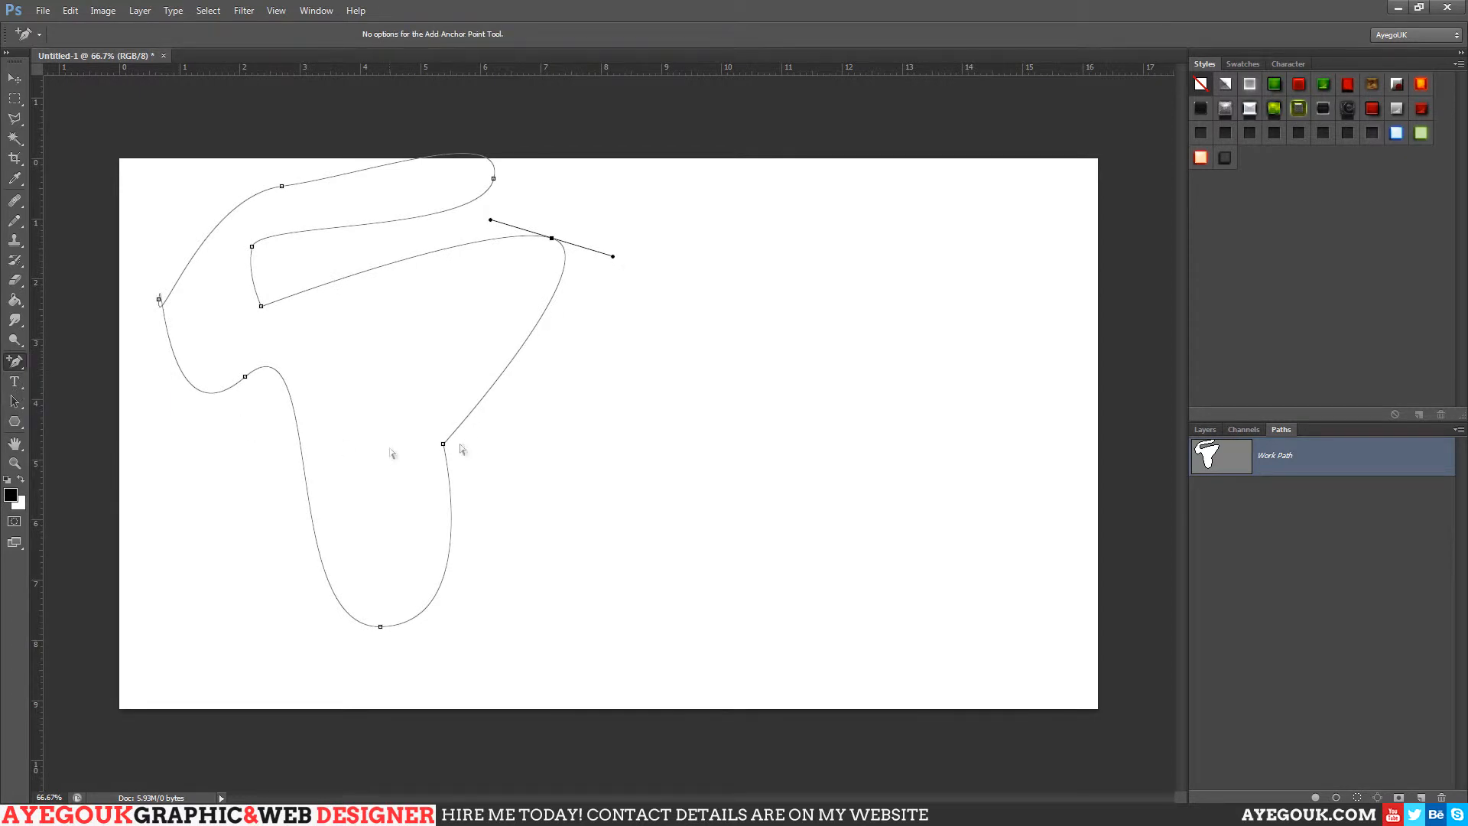
pyautogui.click(480, 400)
# Try to move the drawn shape with the Move tool
pyautogui.click(15, 78)
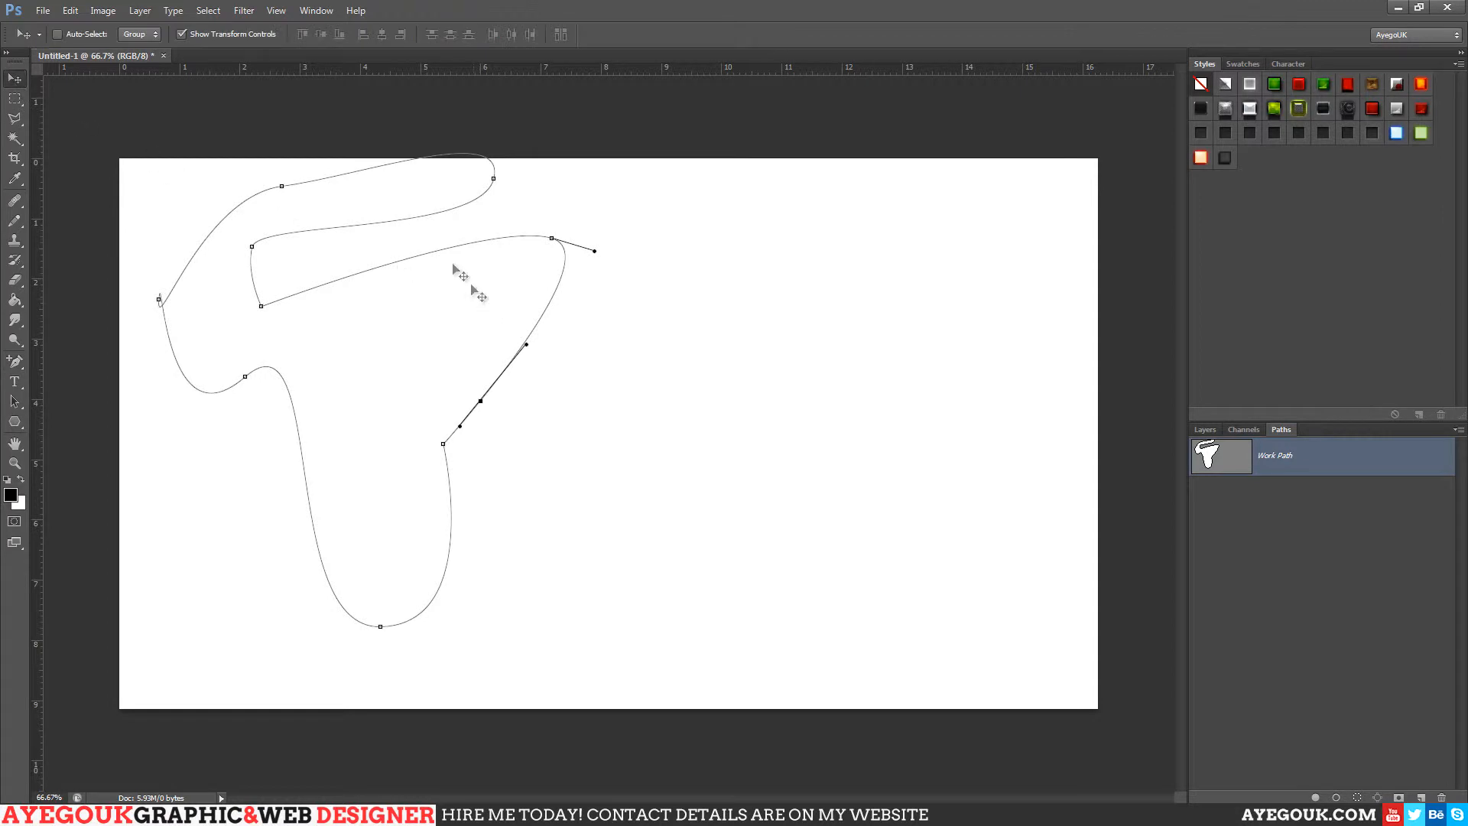
pyautogui.click(489, 273)
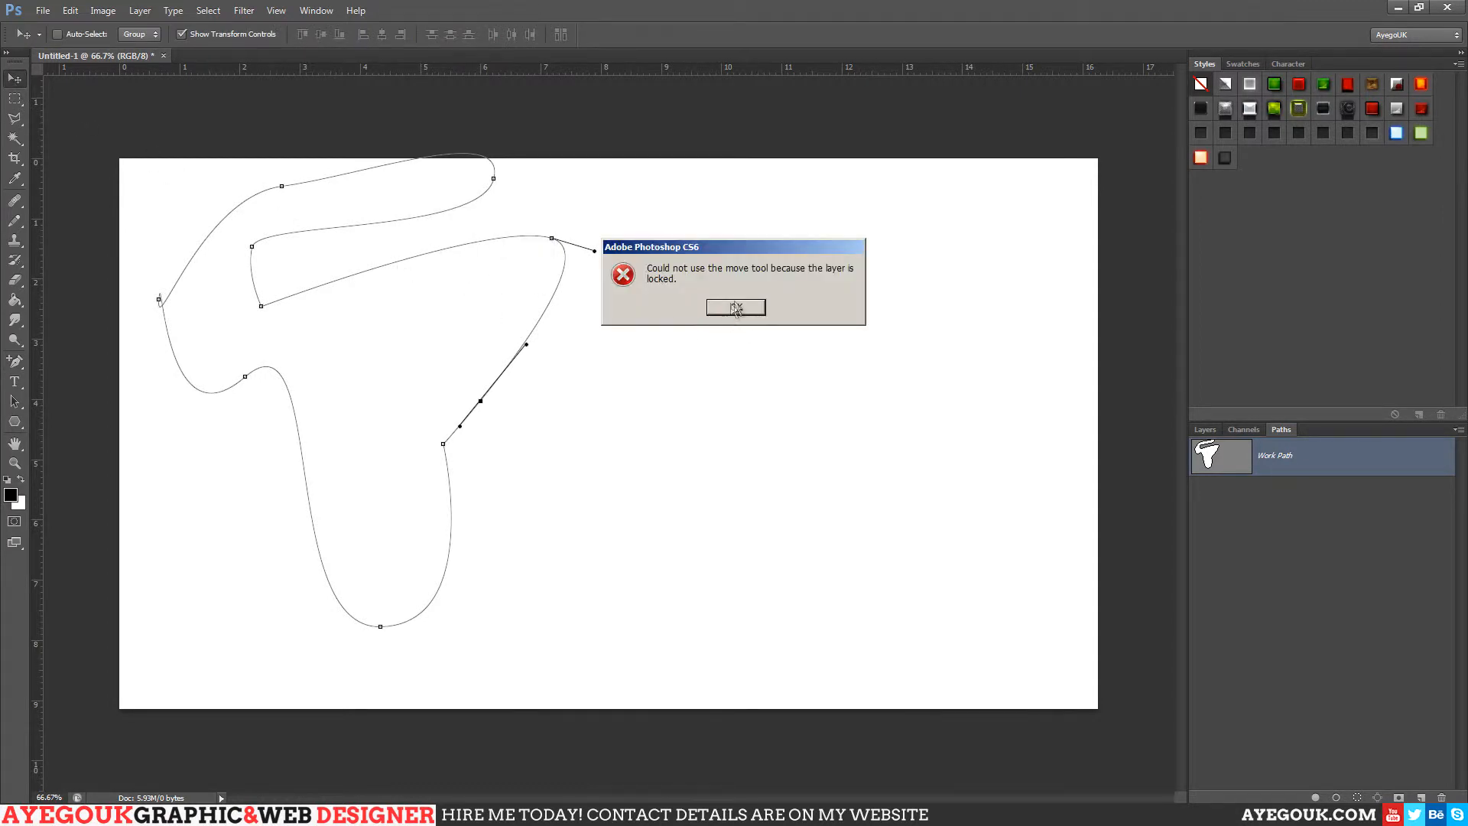
pyautogui.click(736, 308)
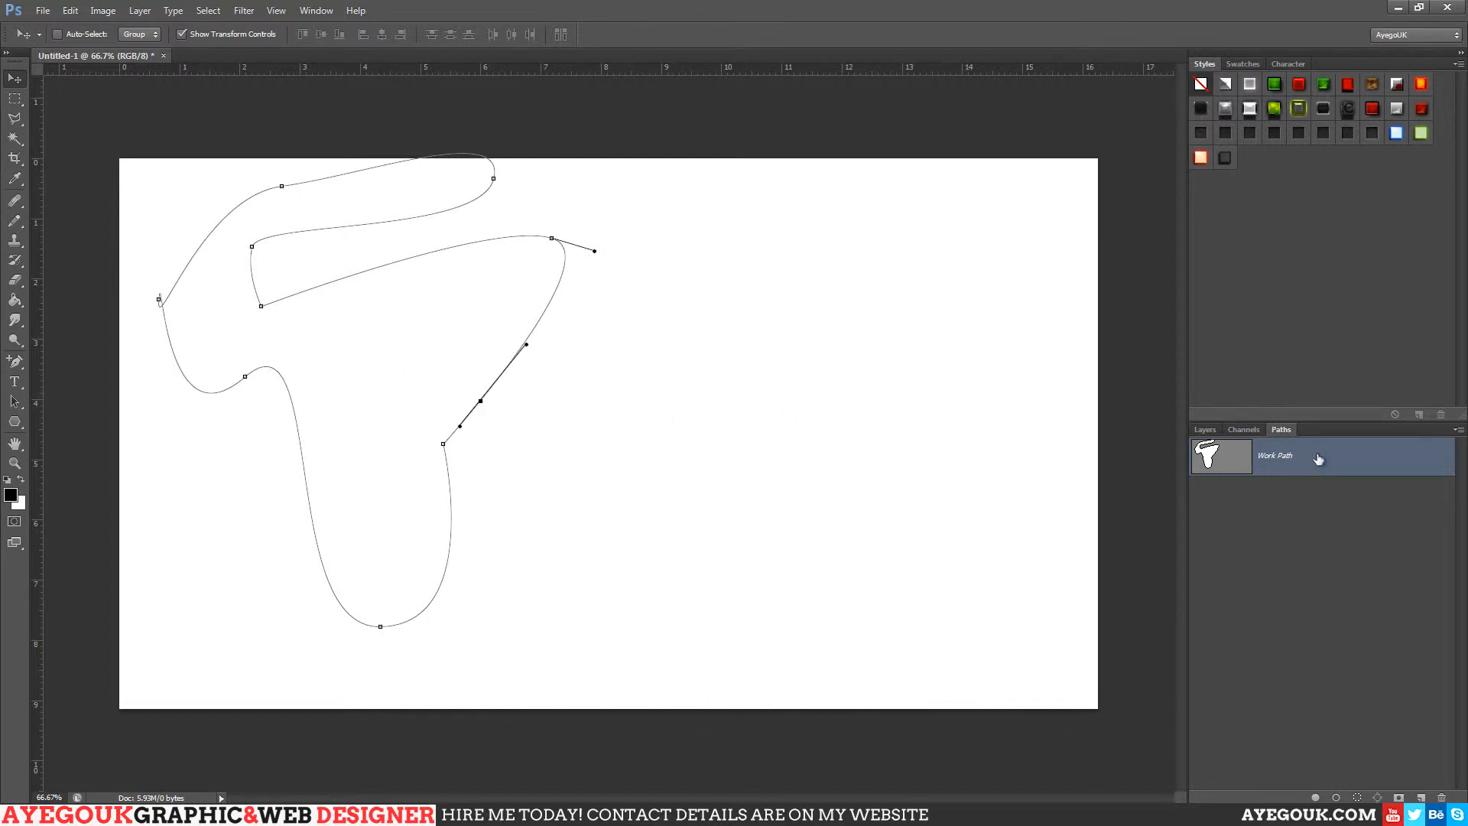
# Save the work path under the name Path 1
pyautogui.click(317, 10)
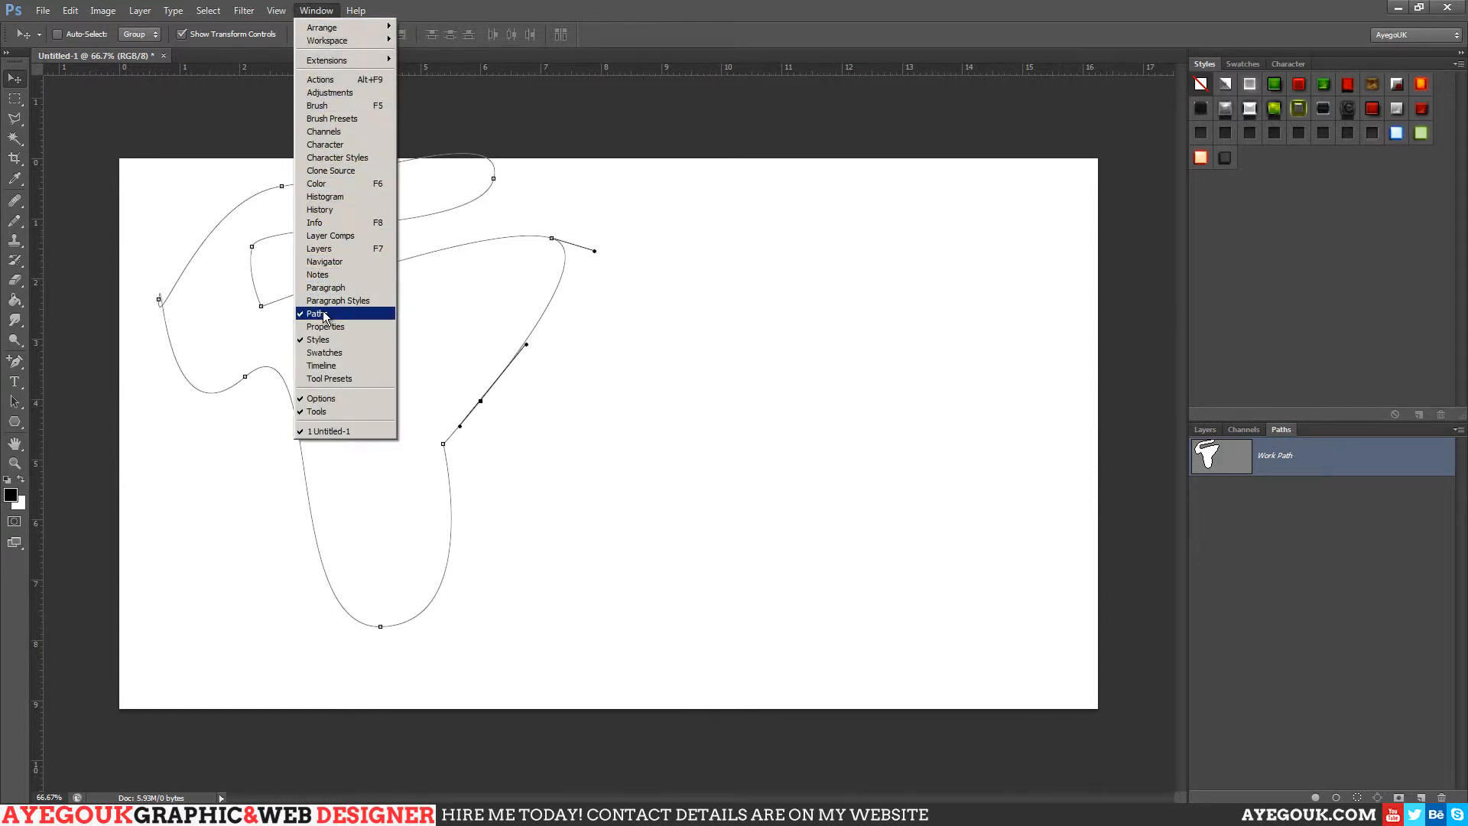
pyautogui.click(885, 5)
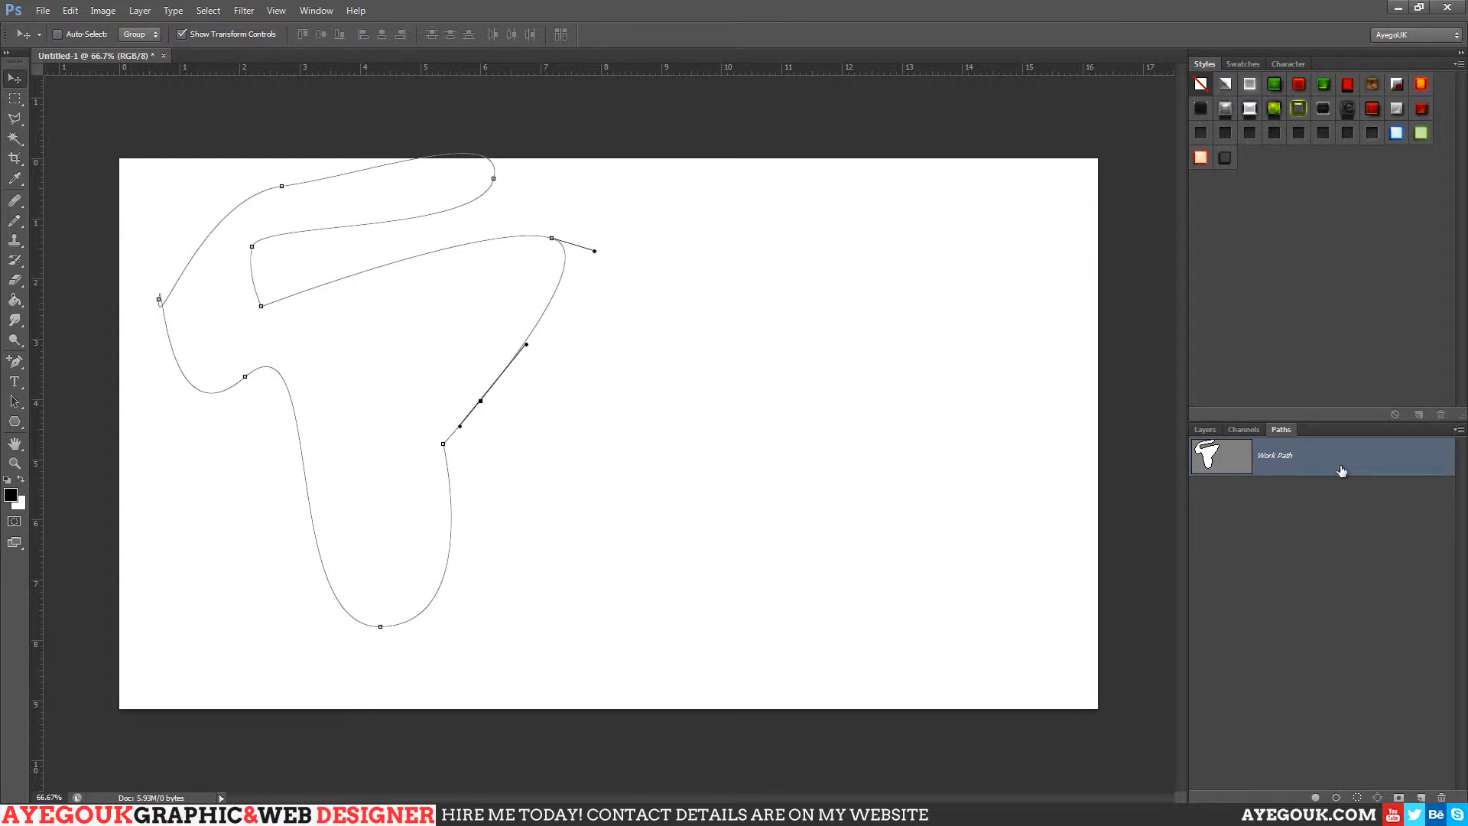
pyautogui.click(1459, 430)
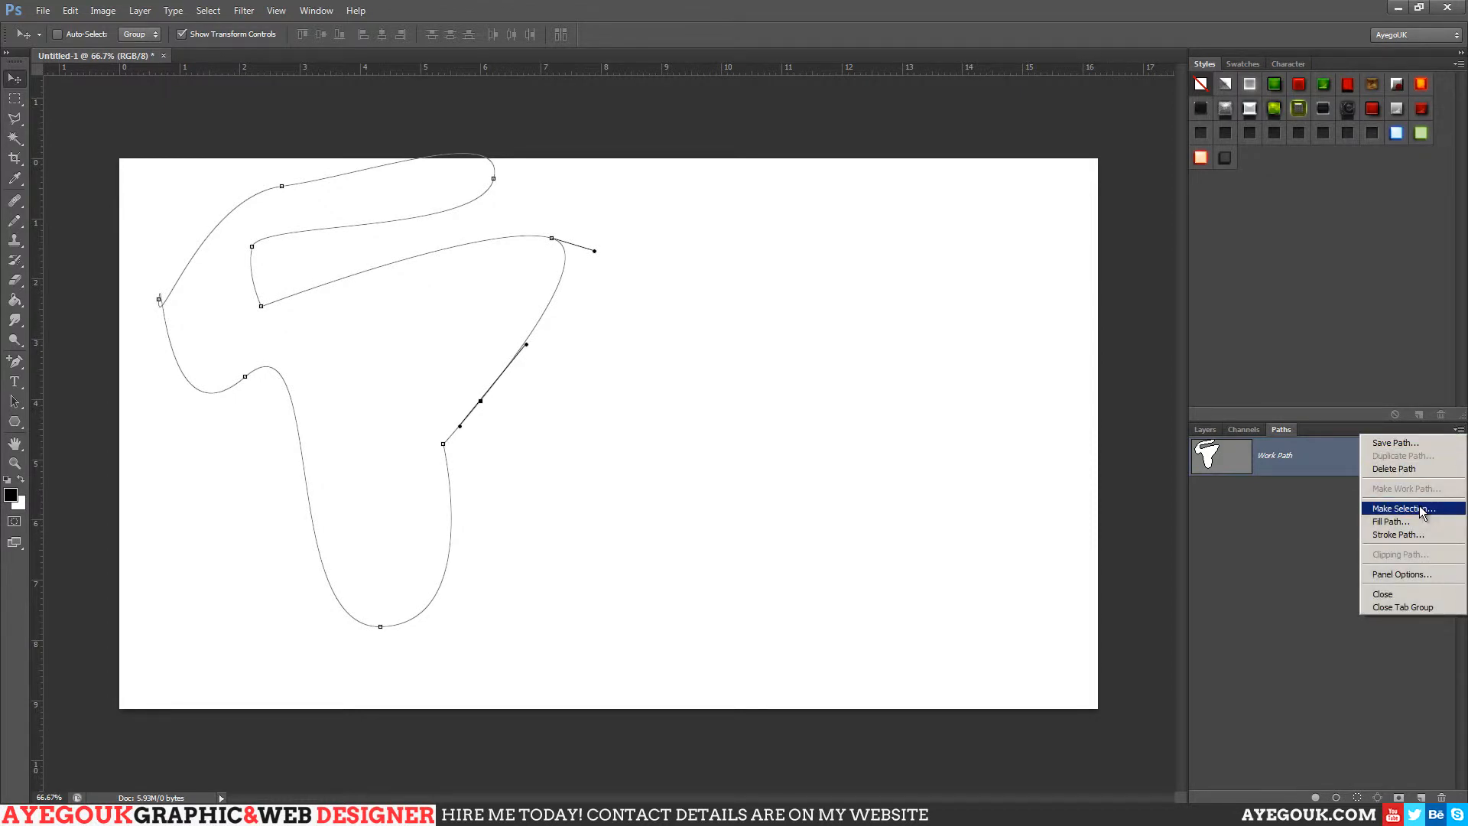
pyautogui.click(1416, 444)
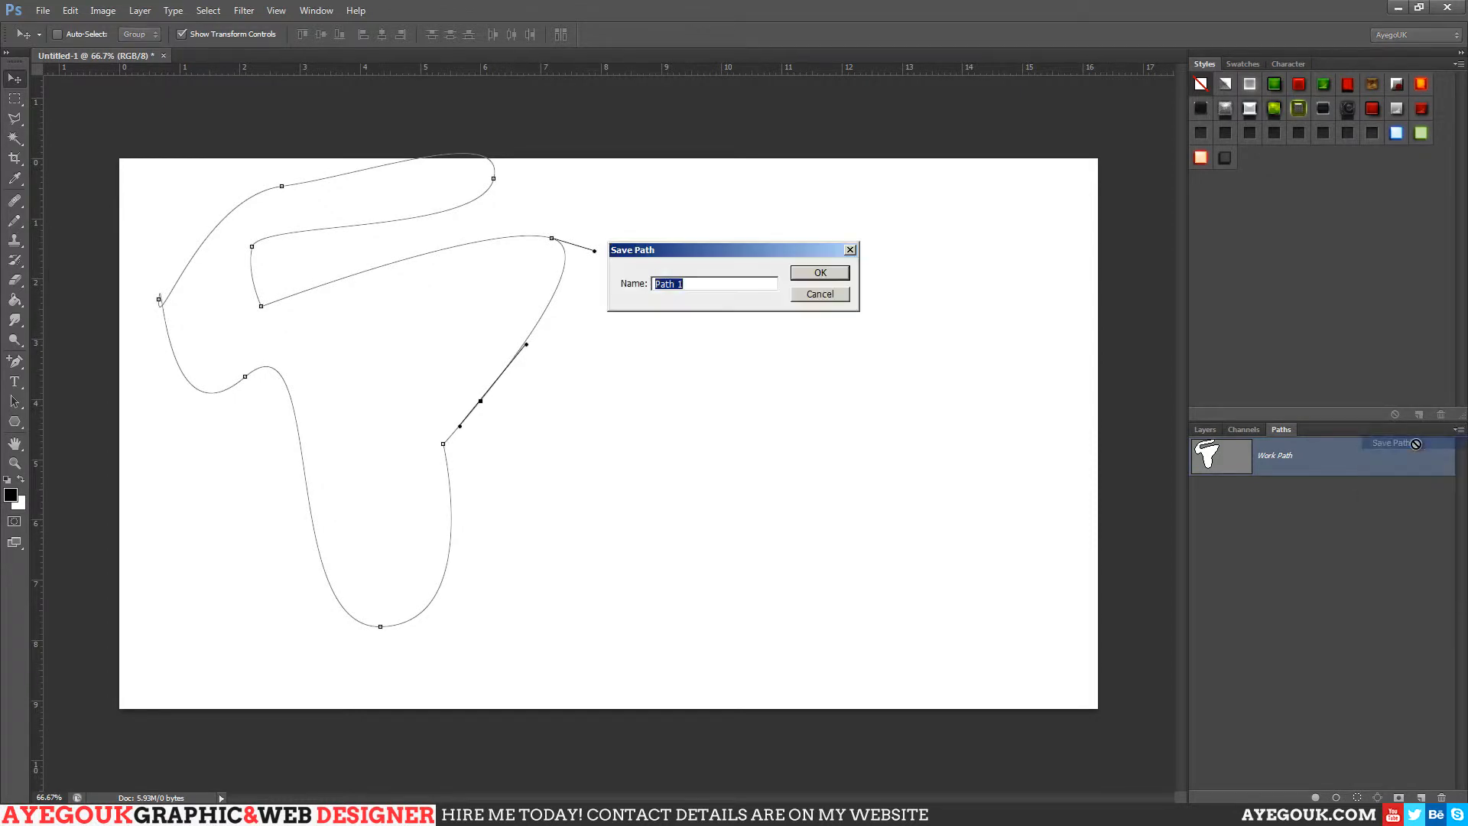
pyautogui.click(819, 273)
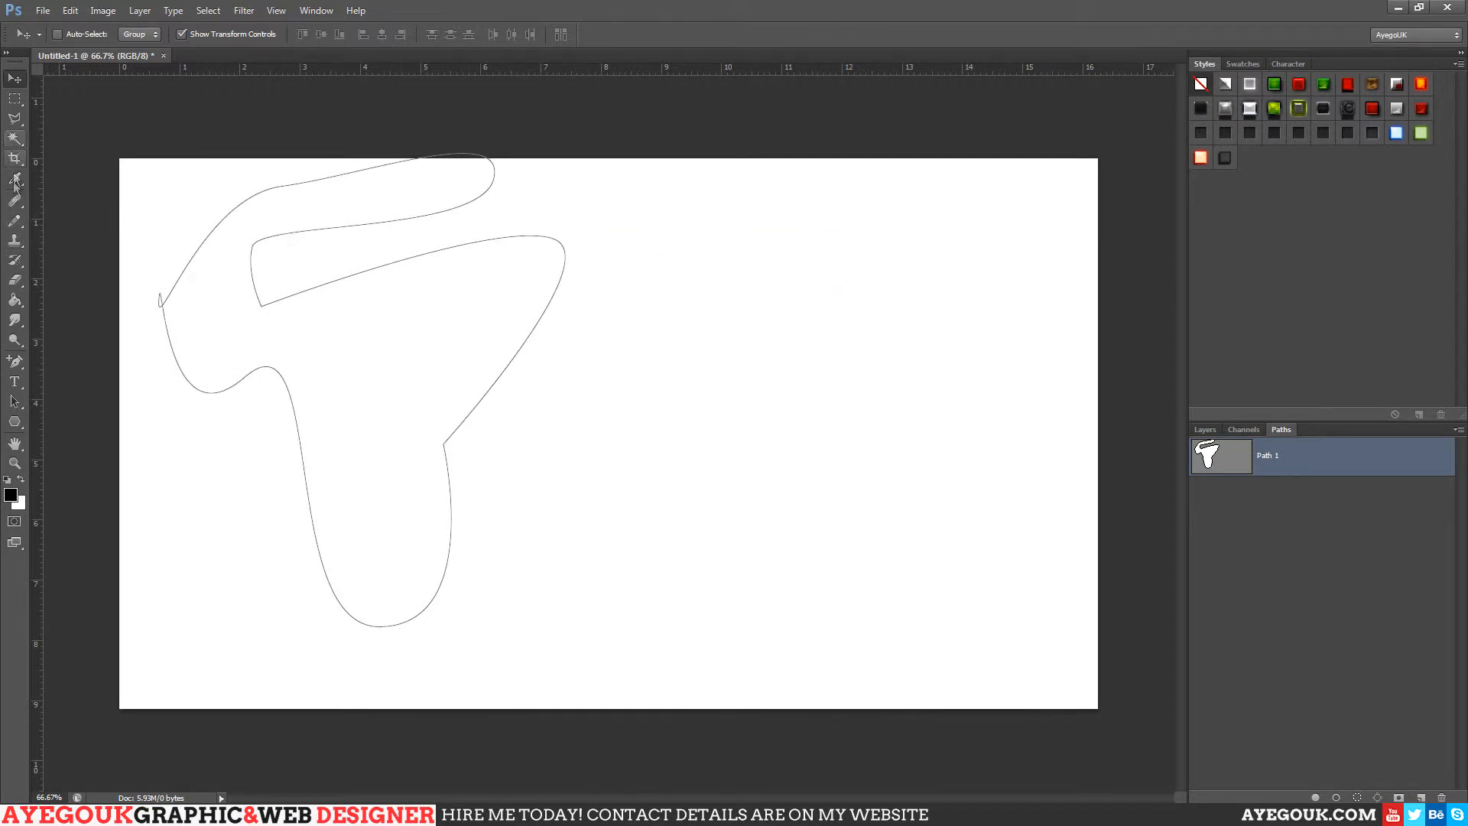
# Draw a second closed, hook-shaped curved outline with the Pen tool on the right half of the canvas within Path 1
pyautogui.moveTo(23, 364); pyautogui.dragTo(77, 365)
pyautogui.moveTo(651, 341); pyautogui.dragTo(618, 426)
pyautogui.moveTo(797, 439); pyautogui.dragTo(979, 511)
pyautogui.moveTo(945, 257); pyautogui.dragTo(933, 239)
pyautogui.moveTo(752, 249); pyautogui.dragTo(678, 337)
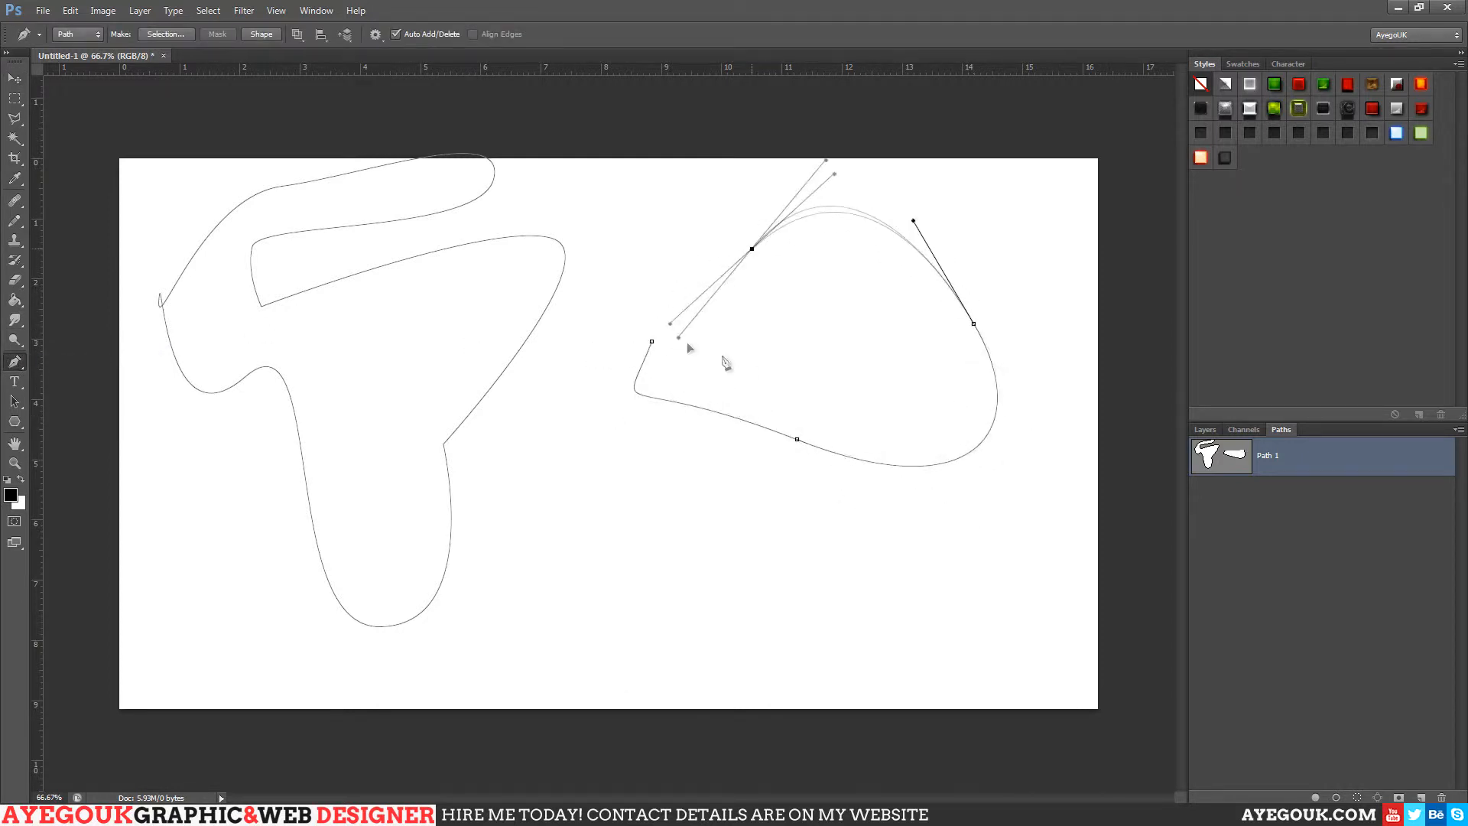
pyautogui.moveTo(840, 387); pyautogui.dragTo(688, 388)
pyautogui.click(652, 343)
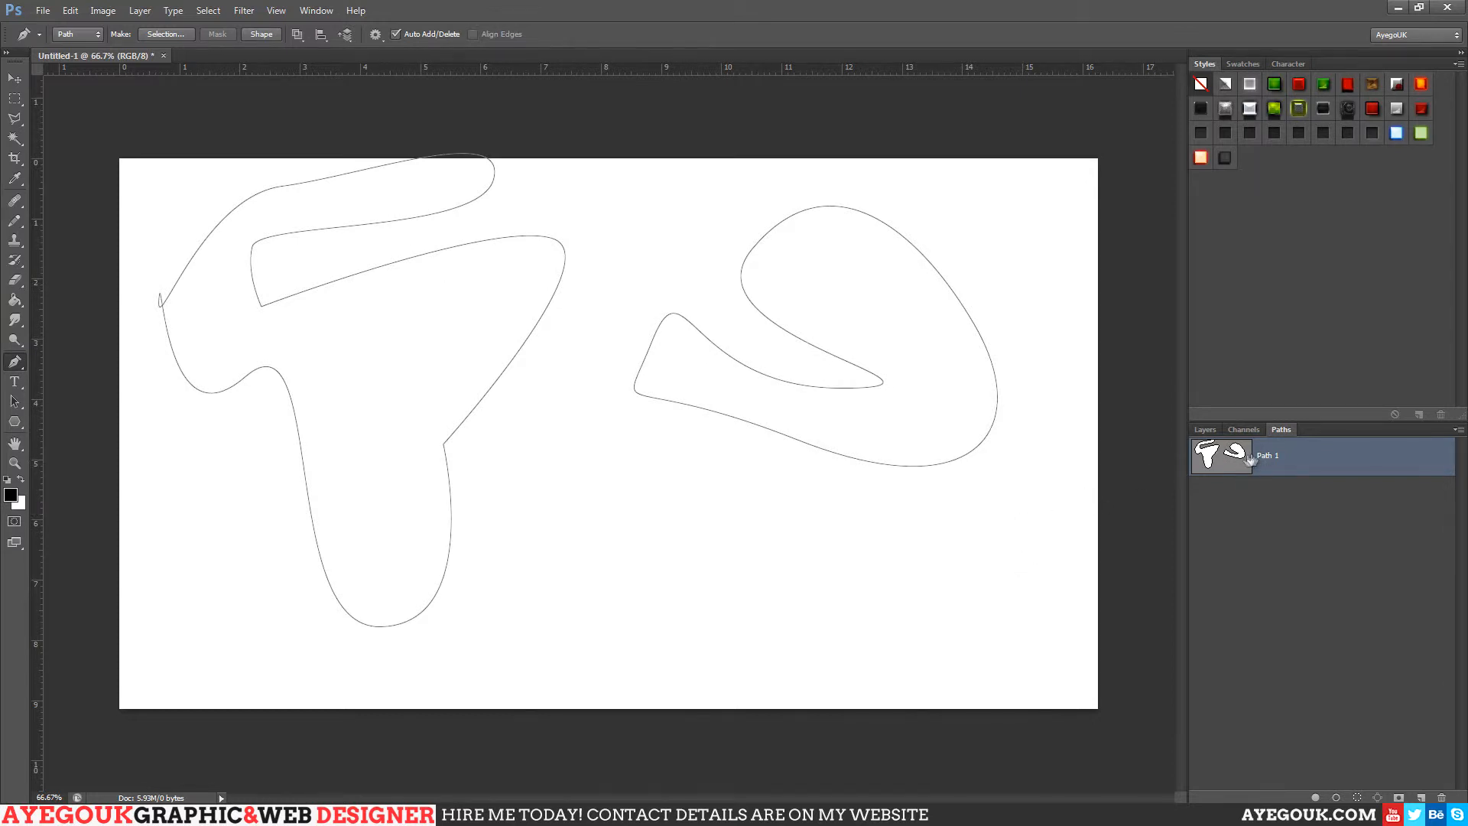
# Create a new separate path named Path 2
pyautogui.click(1459, 430)
pyautogui.click(1405, 439)
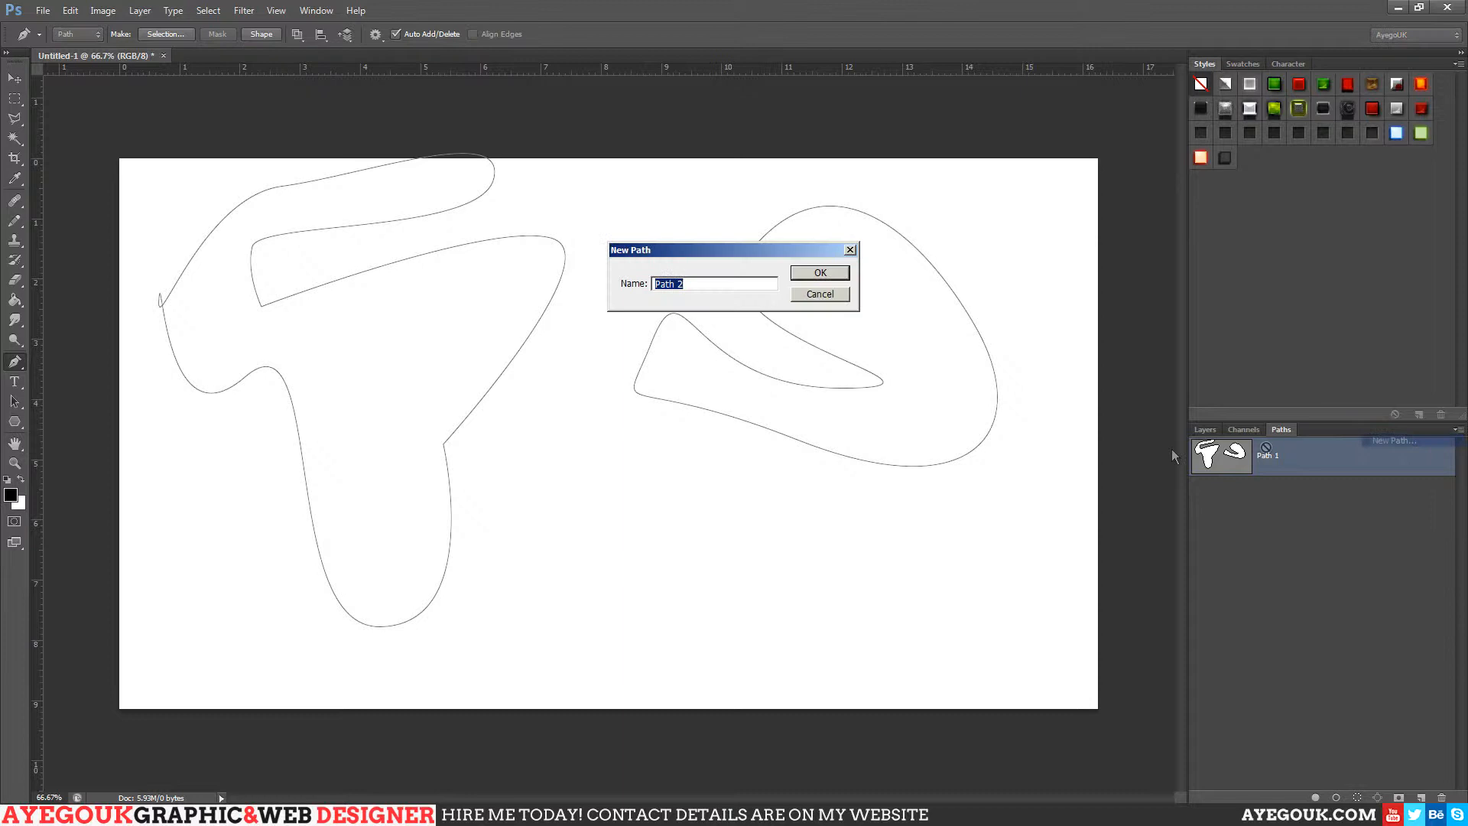
pyautogui.click(811, 275)
# Draw a closed, wavy V-shaped curved outline in the middle of the canvas within Path 2
pyautogui.moveTo(544, 445); pyautogui.dragTo(548, 539)
pyautogui.moveTo(711, 580); pyautogui.dragTo(810, 469)
pyautogui.moveTo(820, 340); pyautogui.dragTo(721, 311)
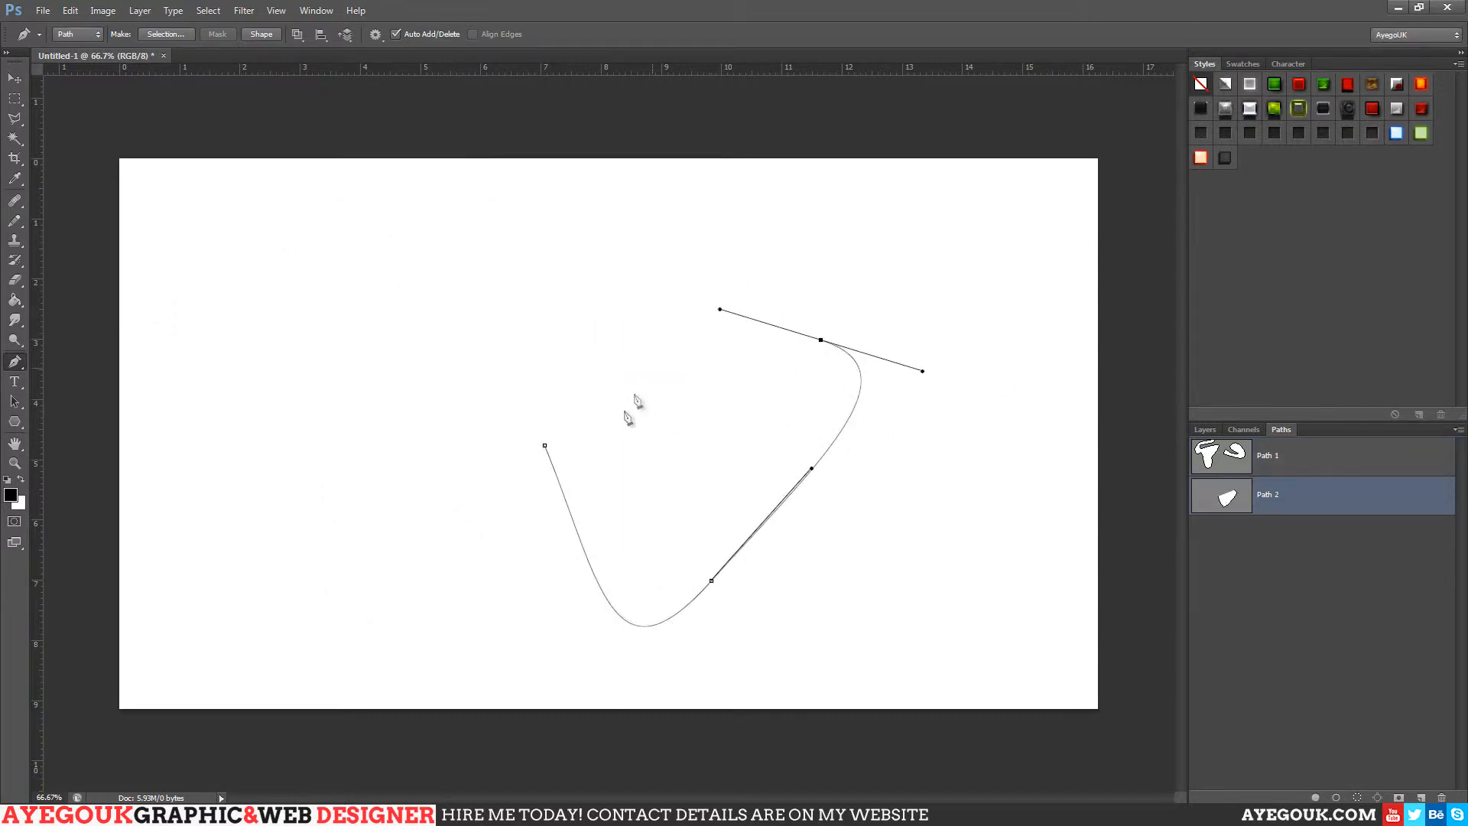
pyautogui.moveTo(652, 368); pyautogui.dragTo(631, 425)
pyautogui.moveTo(575, 406); pyautogui.dragTo(390, 337)
pyautogui.moveTo(441, 442); pyautogui.dragTo(447, 498)
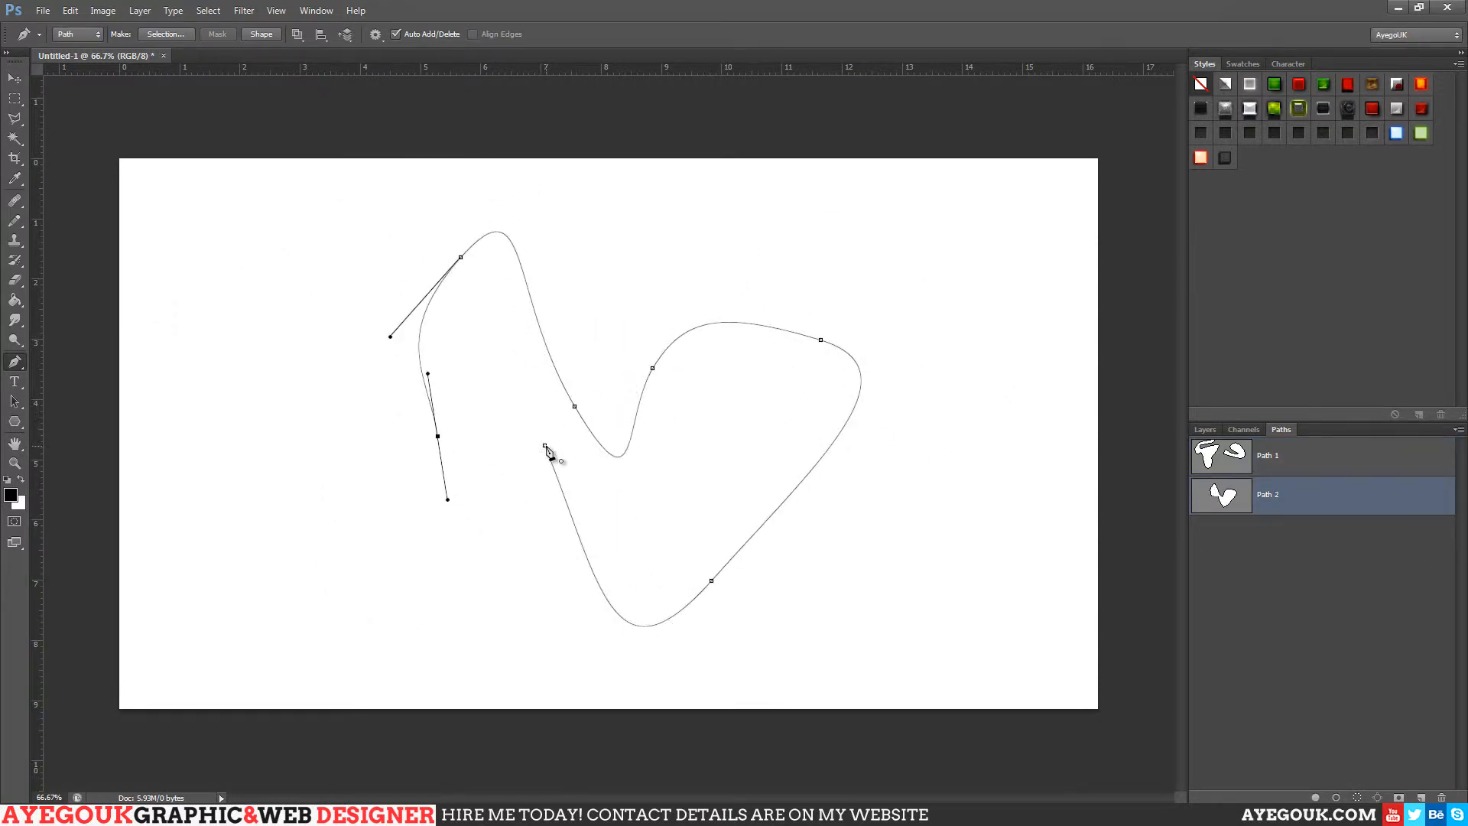
pyautogui.click(544, 445)
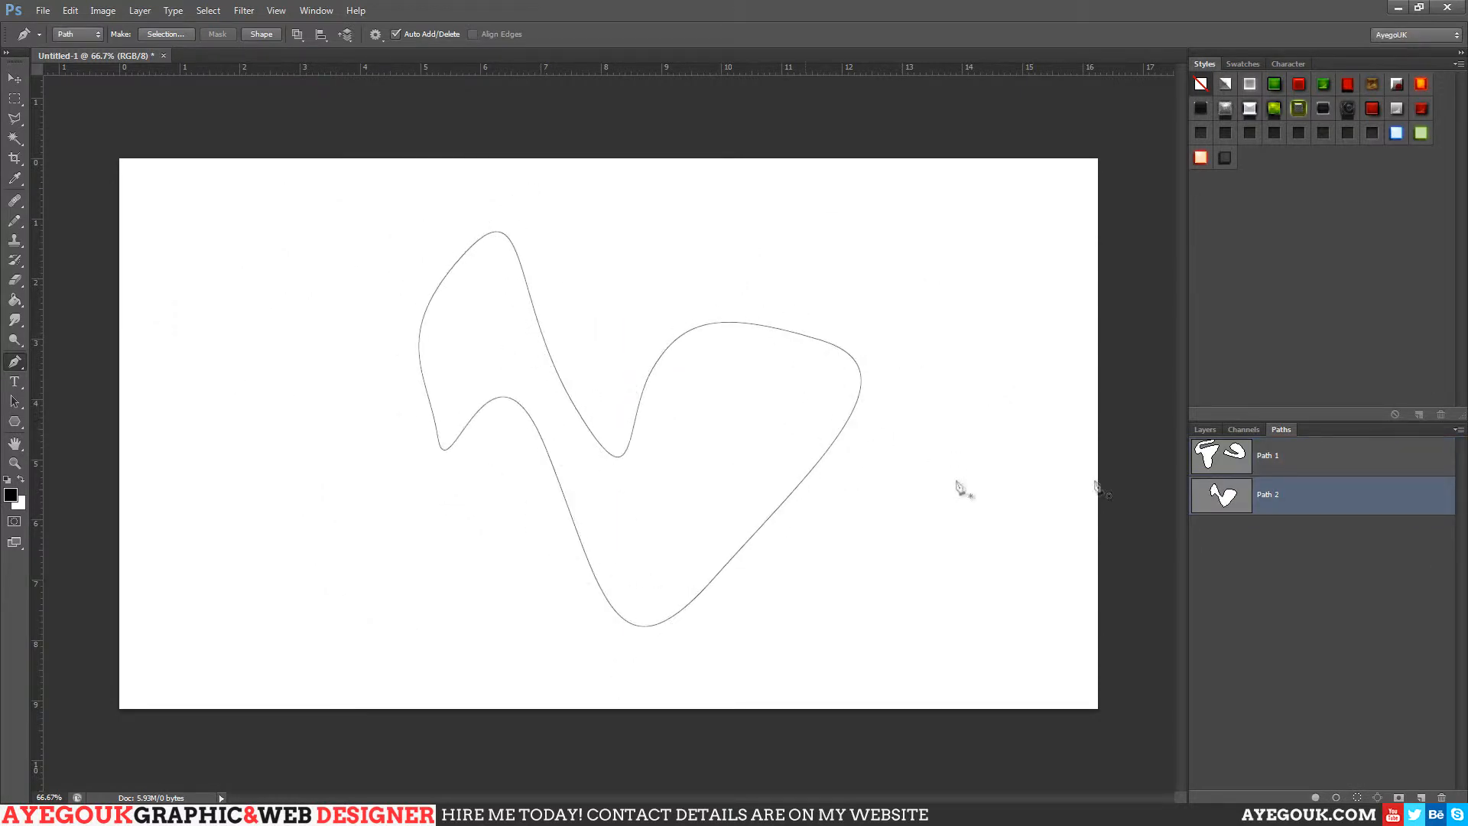
# Switch the display repeatedly between Path 1 and Path 2 to compare the outlines each one holds
pyautogui.click(1277, 467)
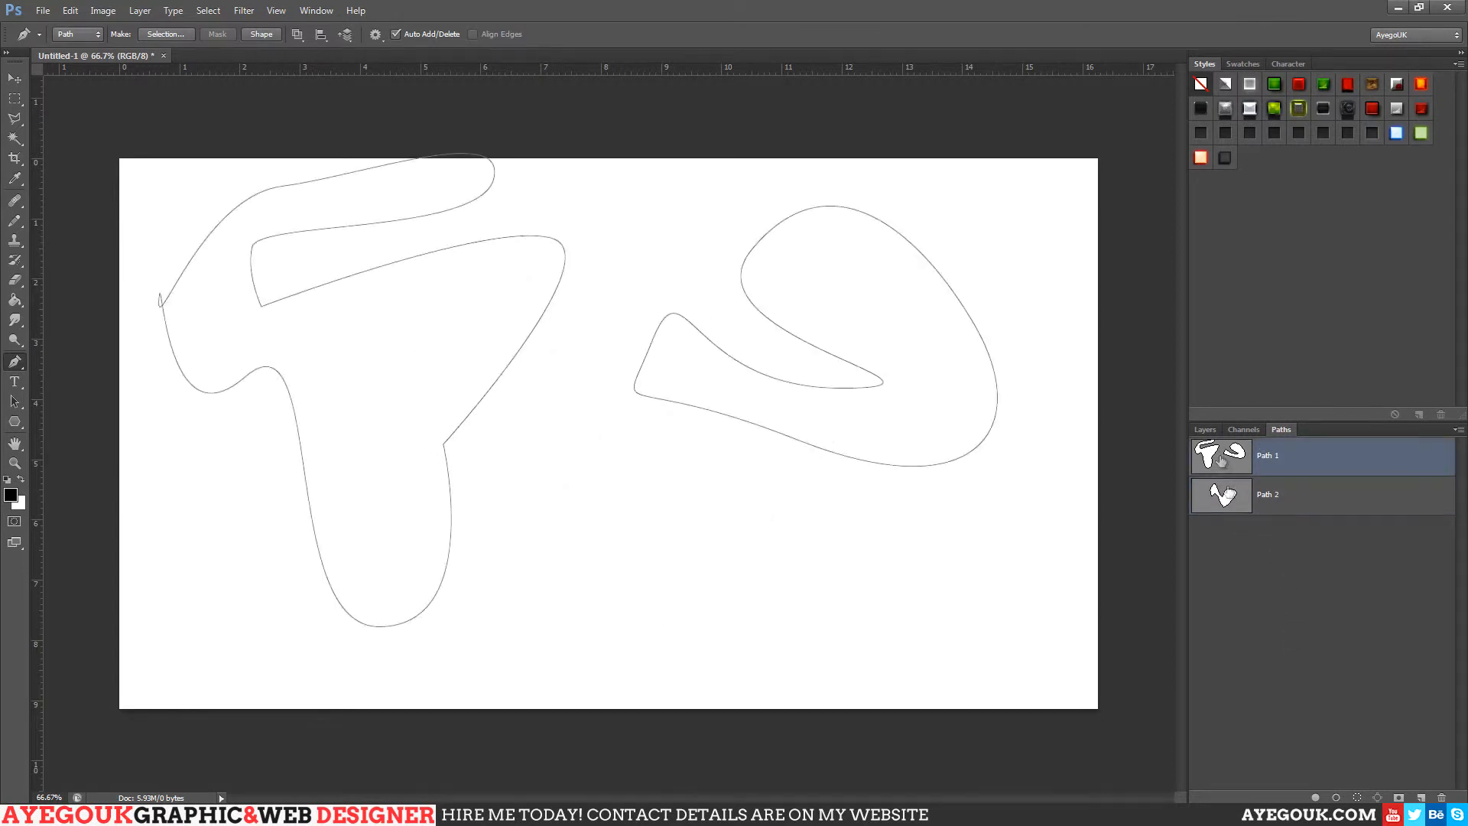
pyautogui.click(1271, 496)
pyautogui.click(1270, 459)
pyautogui.keyDown('shift'); pyautogui.click(1274, 495); pyautogui.keyUp('shift')
pyautogui.click(1273, 496)
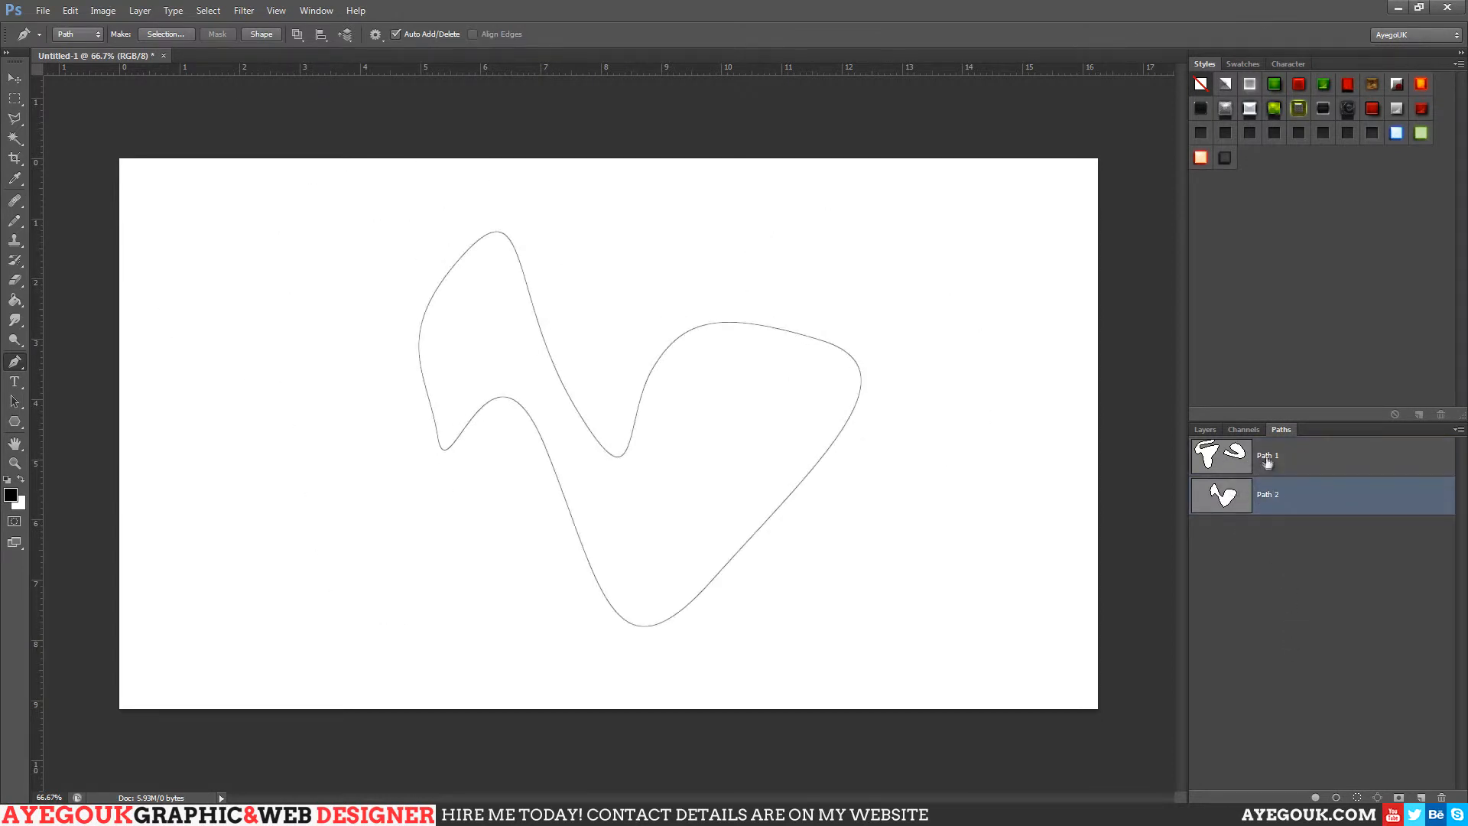
pyautogui.click(1271, 457)
pyautogui.click(1273, 495)
pyautogui.click(1300, 457)
pyautogui.click(1268, 524)
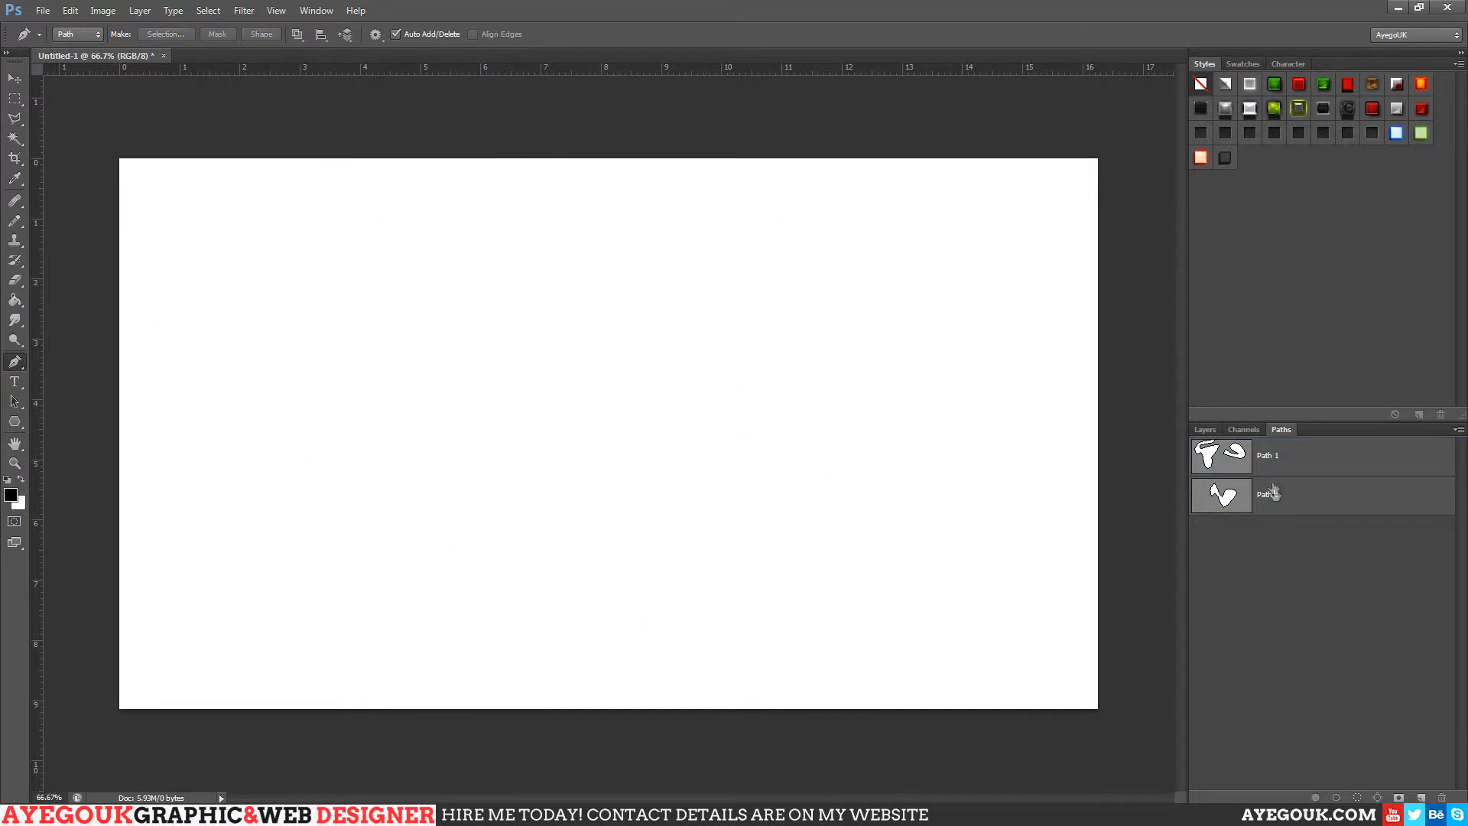
pyautogui.click(1271, 495)
pyautogui.click(1274, 457)
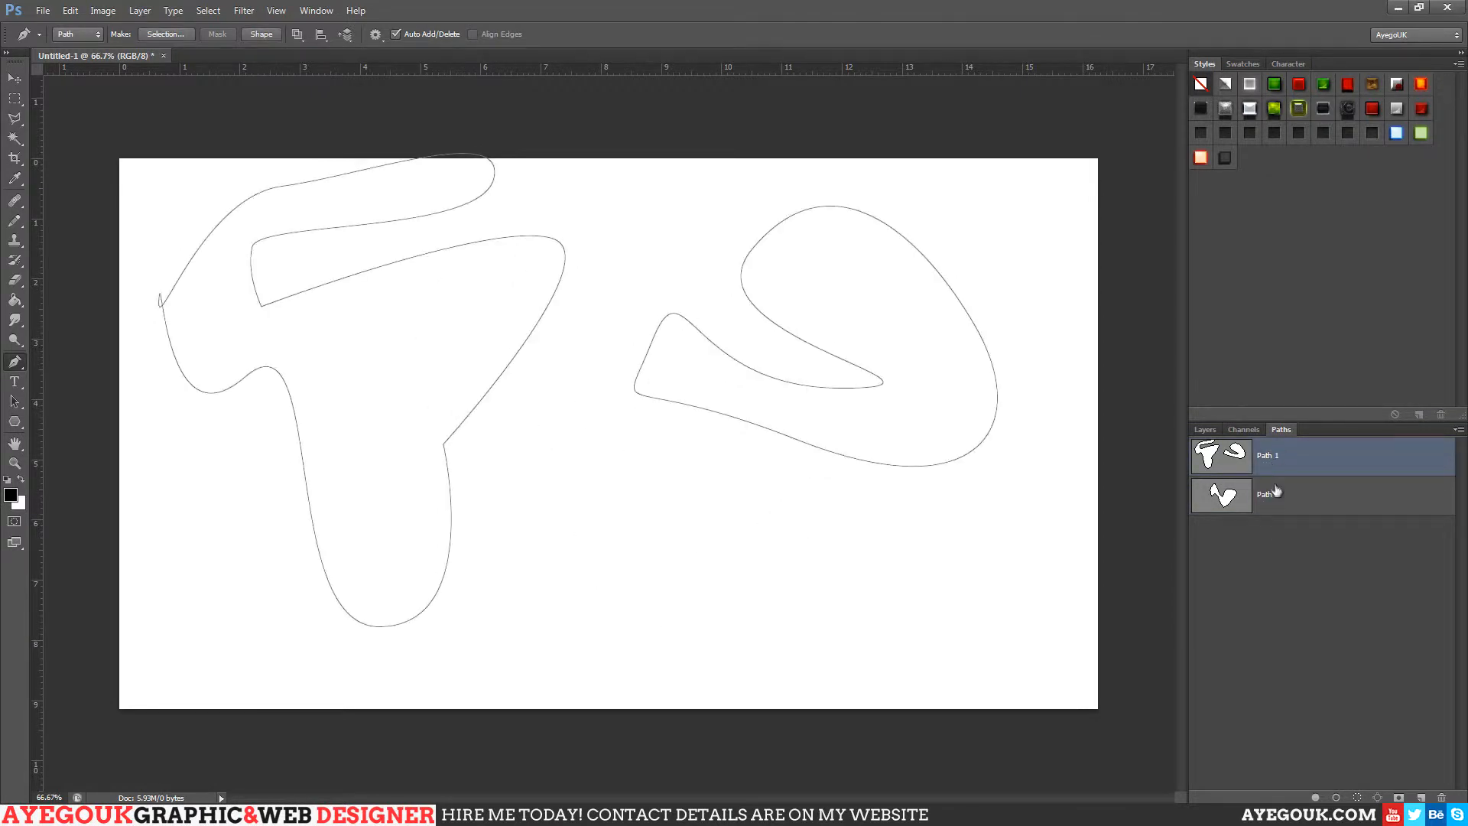
# Load Path 1 as a selection and fill it with black on a new layer
pyautogui.keyDown('ctrl'); pyautogui.click(1221, 505); pyautogui.keyUp('ctrl')
pyautogui.keyDown('ctrl'); pyautogui.click(1206, 462); pyautogui.keyUp('ctrl')
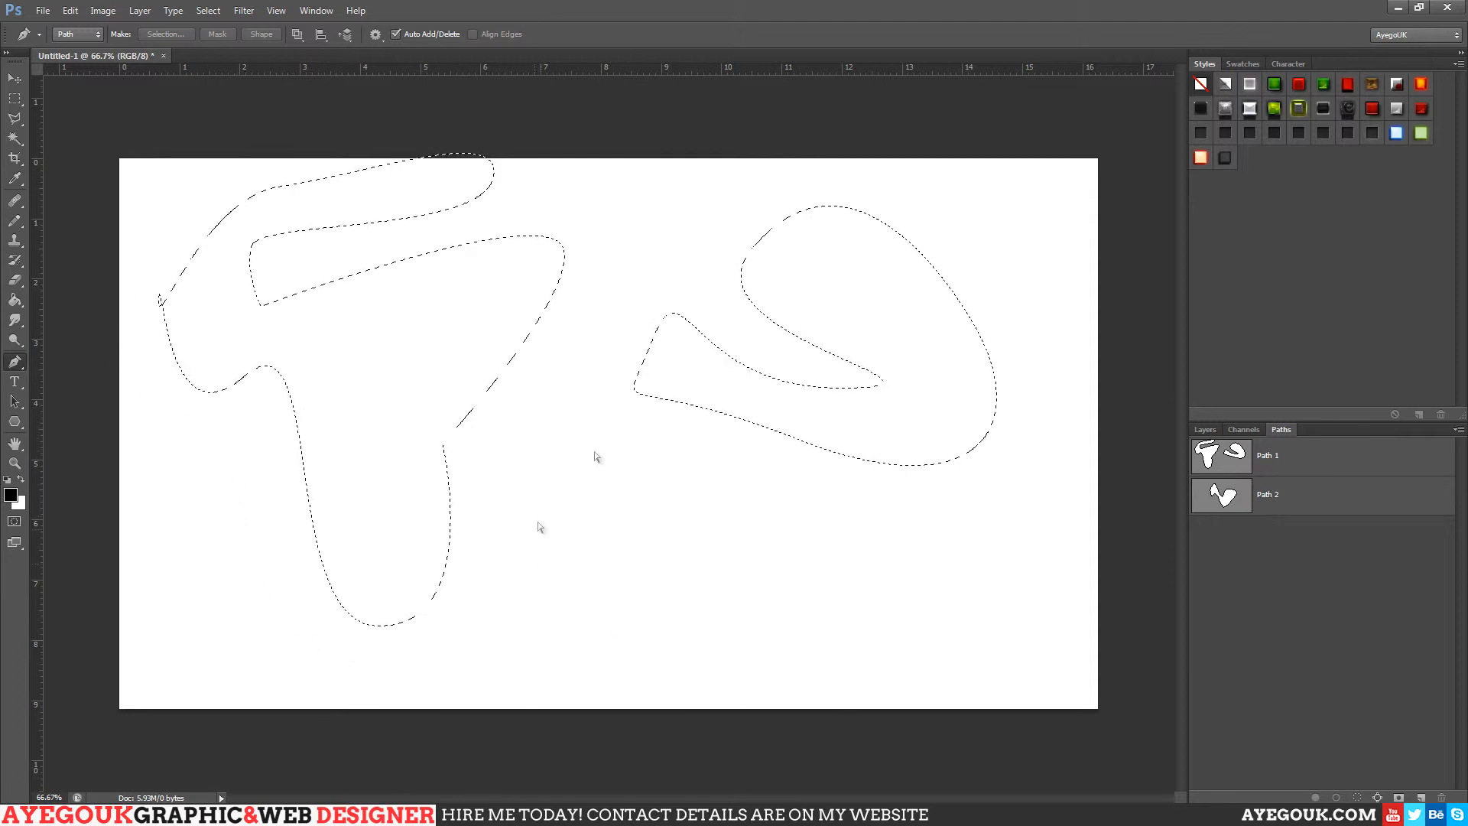
pyautogui.click(1208, 430)
pyautogui.click(1421, 797)
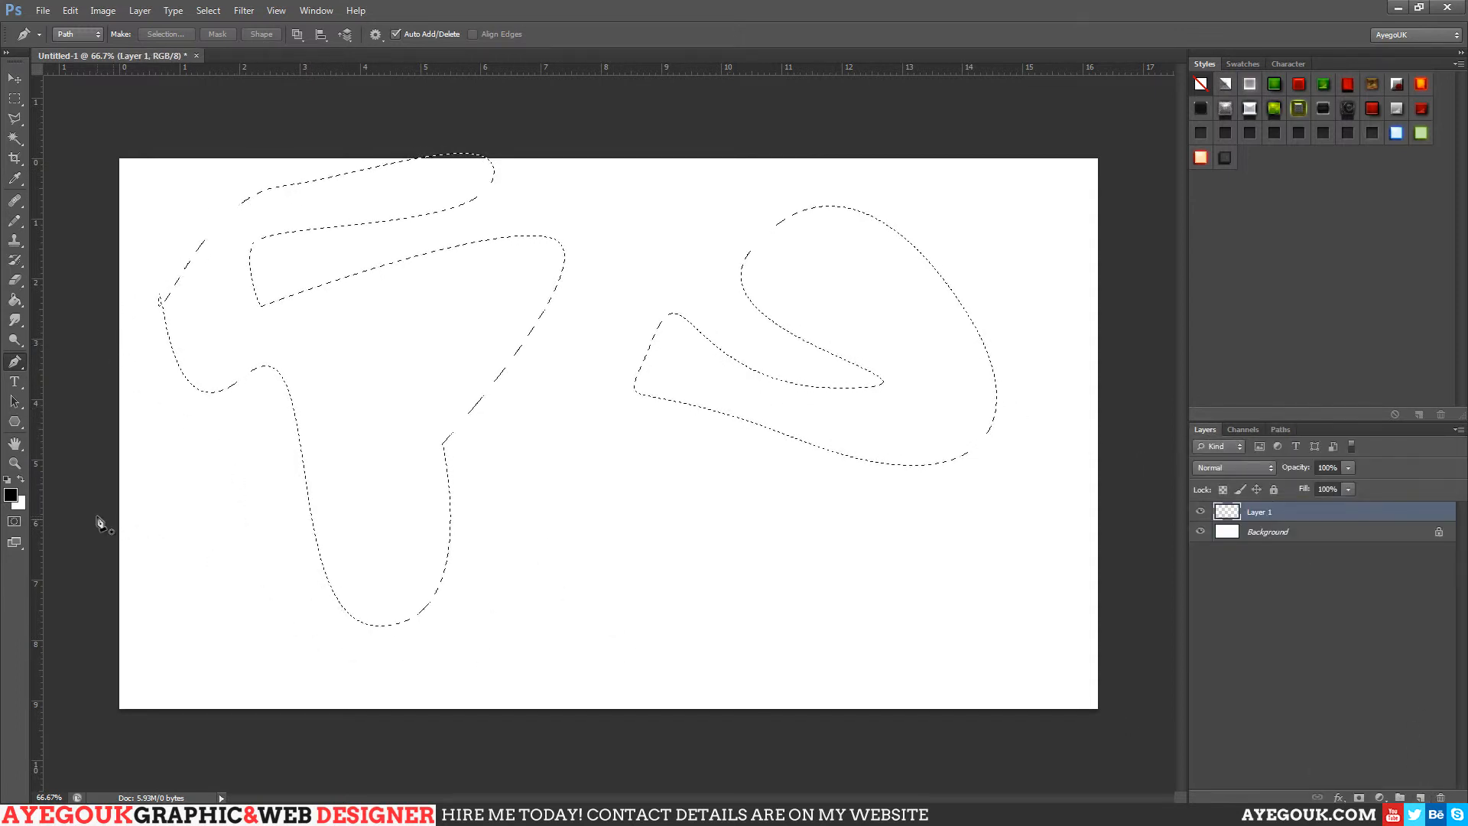
pyautogui.click(14, 299)
pyautogui.click(325, 544)
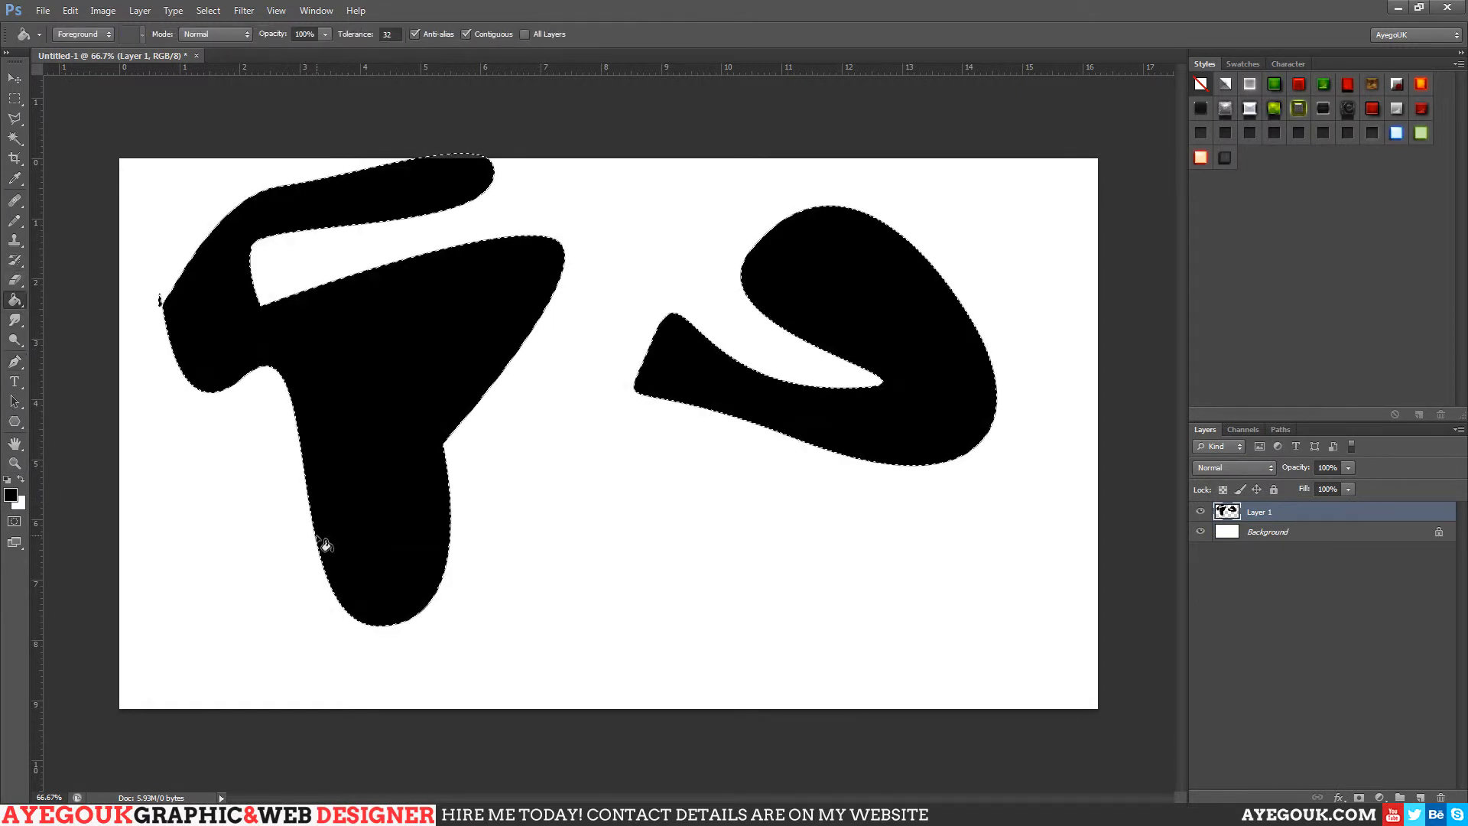
# Deselect the shapes and delete the layer holding the black fill
pyautogui.click(15, 98)
pyautogui.hotkey('ctrl', 'd')
pyautogui.hotkey('ctrl', 'e')
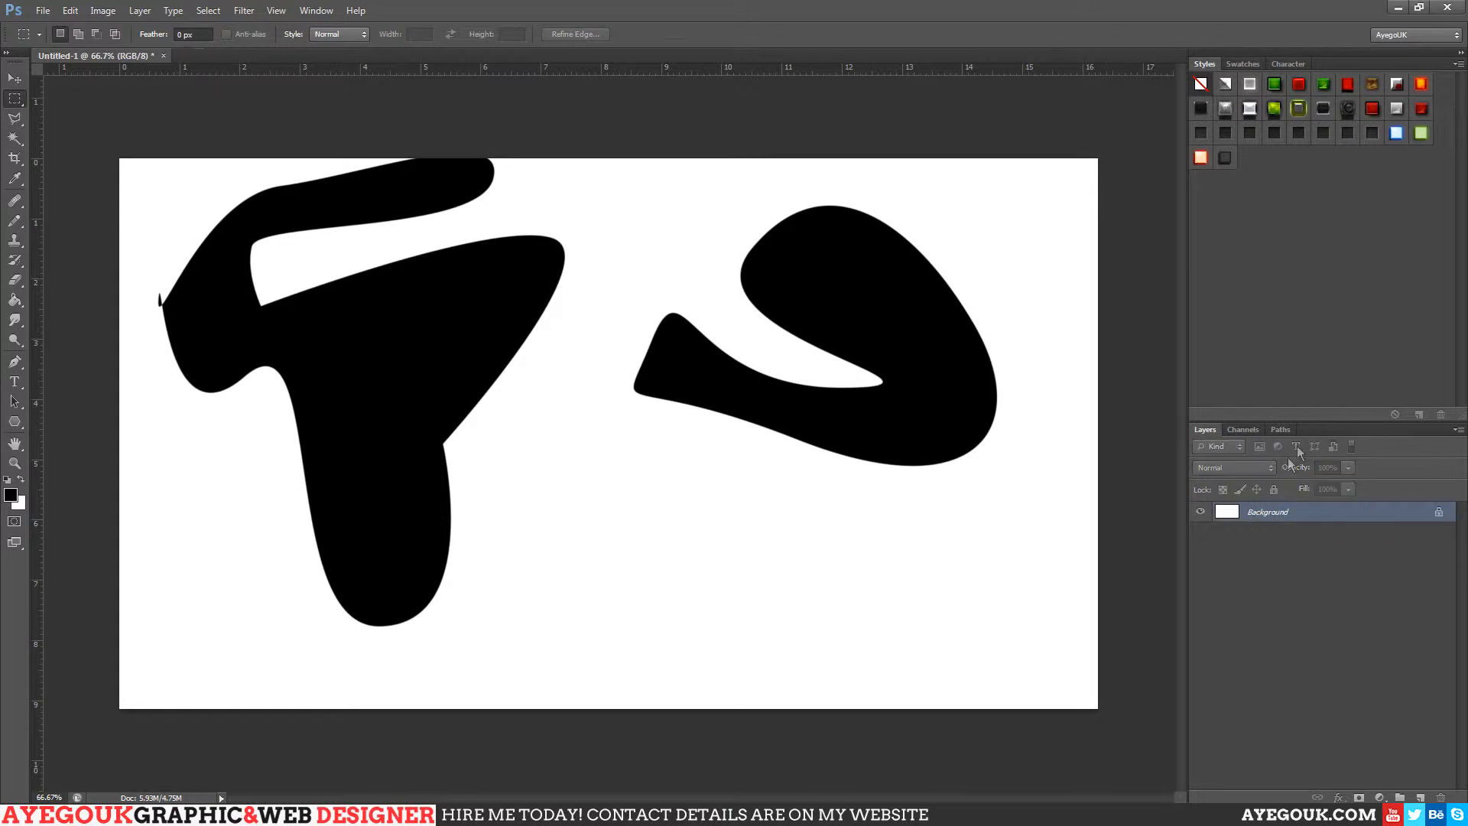
# Stroke Path 1 with the Brush at its current settings, and undo the stroke
pyautogui.click(1281, 429)
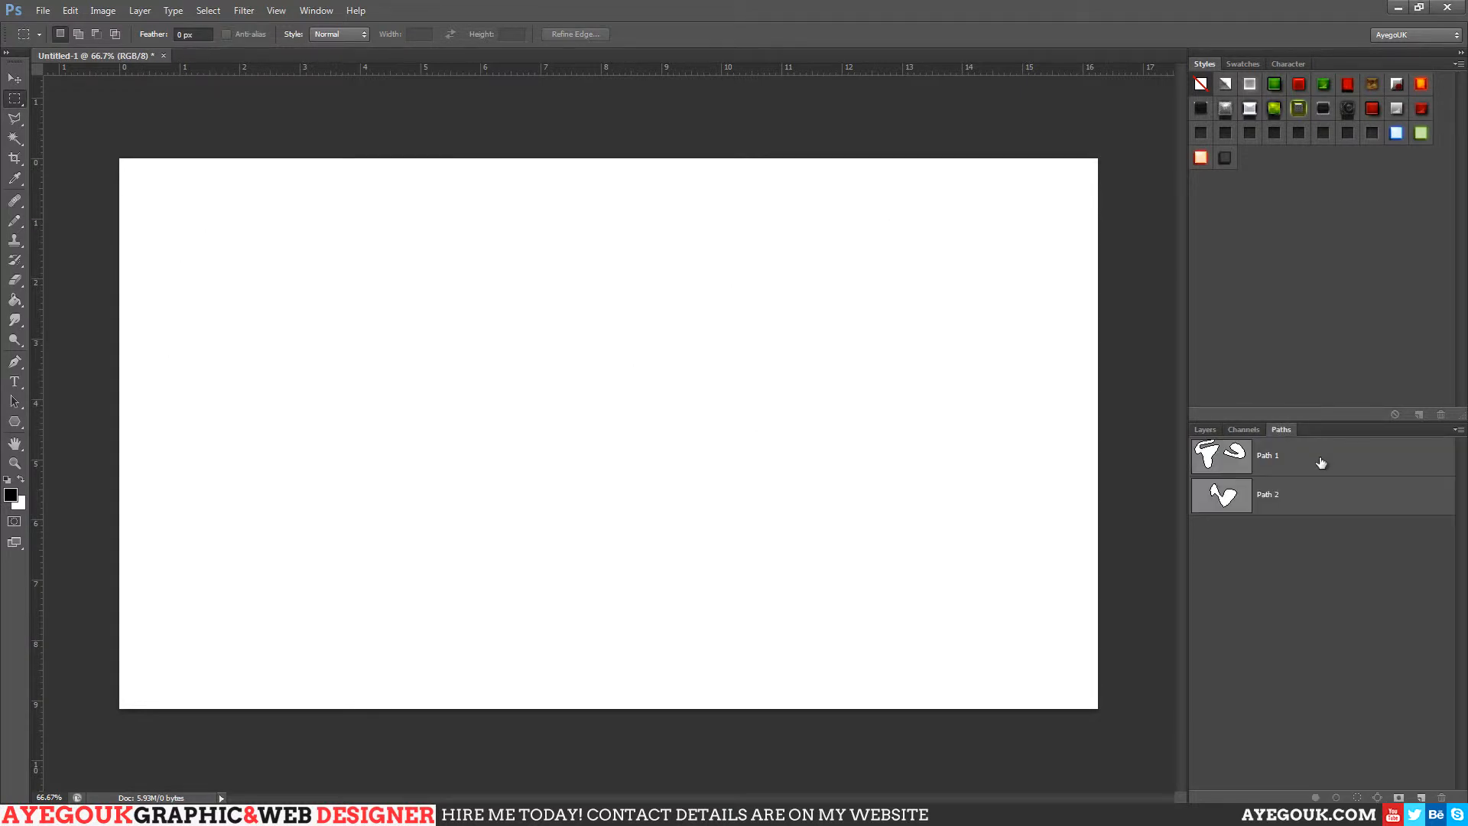
pyautogui.click(1363, 455)
pyautogui.rightClick(1348, 466)
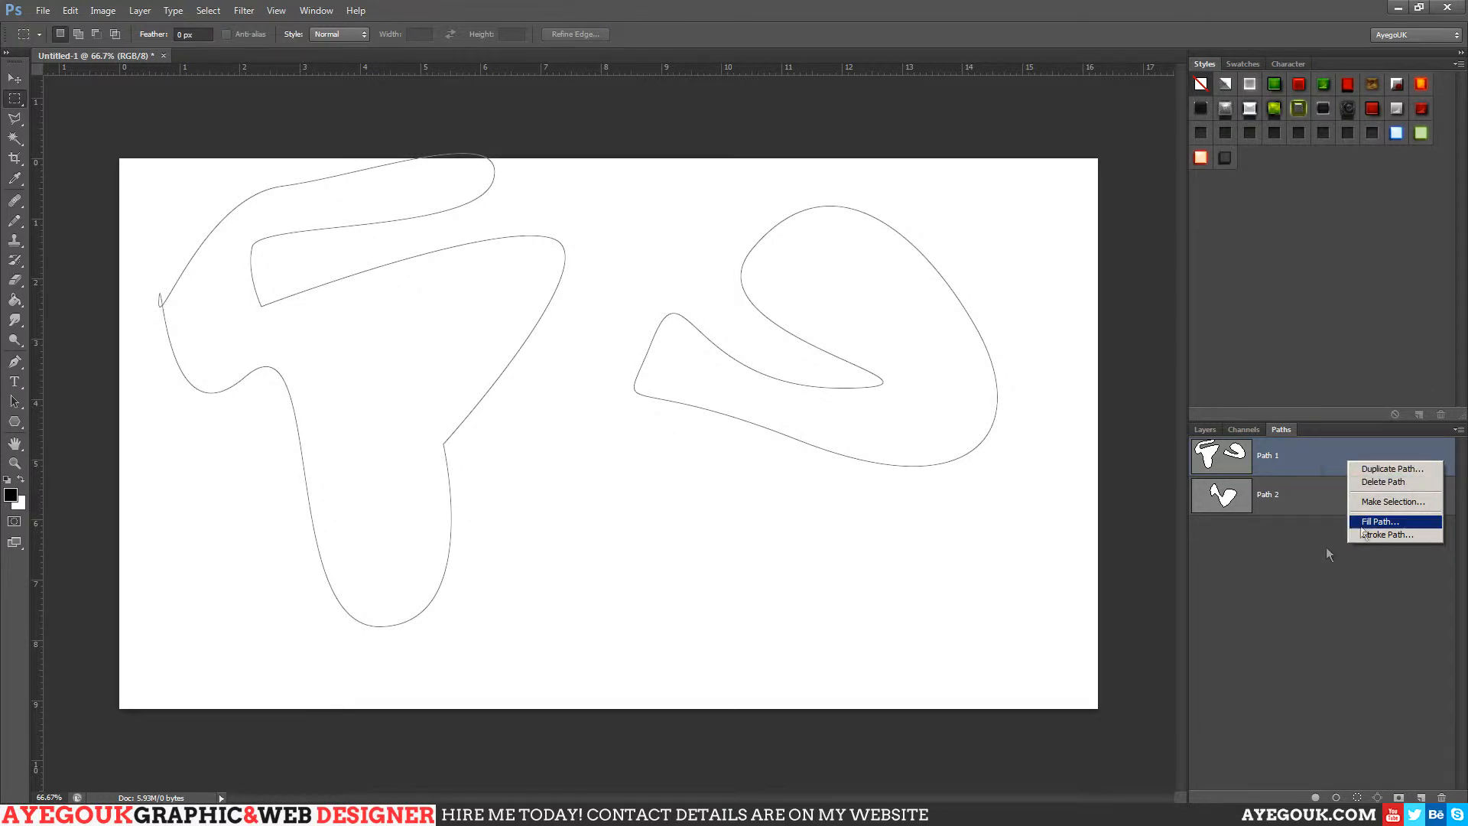
pyautogui.click(1387, 534)
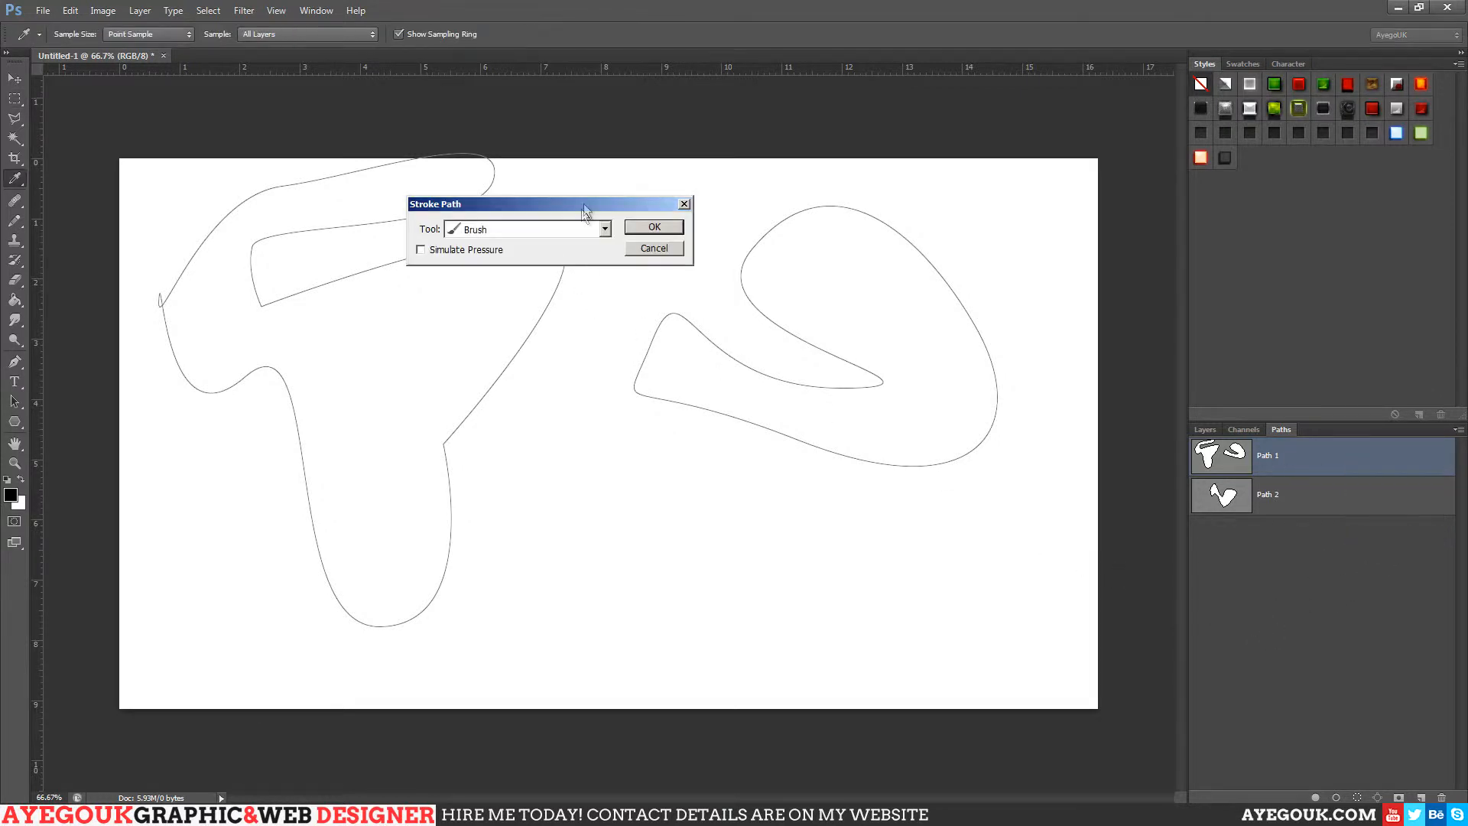
pyautogui.click(509, 227)
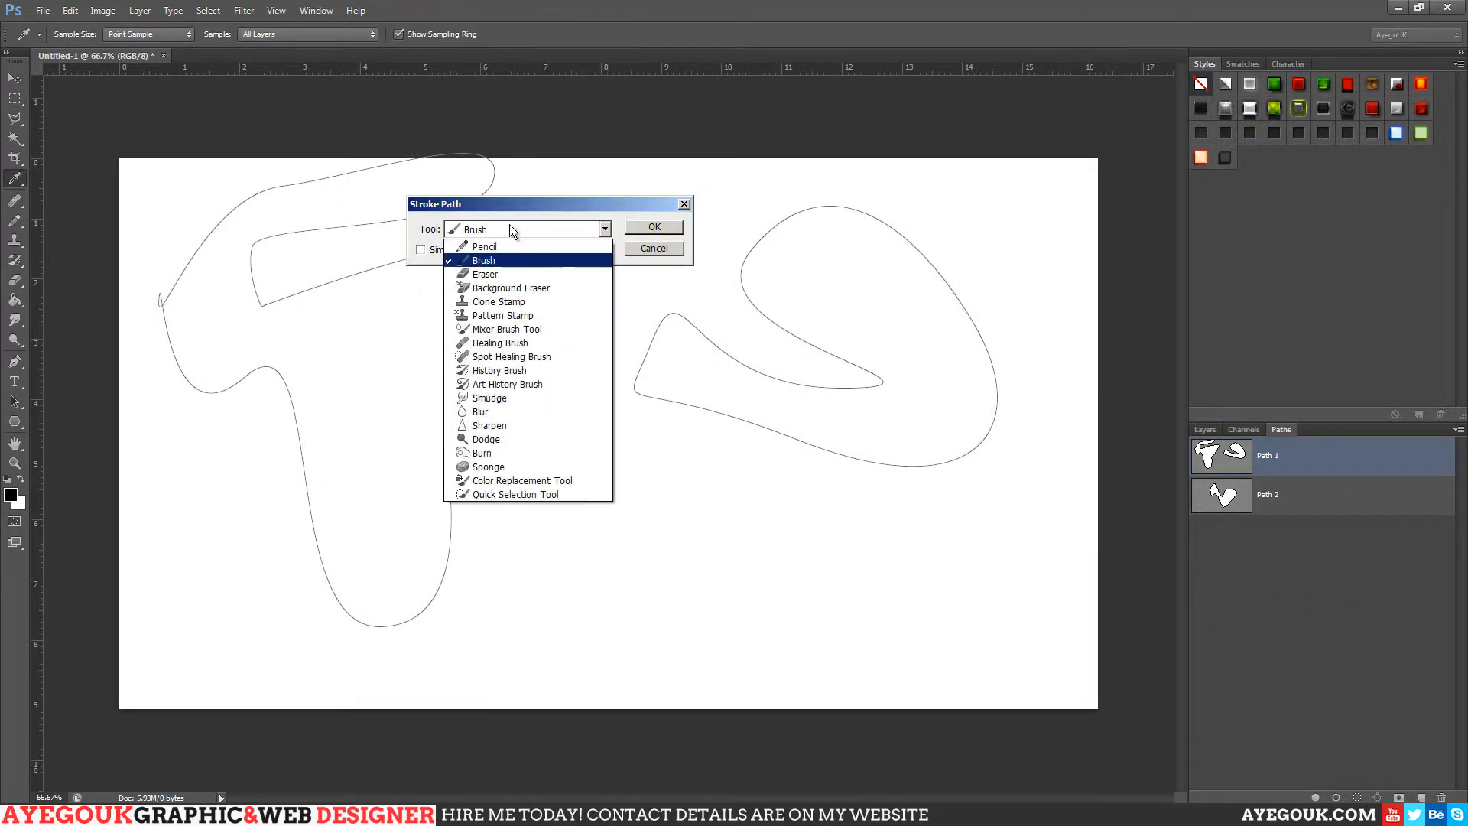
pyautogui.click(503, 260)
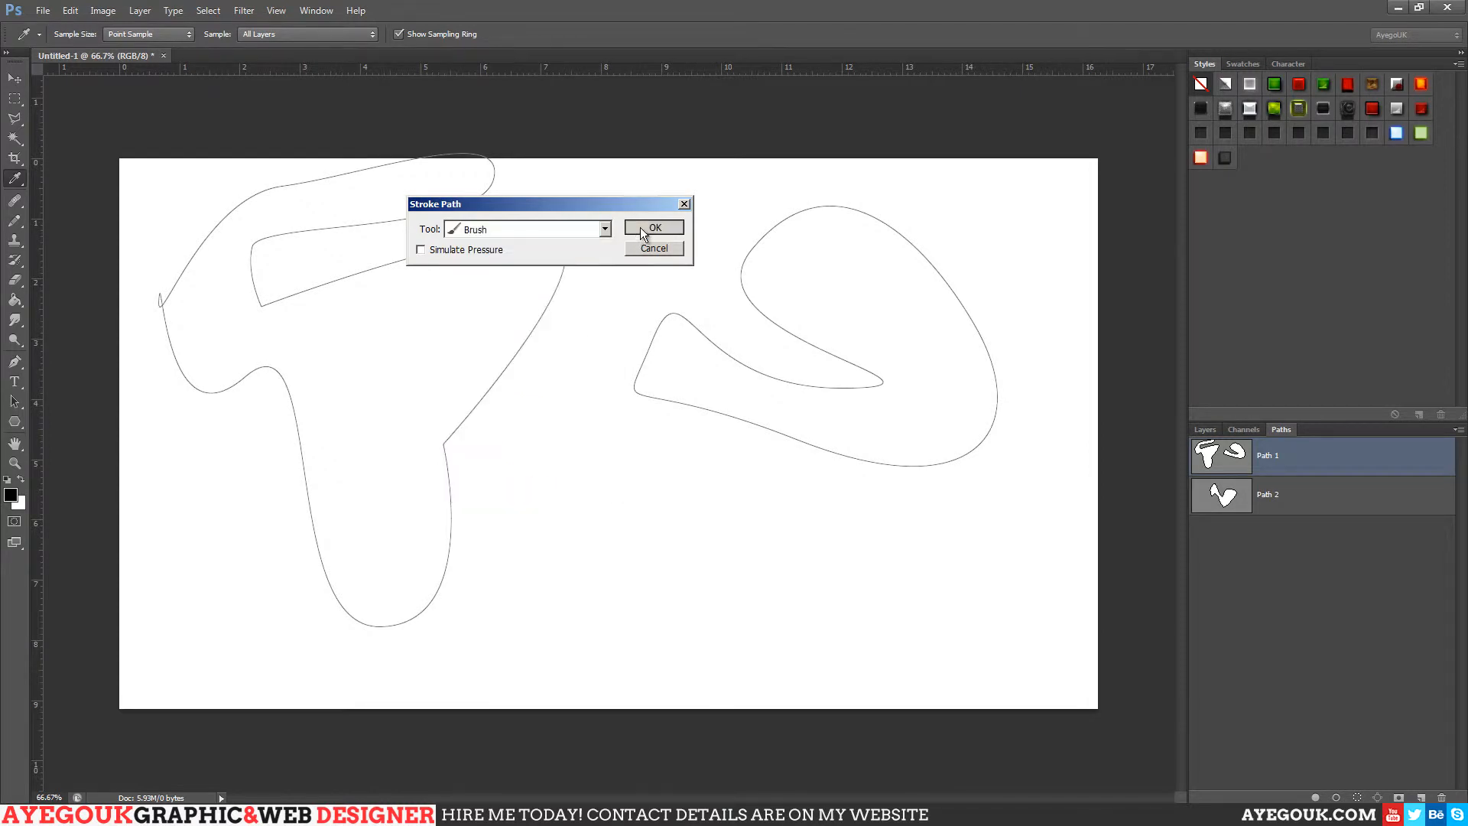
pyautogui.click(640, 227)
pyautogui.press('m')
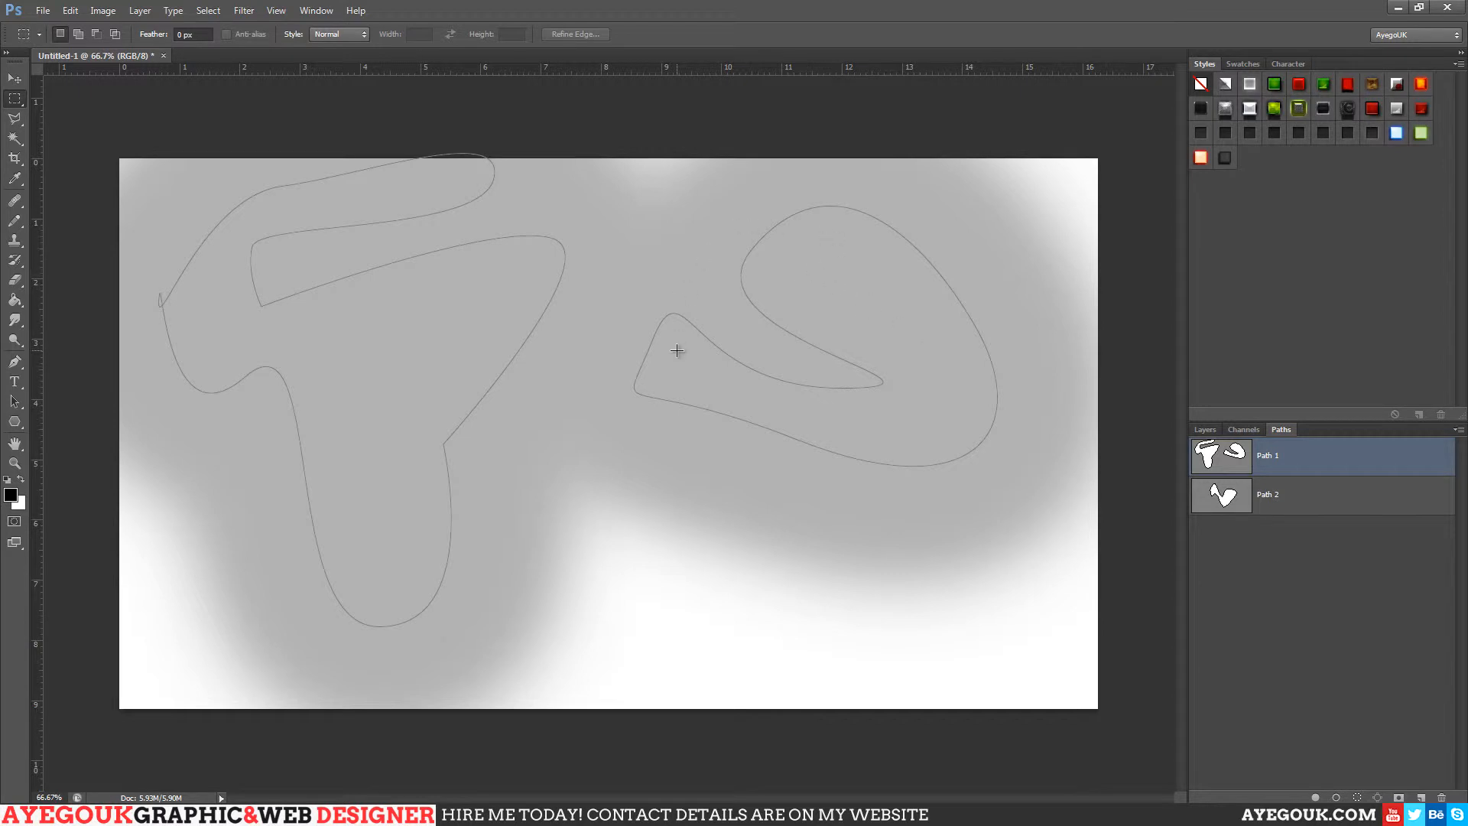
pyautogui.hotkey('ctrl', 'z')
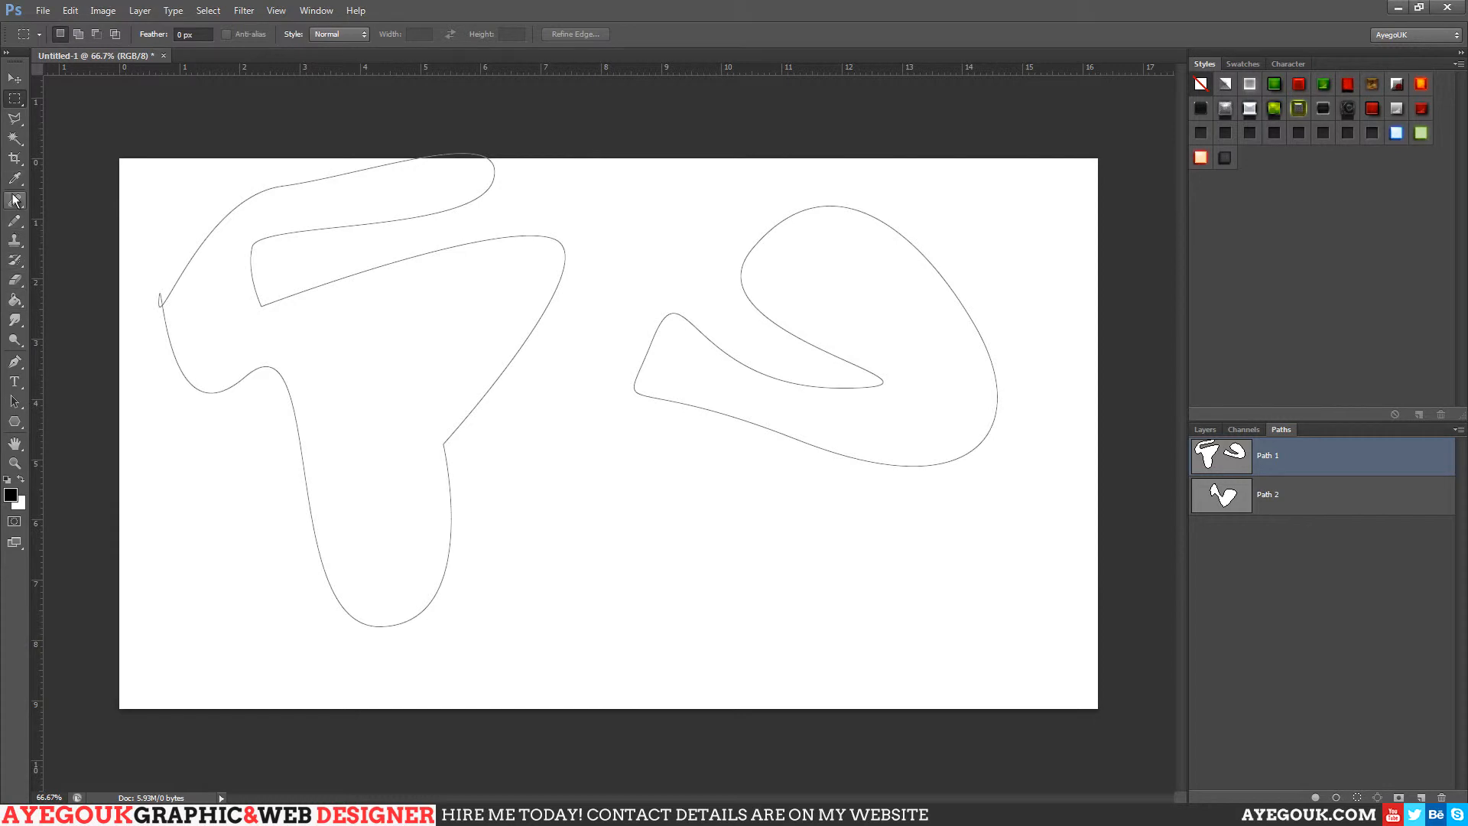
# Activate the Brush tool, paint a soft test stroke between the two shapes, and undo it
pyautogui.moveTo(13, 221); pyautogui.dragTo(50, 221)
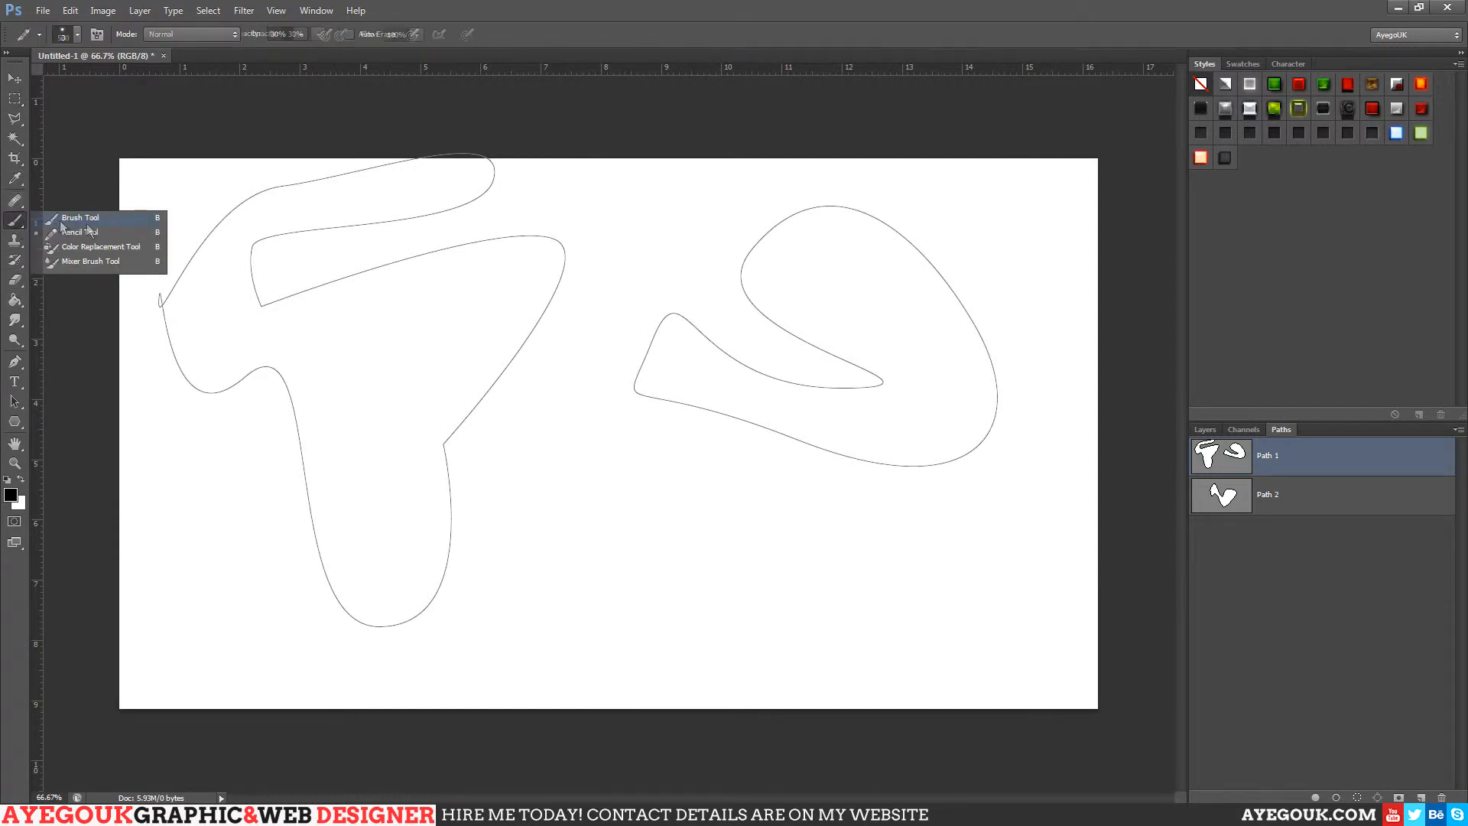
pyautogui.click(54, 218)
pyautogui.moveTo(551, 299); pyautogui.dragTo(535, 447)
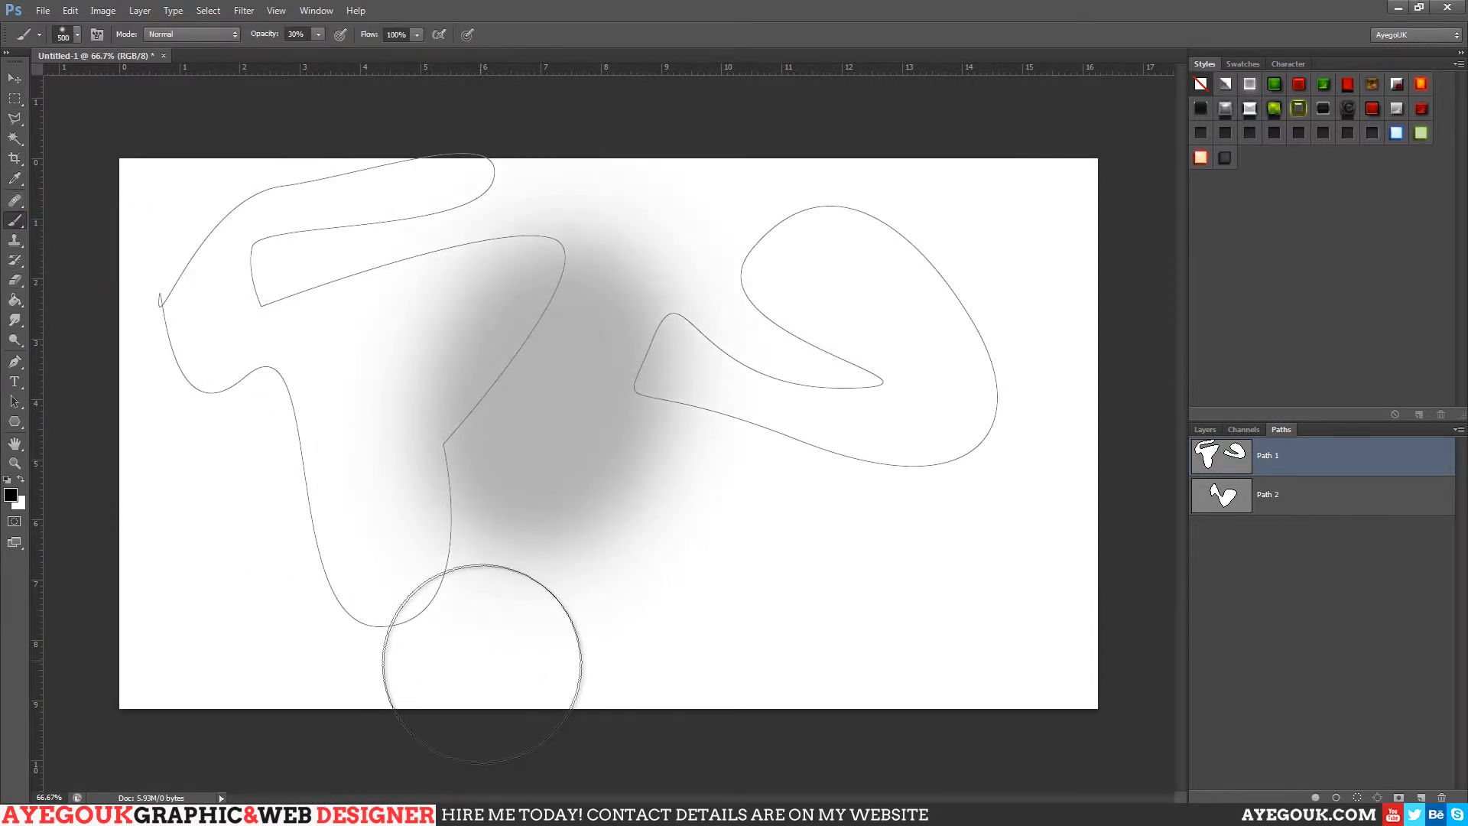
pyautogui.hotkey('ctrl', 'z')
# Set the brush to 100% opacity with the star-shaped 70 px tip enlarged to 147 px, testing it with one mark that is undone
pyautogui.rightClick(517, 448)
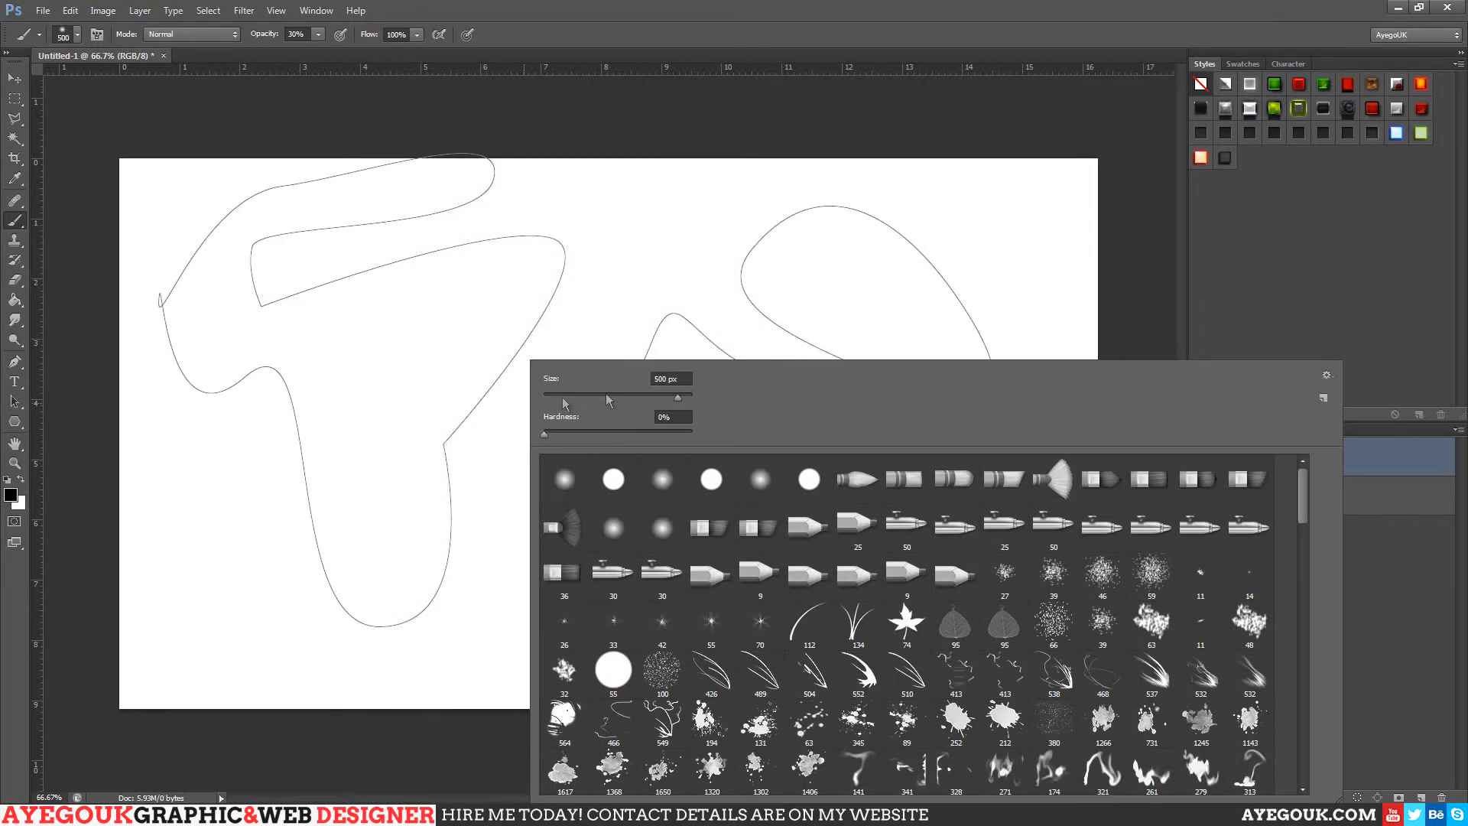
pyautogui.click(319, 36)
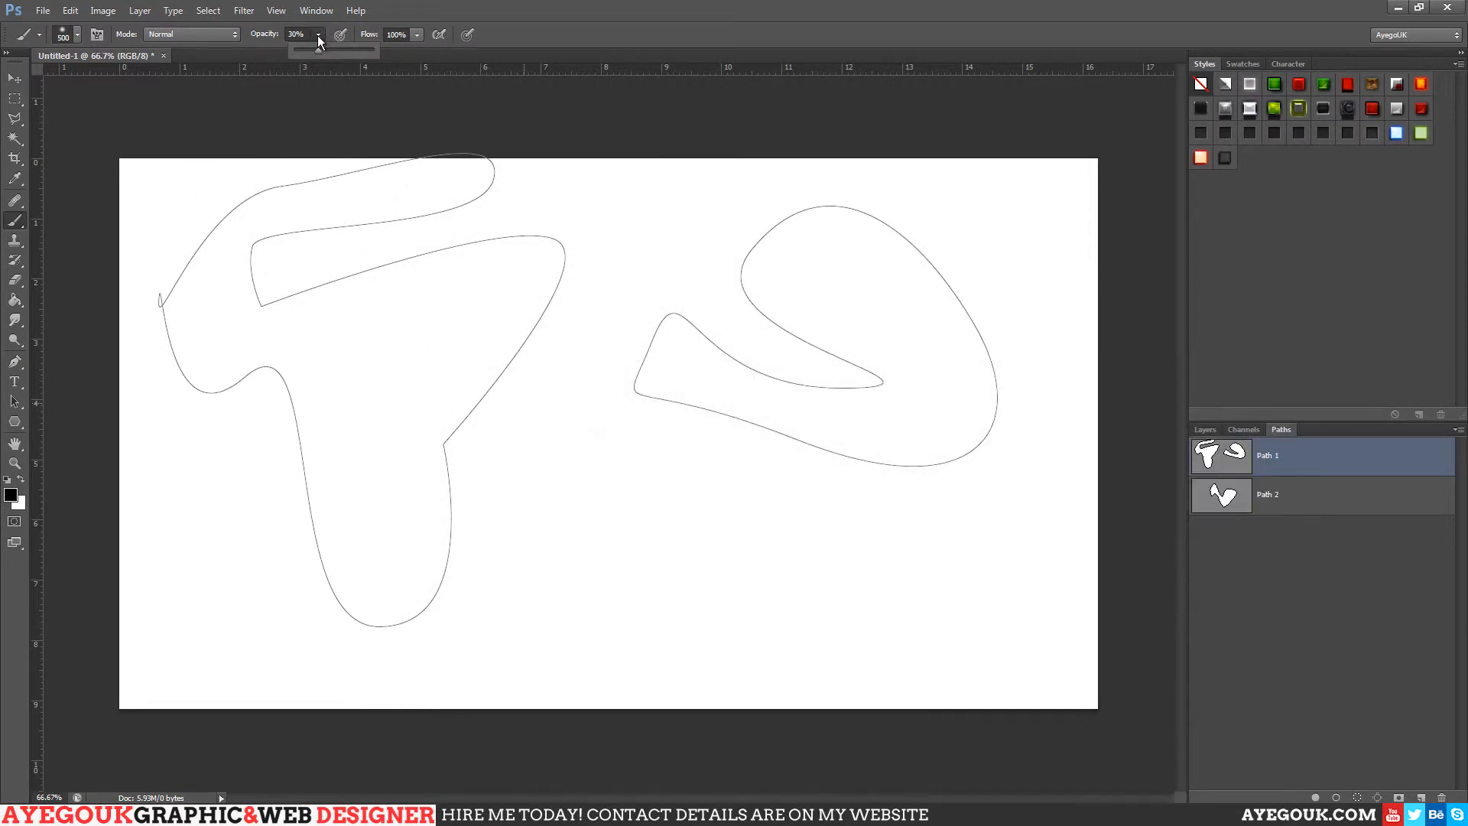
pyautogui.rightClick(466, 345)
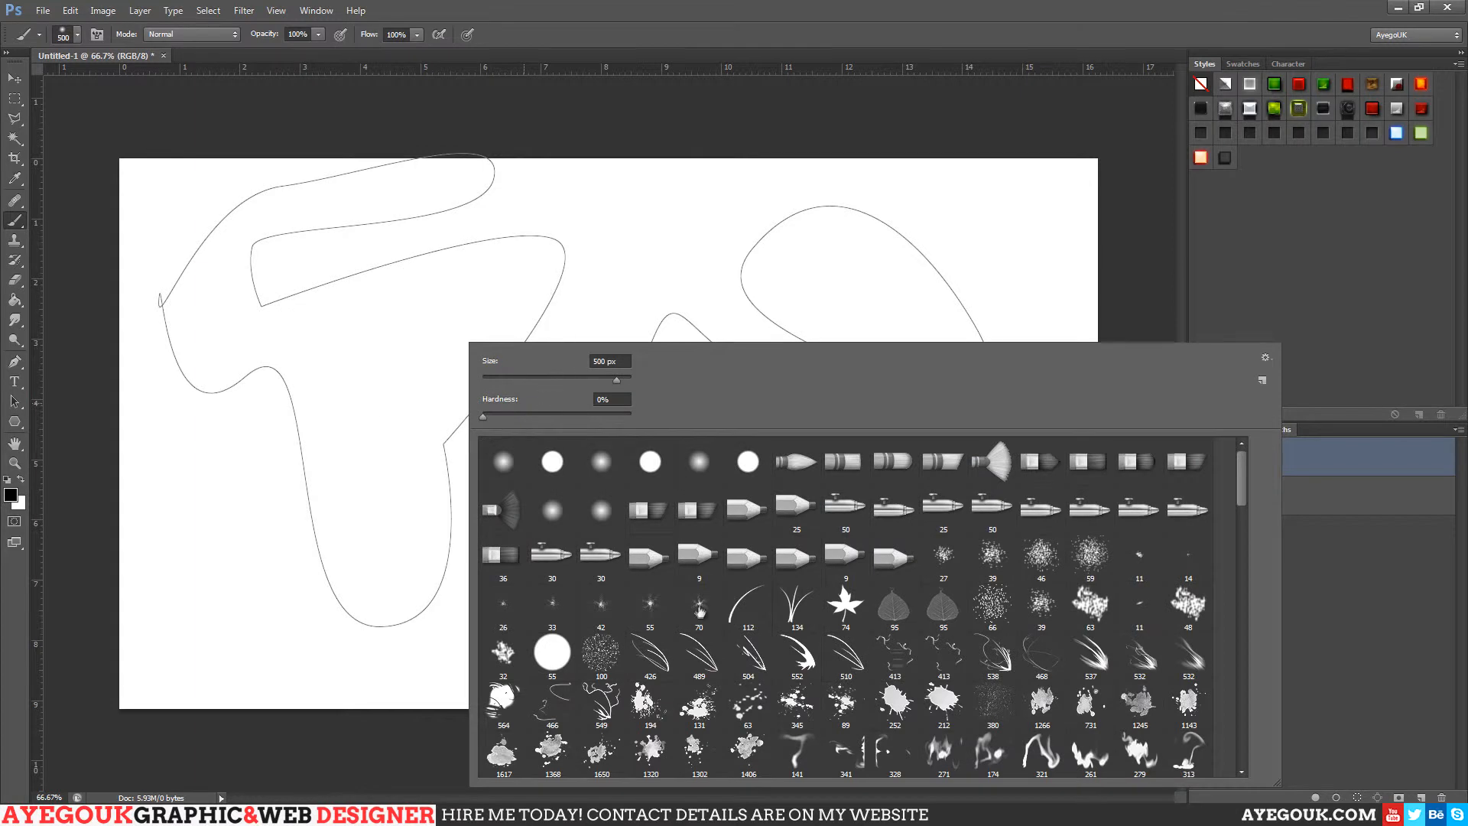
pyautogui.click(695, 607)
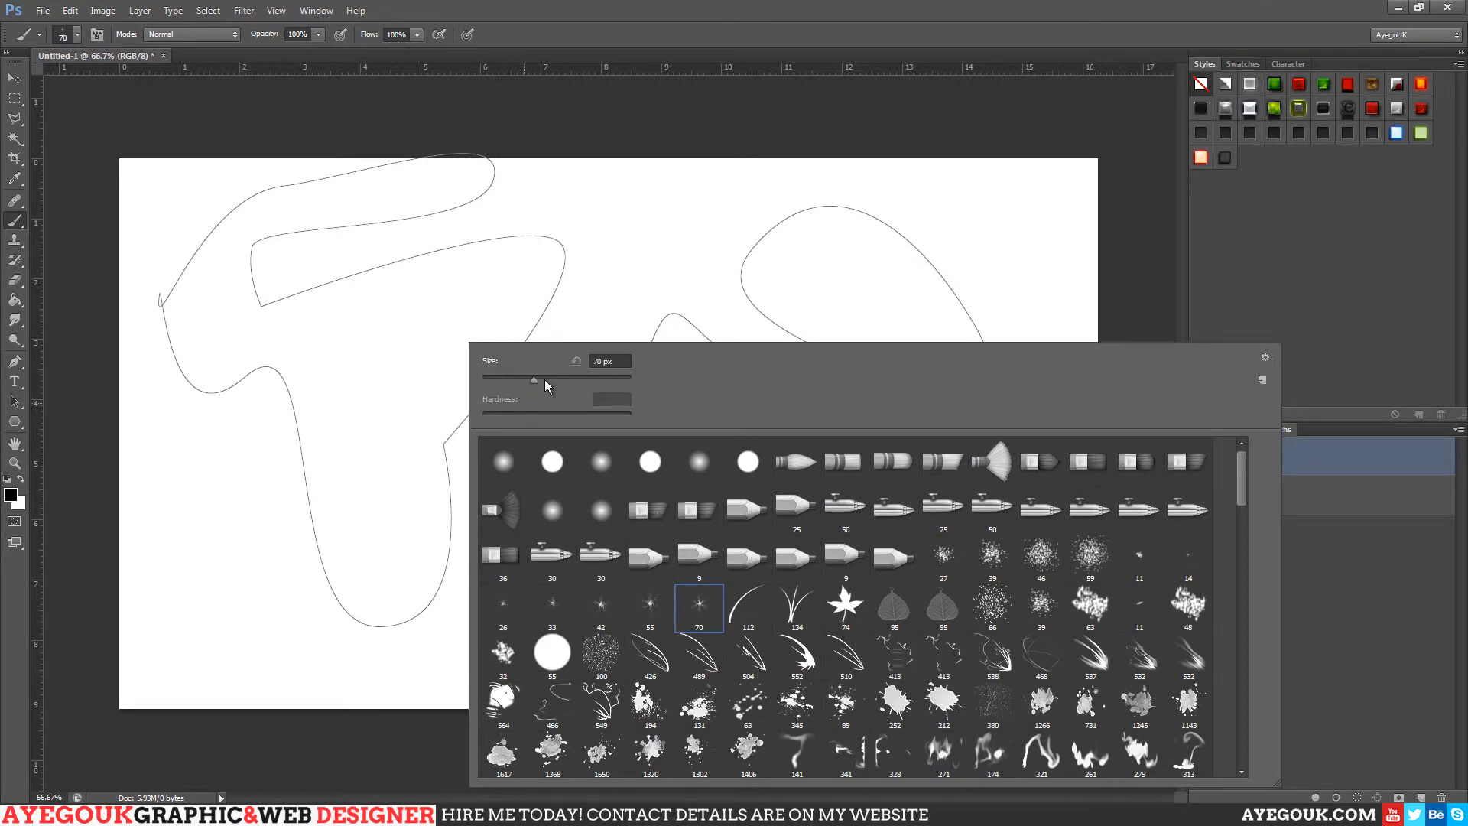
pyautogui.moveTo(547, 386); pyautogui.dragTo(574, 383)
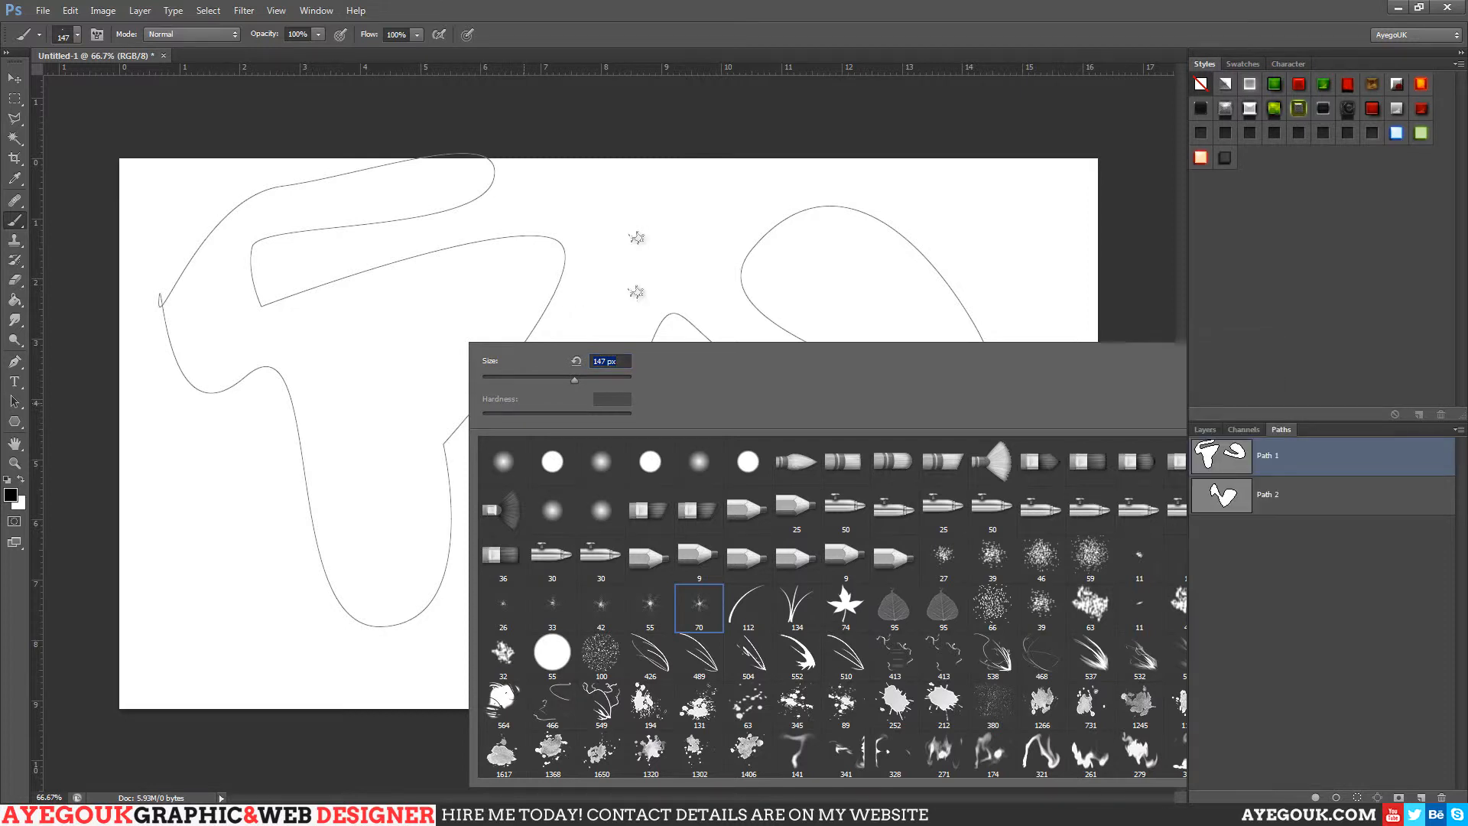
pyautogui.click(637, 237)
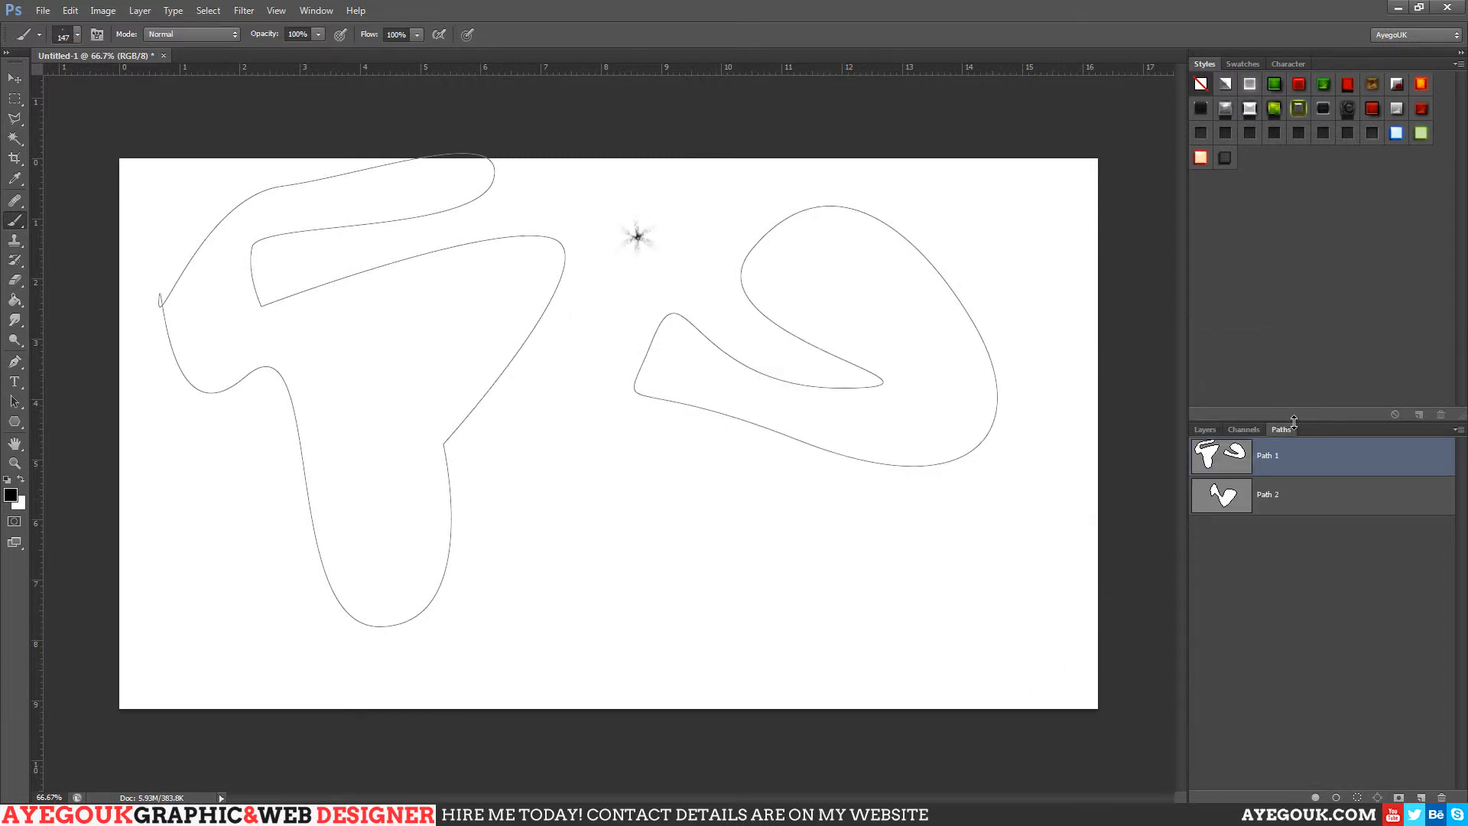
pyautogui.hotkey('ctrl', 'z')
# Stroke Path 1 using the Brush with the star-shaped tip and Simulate Pressure off
pyautogui.rightClick(1279, 452)
pyautogui.click(1315, 527)
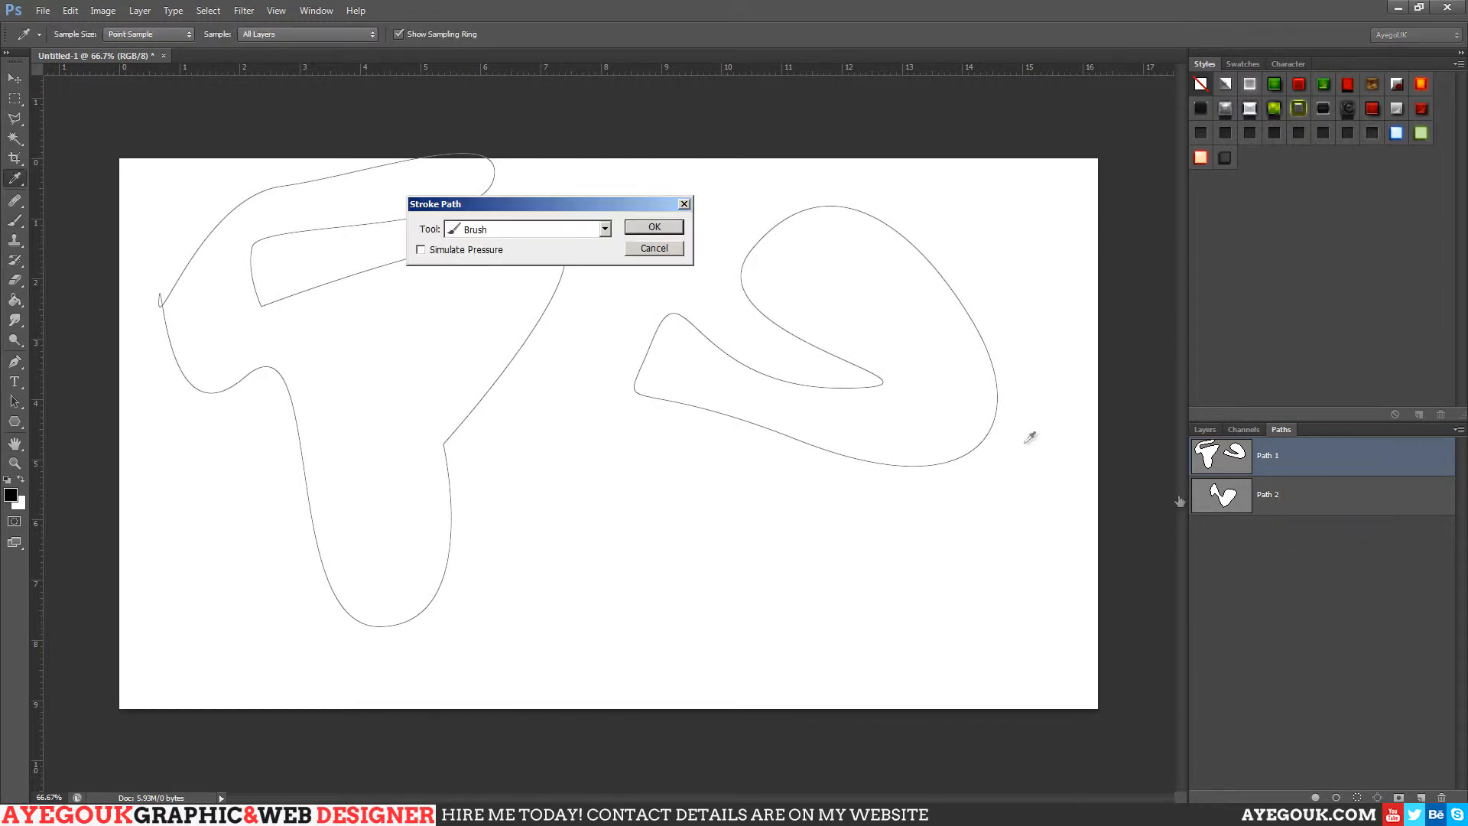
pyautogui.click(654, 228)
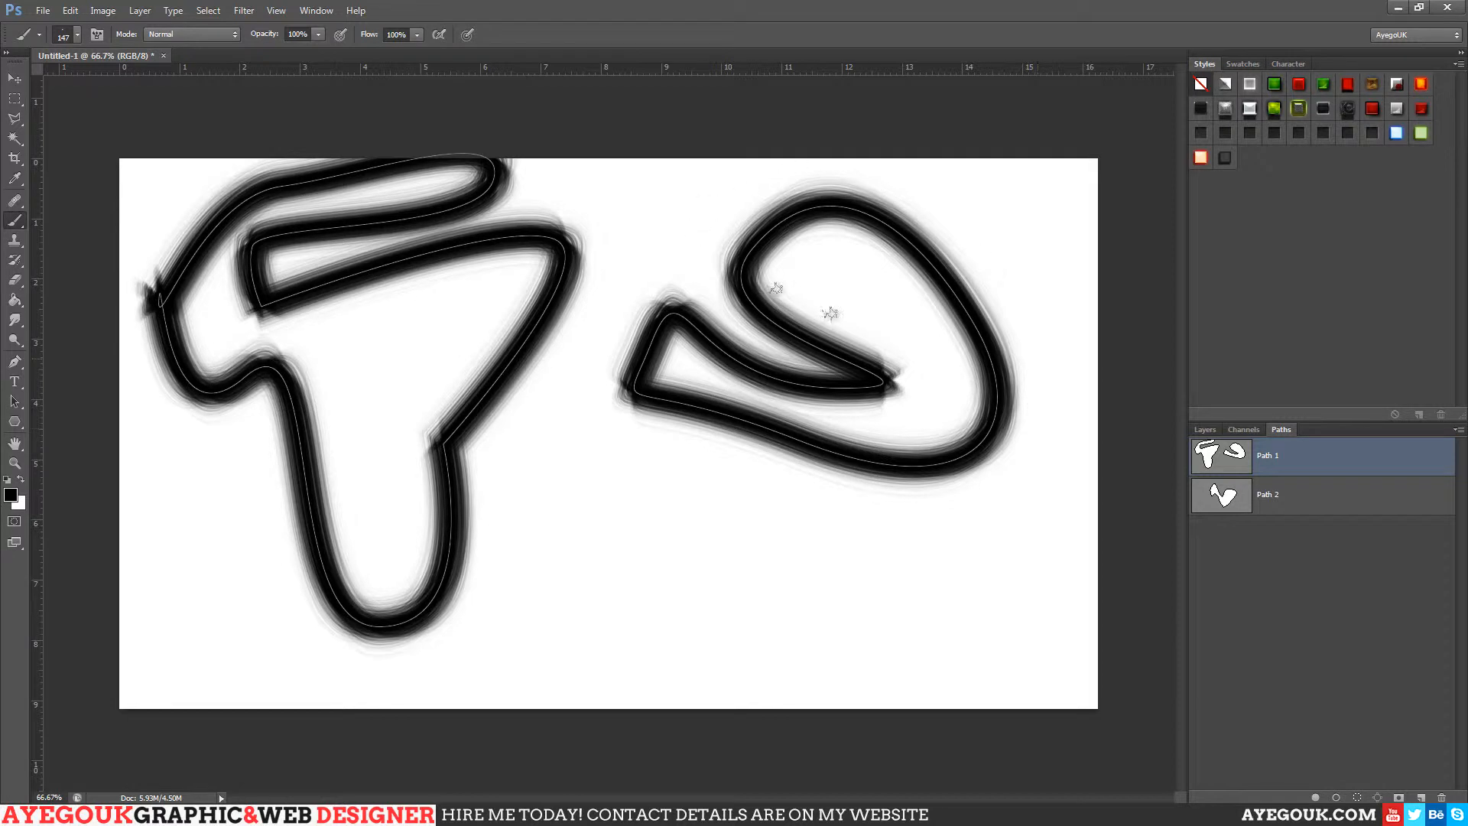
# Paint a freehand test stroke below the shapes, and undo it together with the path stroke
pyautogui.moveTo(623, 462)
pyautogui.mouseDown()
pyautogui.moveTo(622, 490)
pyautogui.moveTo(490, 642)
pyautogui.moveTo(815, 554)
pyautogui.mouseUp()
pyautogui.hotkey('ctrl', 'z')
pyautogui.hotkey('ctrl', 'z')
pyautogui.hotkey('ctrl', 'alt', 'z')
pyautogui.hotkey('ctrl', 'alt', 'z')
pyautogui.hotkey('ctrl', 'alt', 'z')
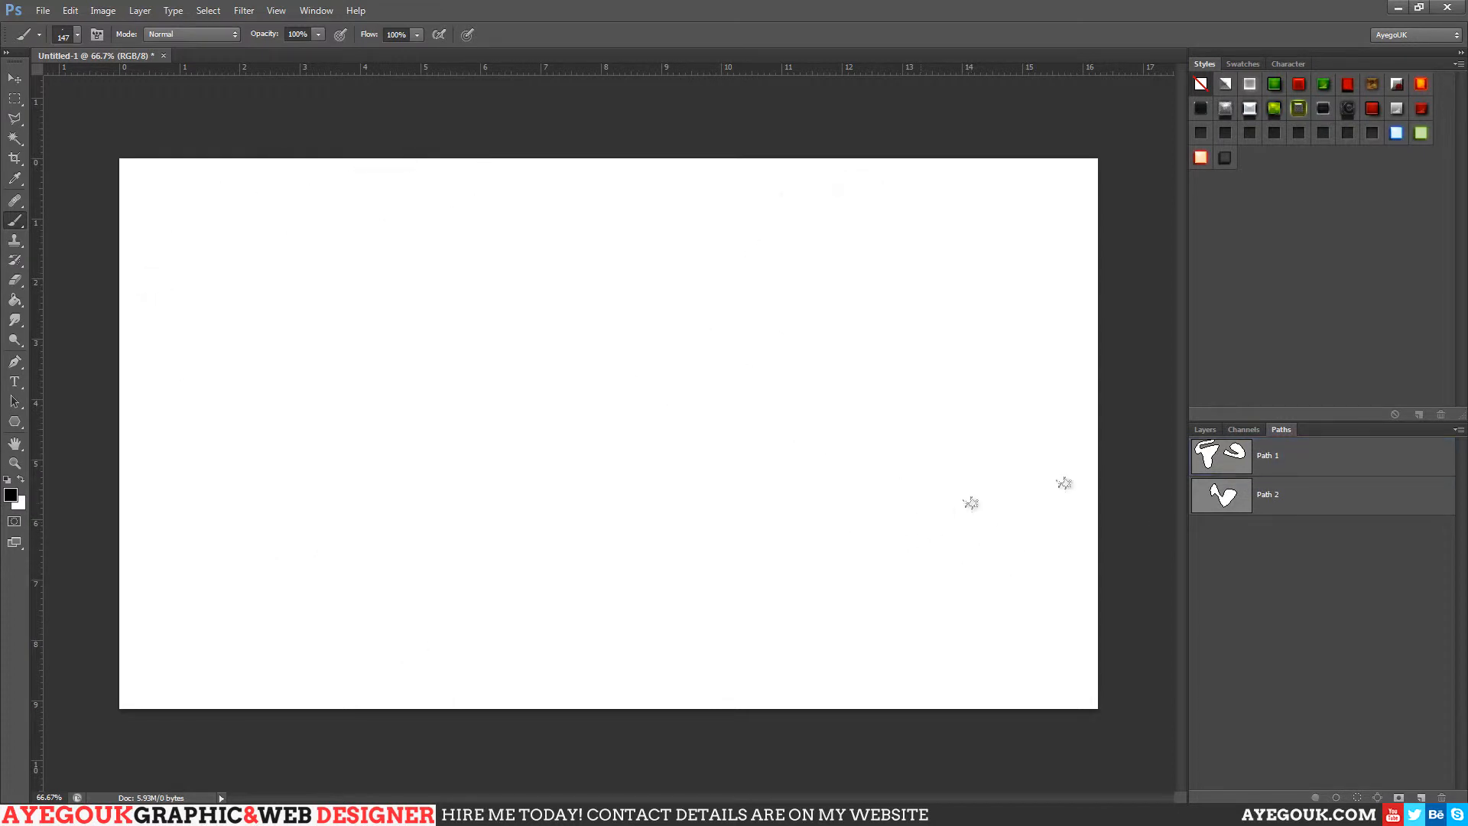
# Stroke Path 1 using the Brush with Simulate Pressure on, and undo the stroke
pyautogui.rightClick(1271, 444)
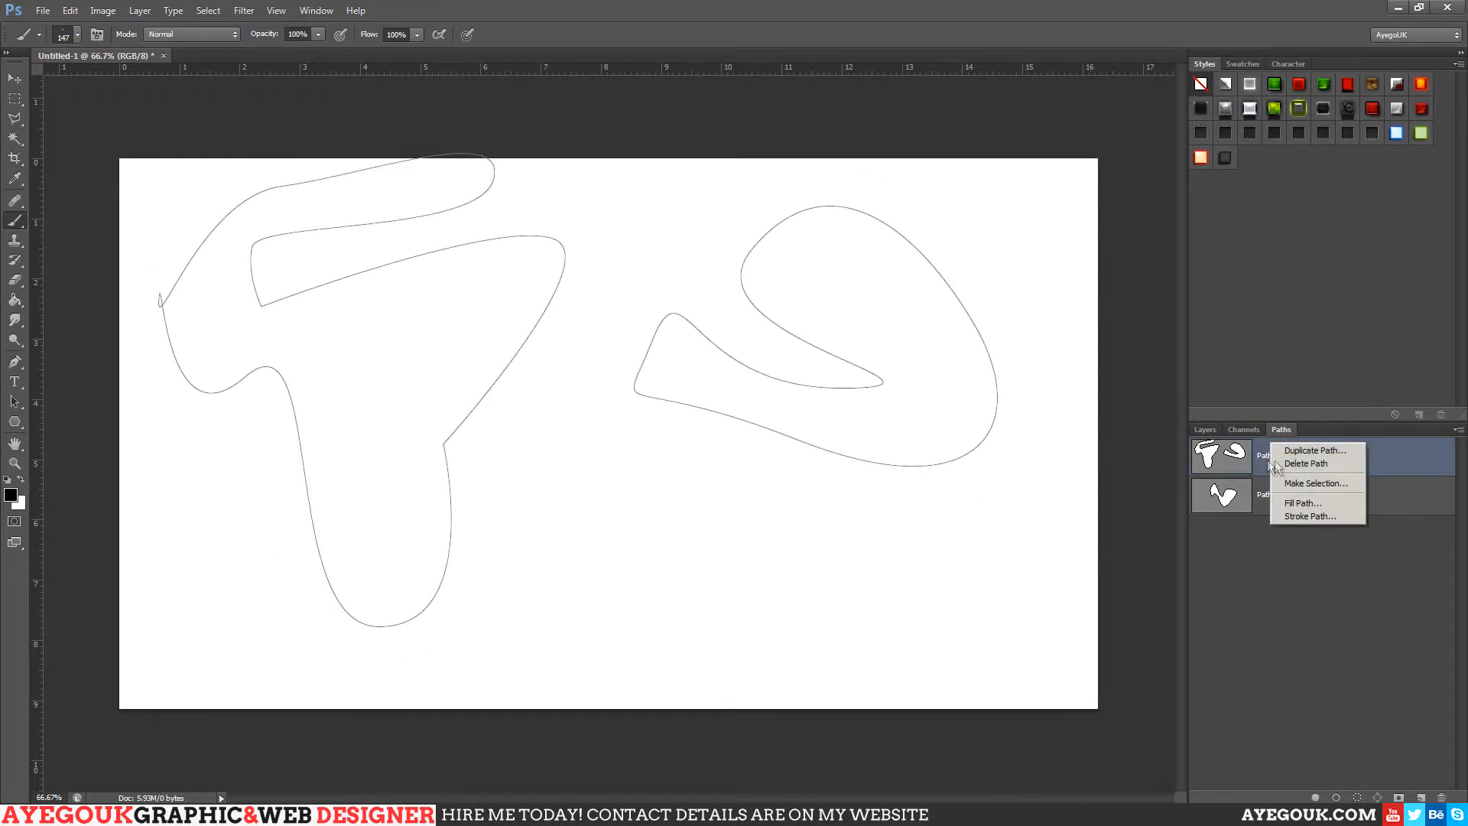
pyautogui.click(1326, 518)
pyautogui.click(468, 252)
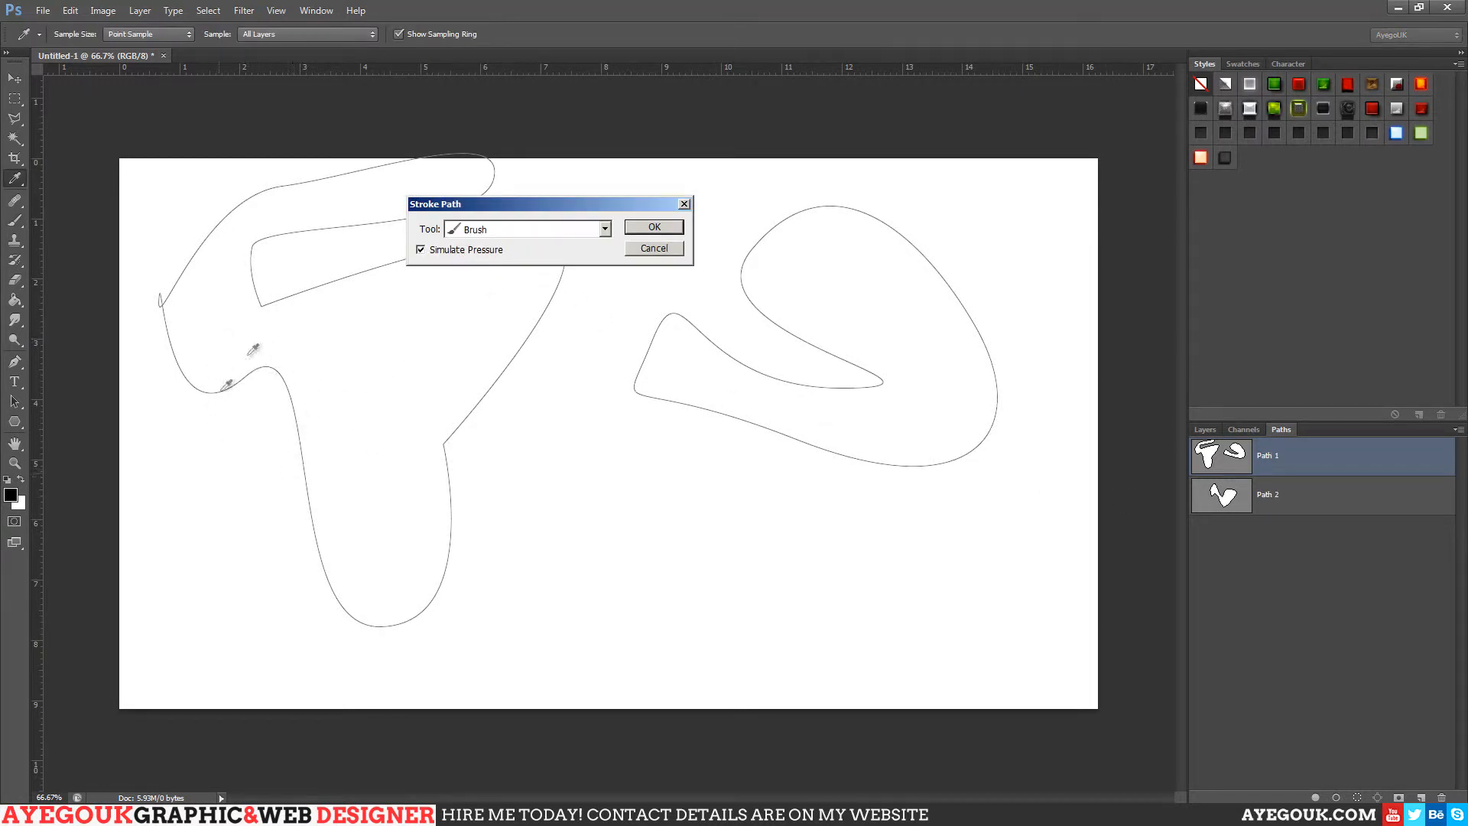
pyautogui.click(654, 227)
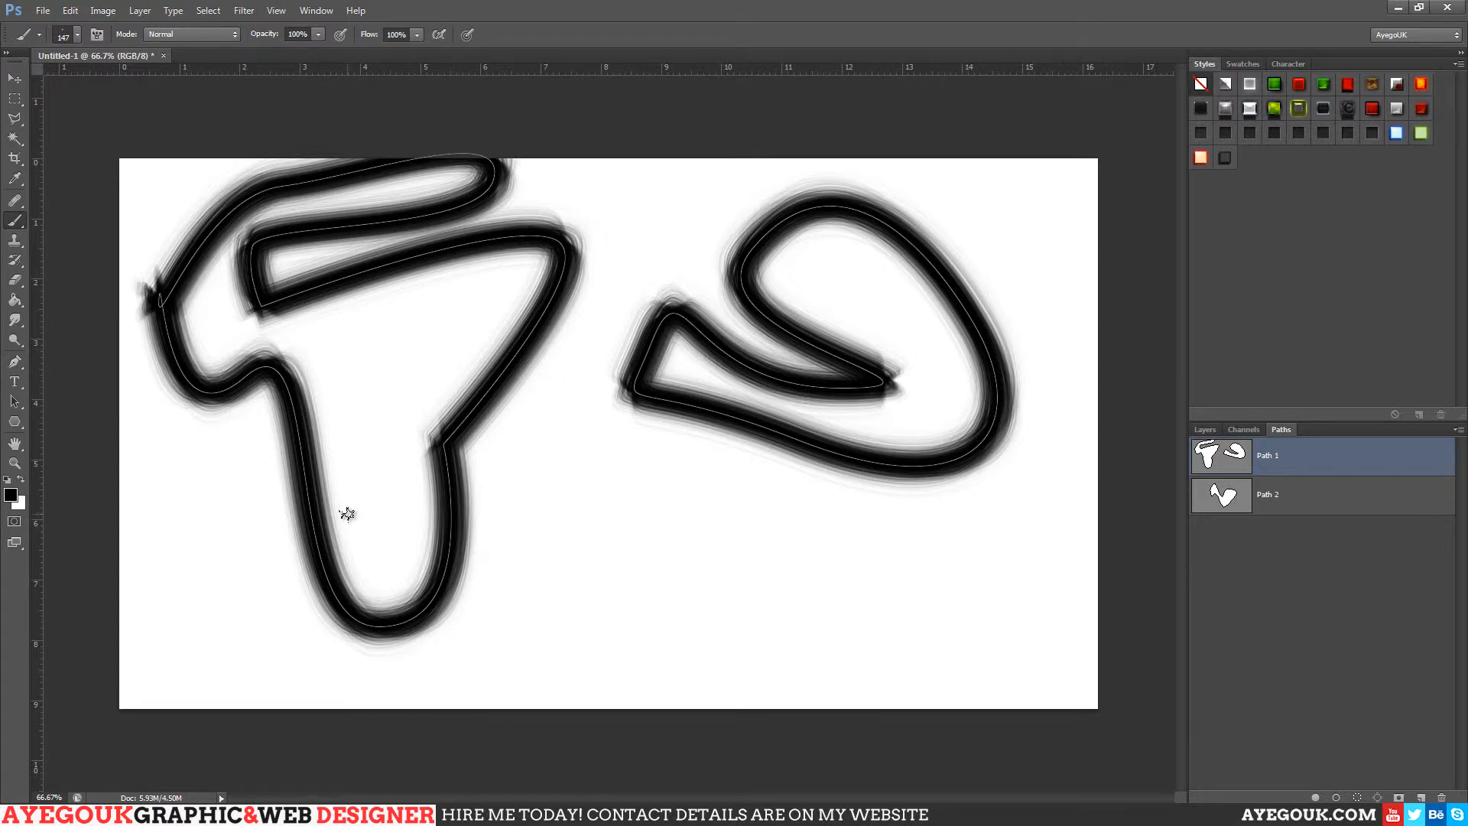
pyautogui.hotkey('ctrl', 'z')
pyautogui.rightClick(1283, 460)
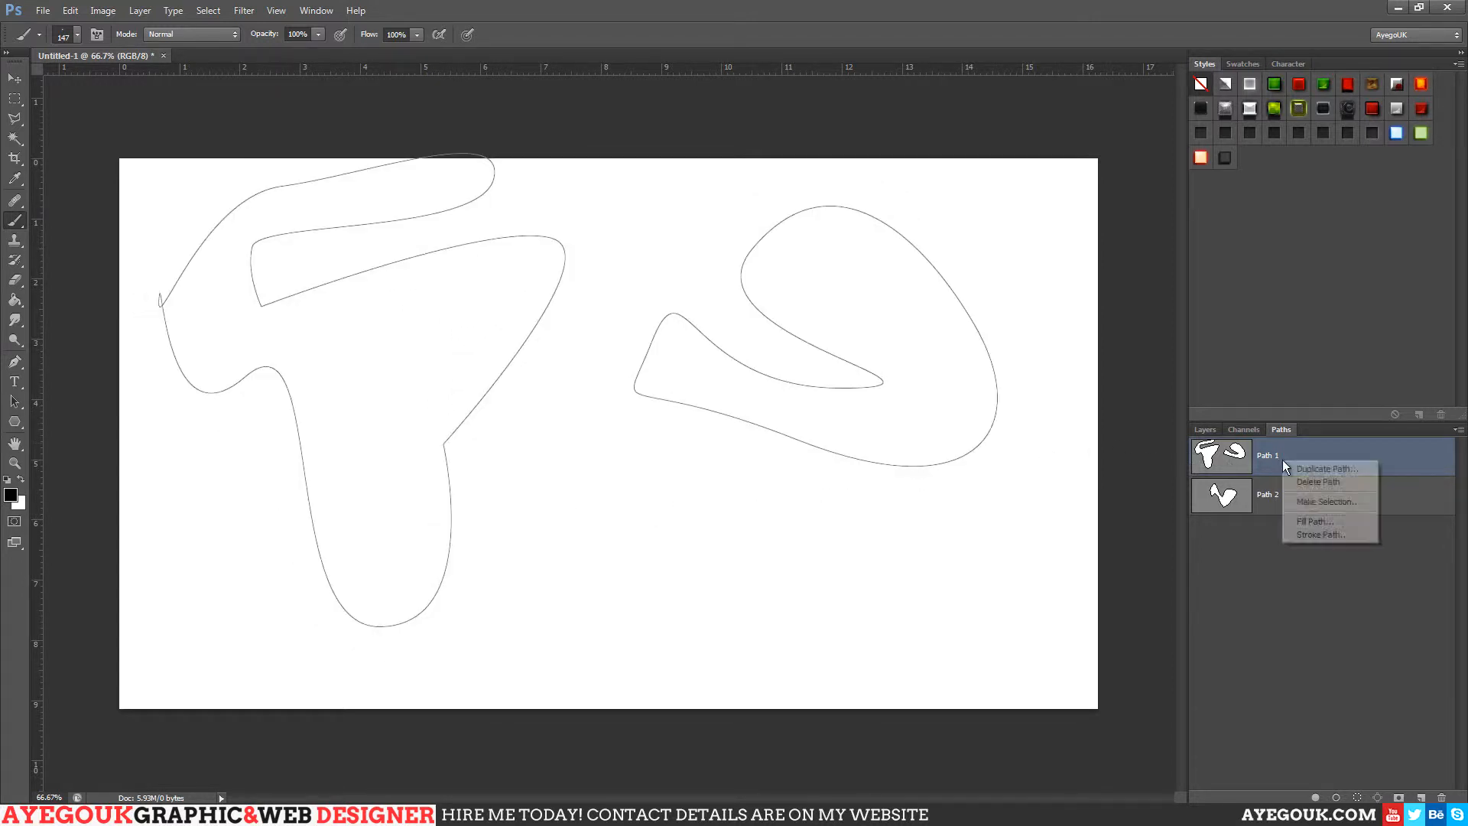
pyautogui.click(1327, 623)
pyautogui.click(1456, 432)
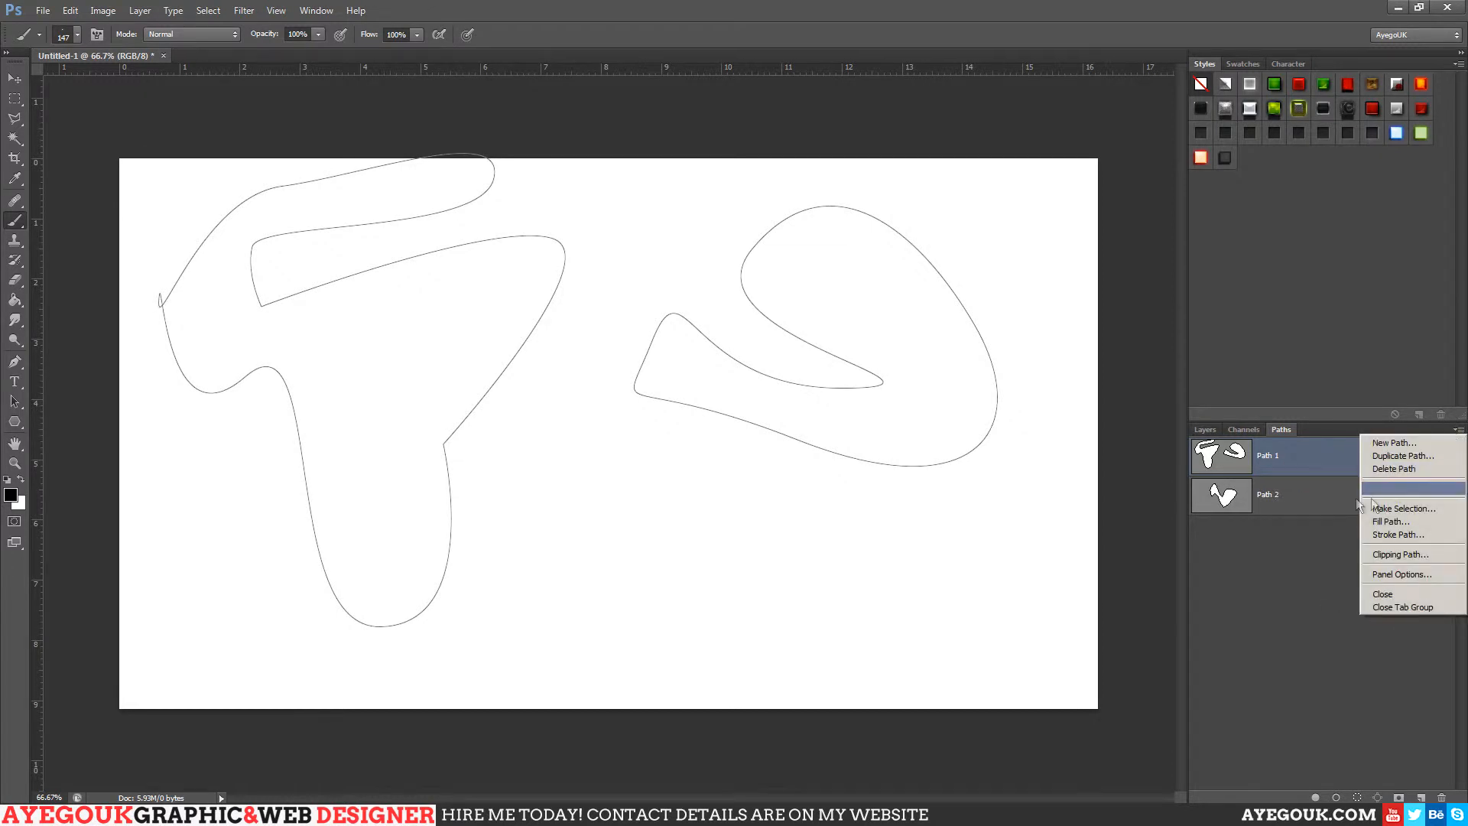
pyautogui.click(1271, 459)
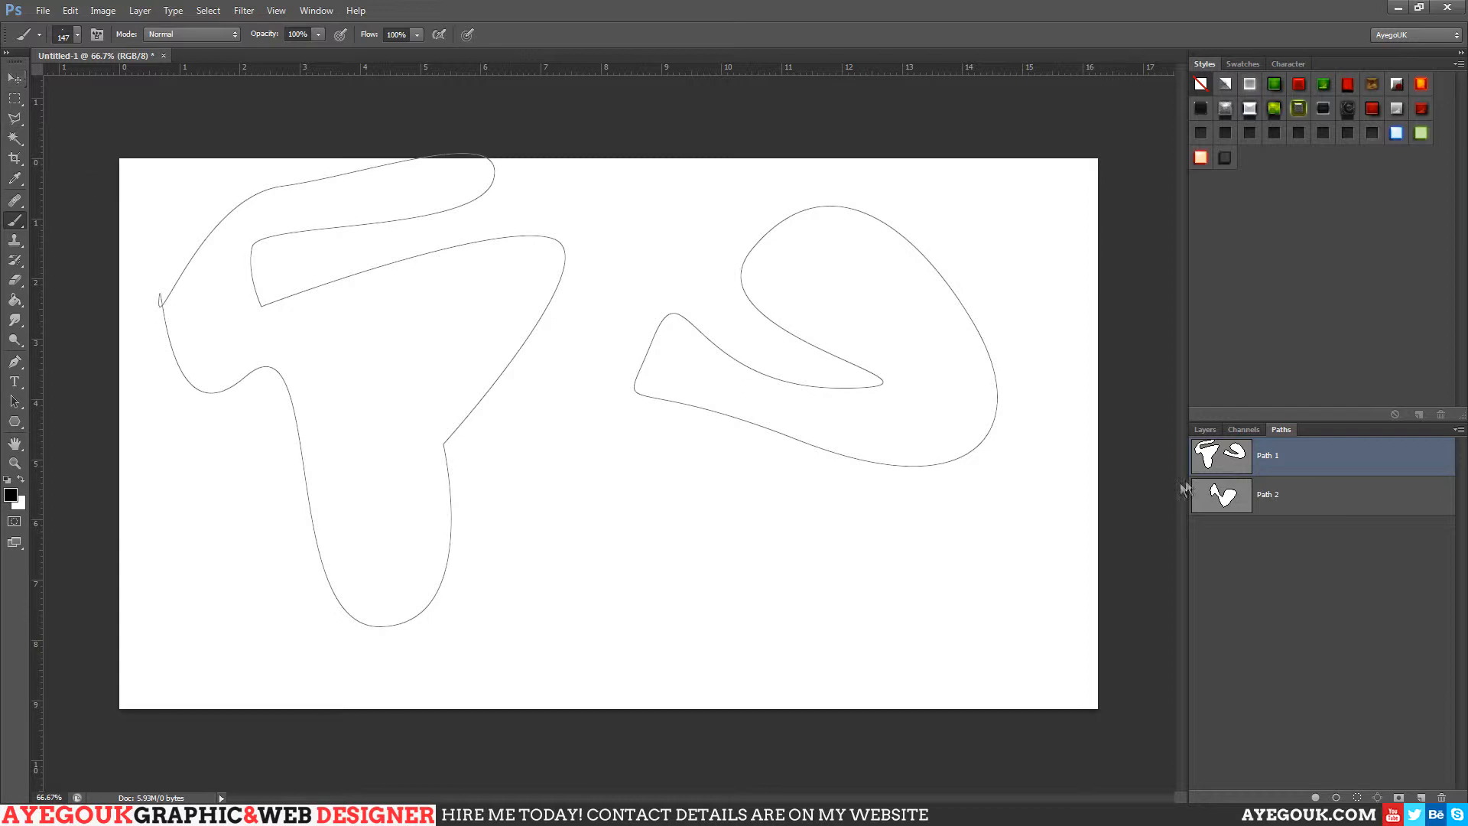
# Make a new anti-aliased selection from Path 1
pyautogui.rightClick(1285, 461)
pyautogui.click(1331, 503)
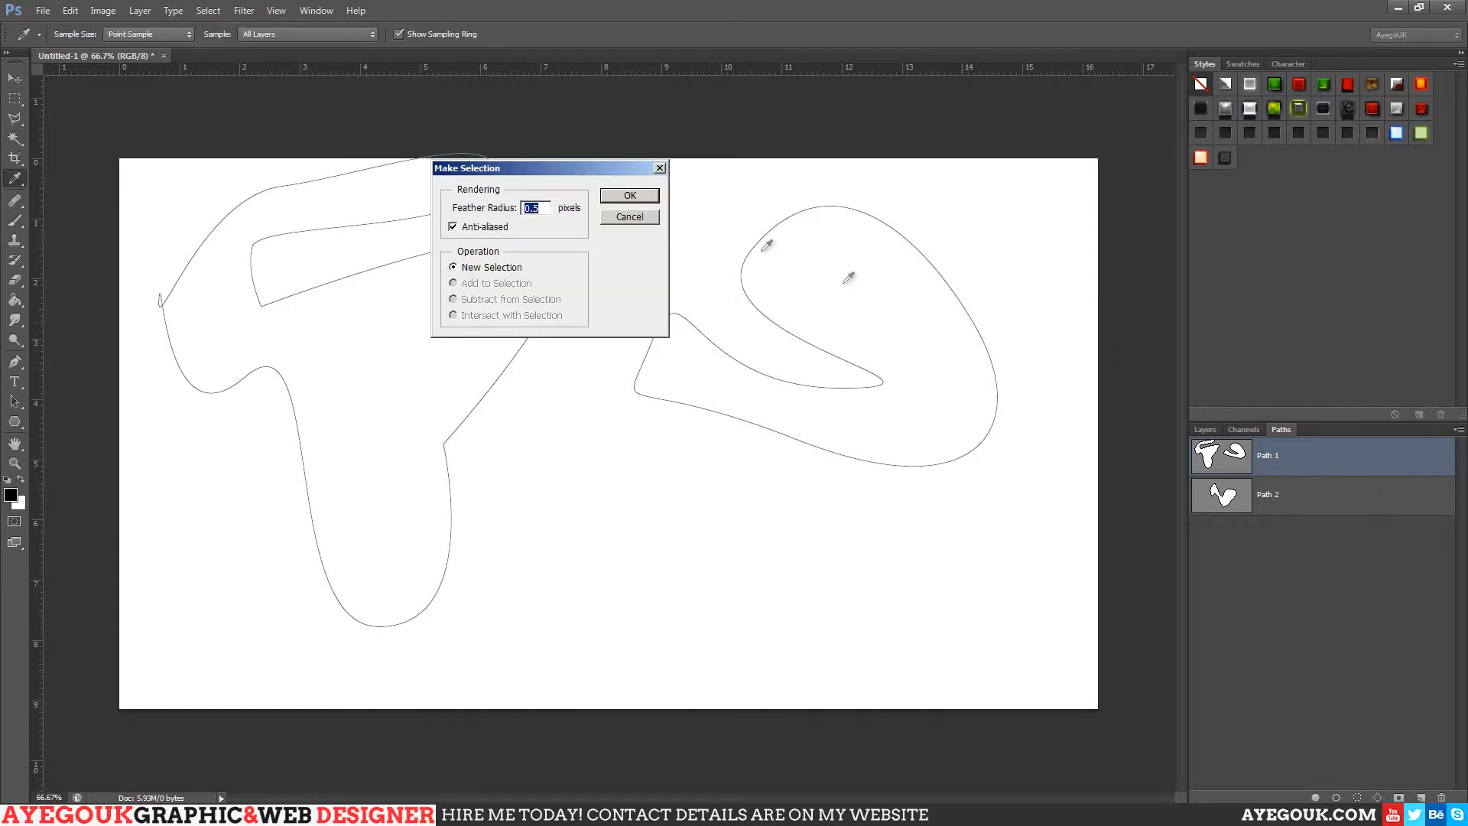
pyautogui.click(635, 199)
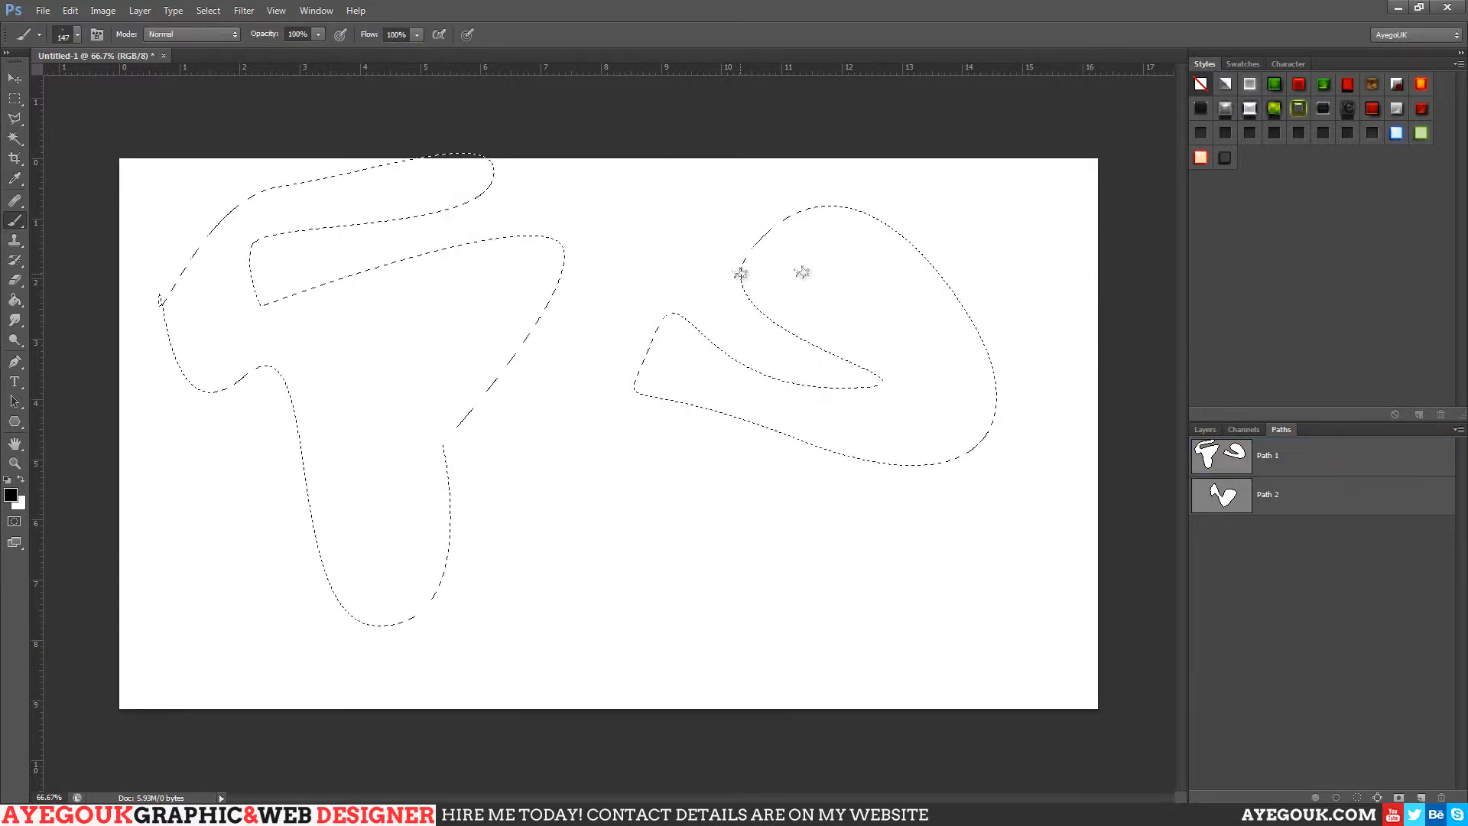
# Convert the selection into a work path with a tolerance of 0.5 pixels
pyautogui.click(1458, 429)
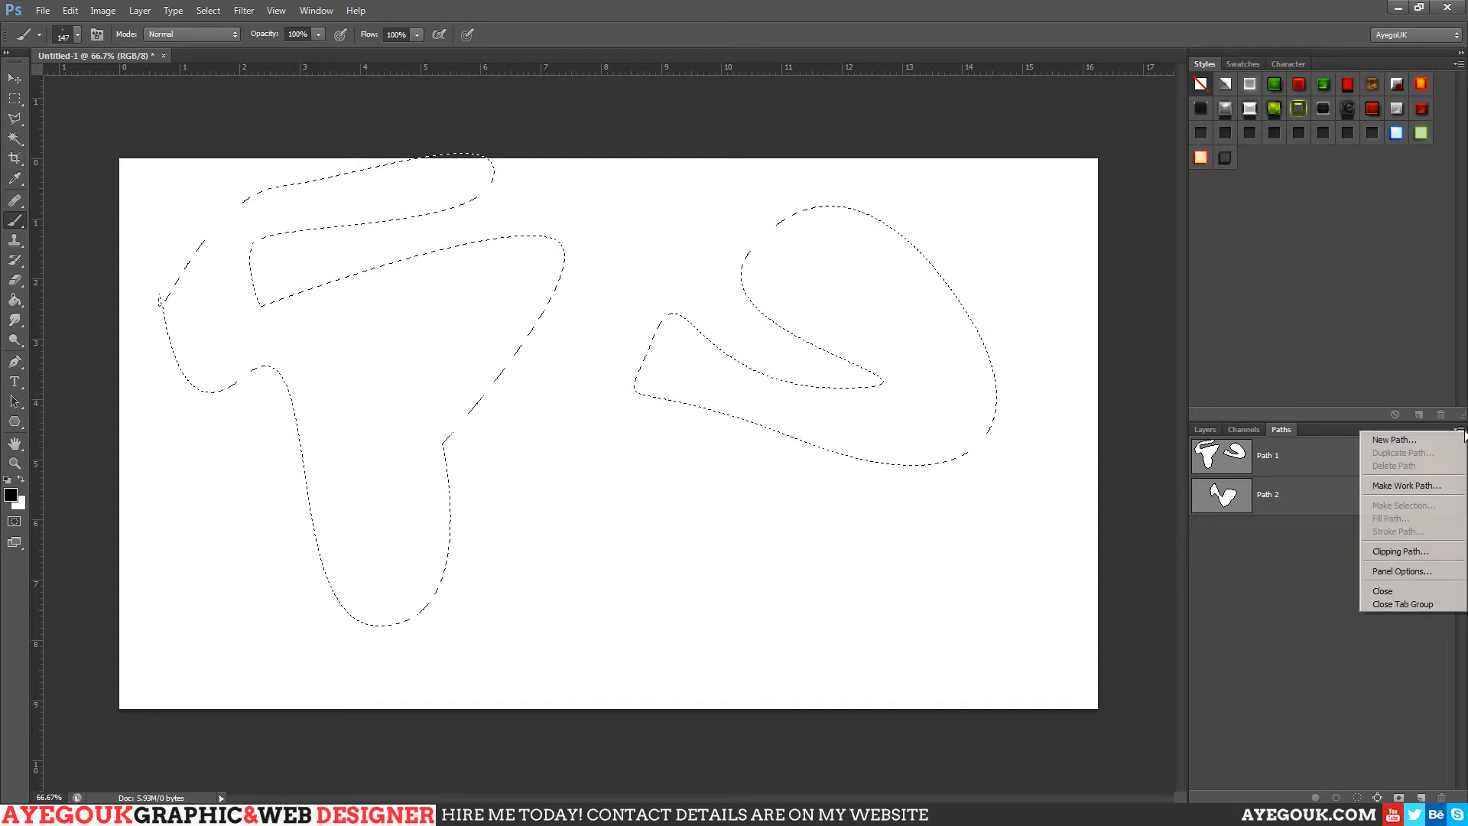
pyautogui.click(1414, 488)
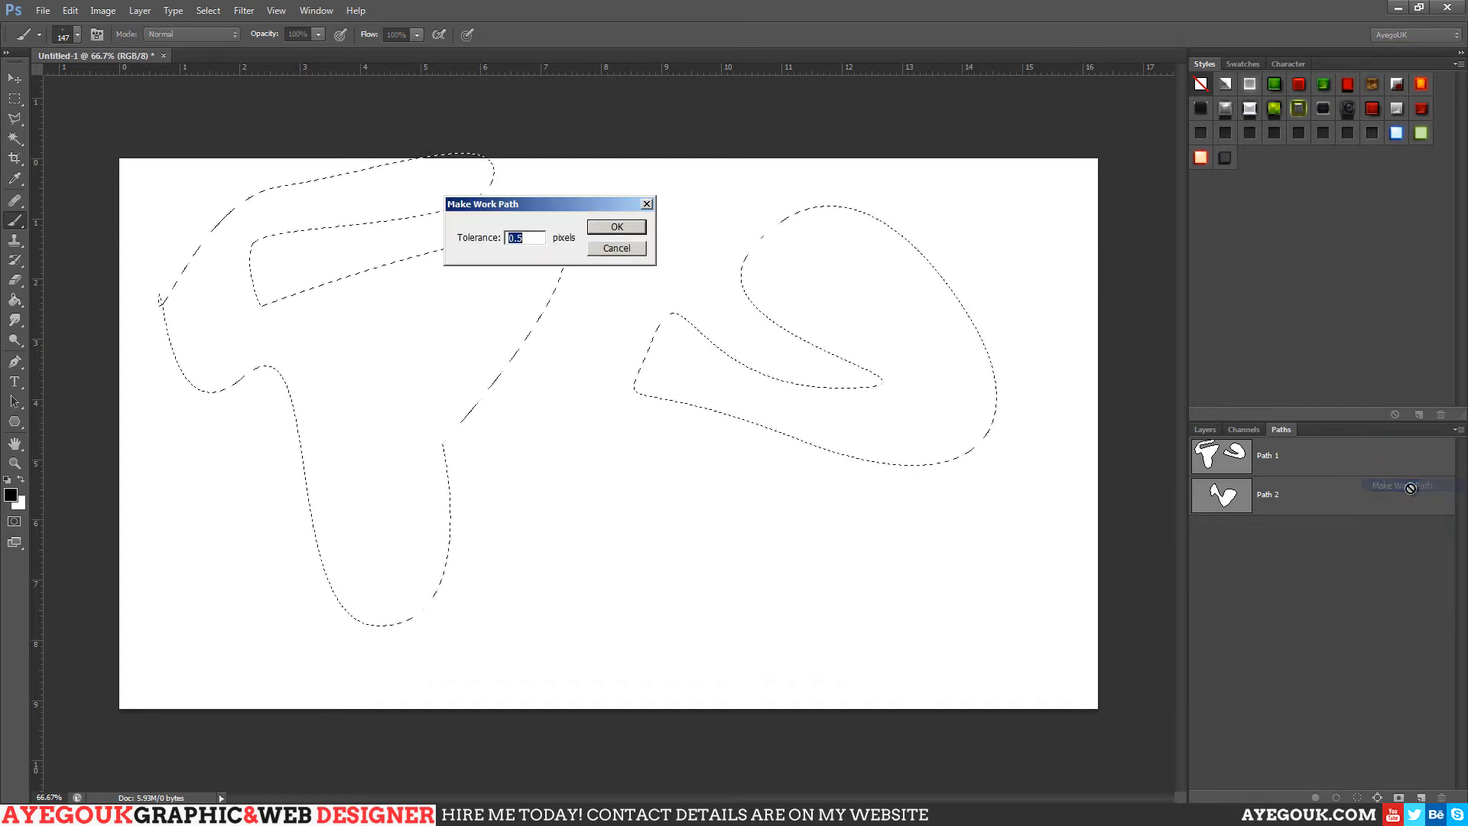
pyautogui.click(617, 227)
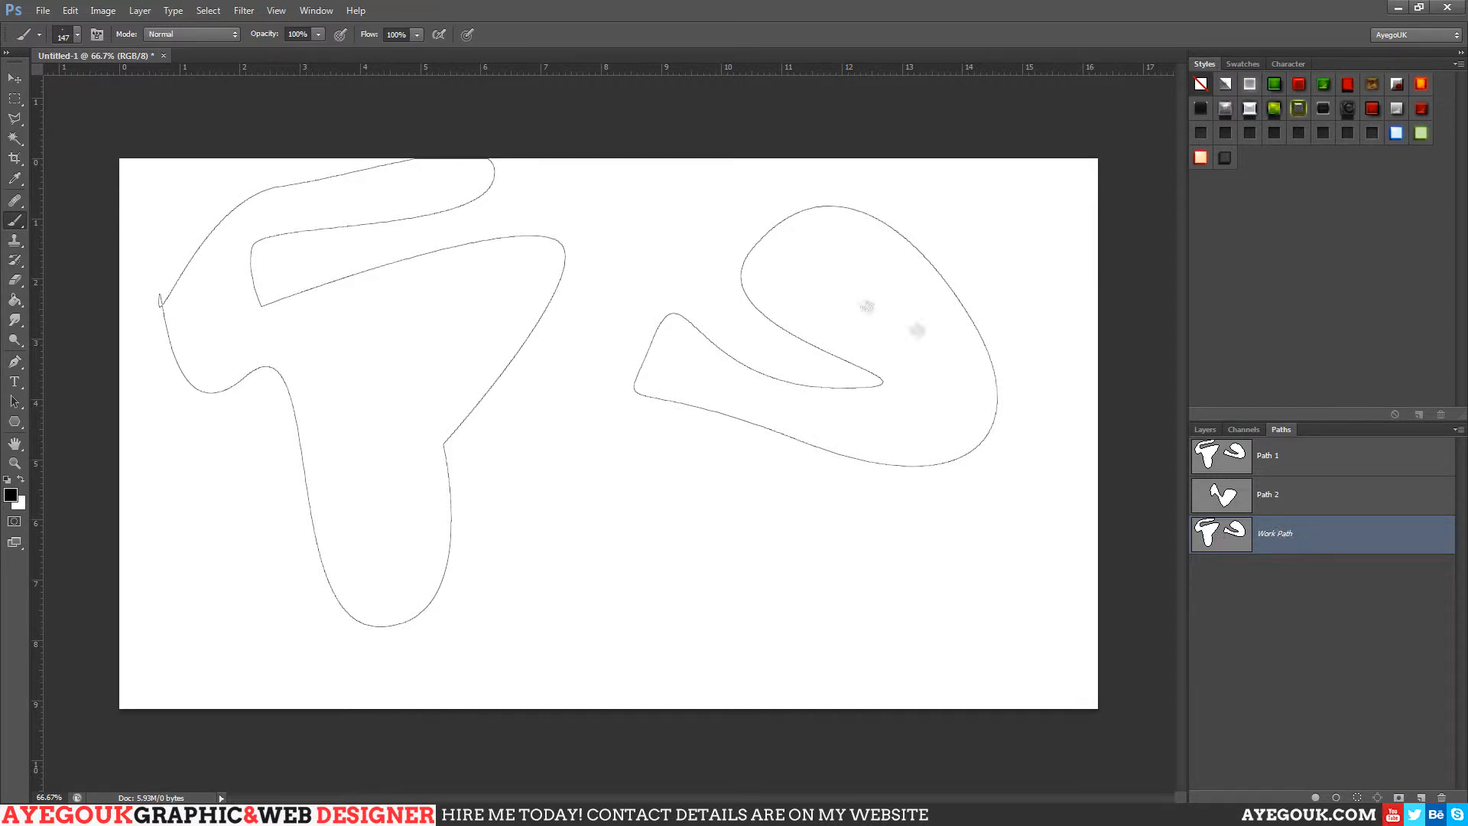
# View the Paths to Illustrator export options for the Work Path without exporting, and return to the layer list
pyautogui.click(36, 10)
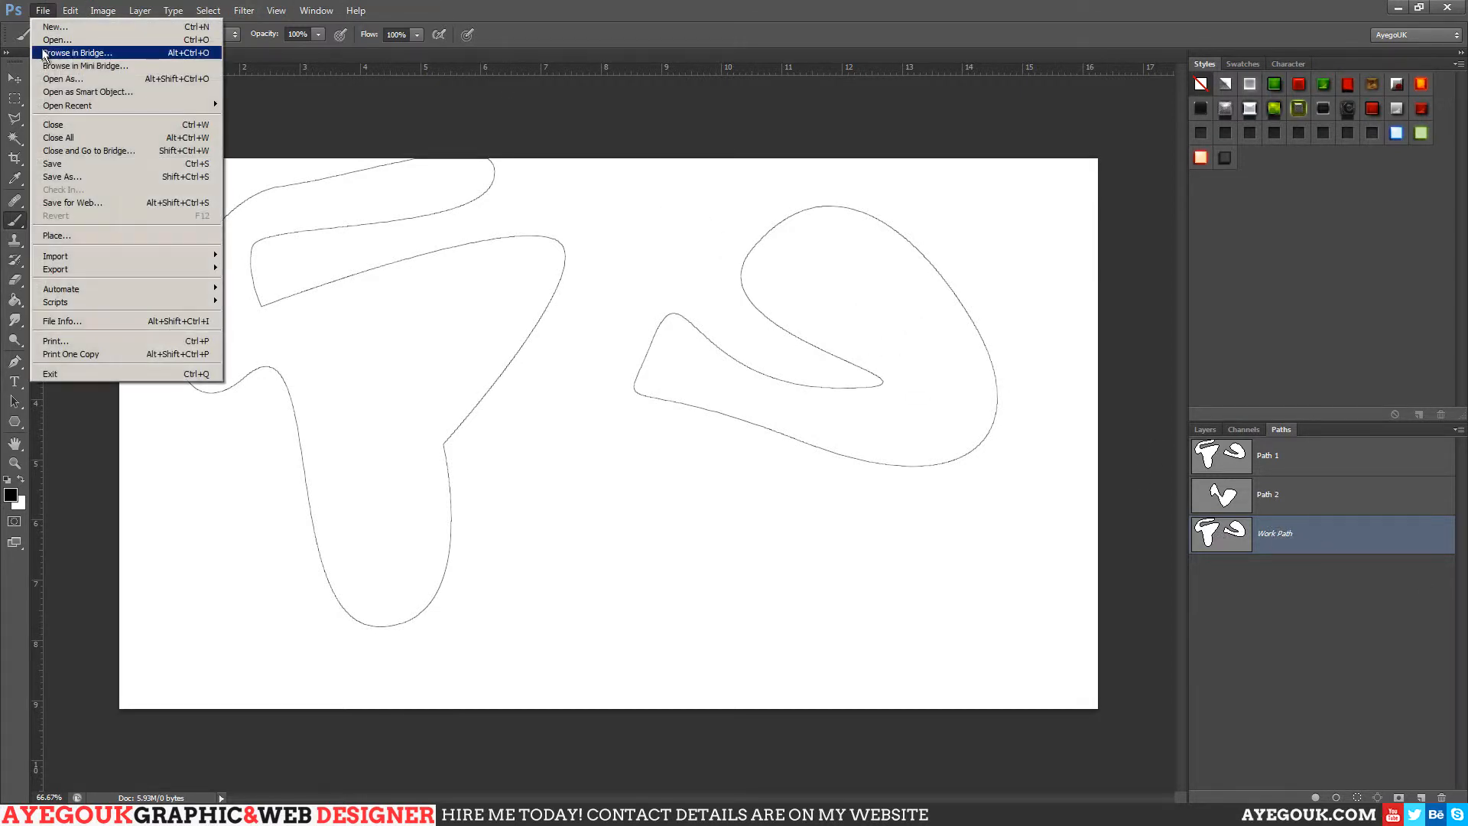
pyautogui.moveTo(69, 269)
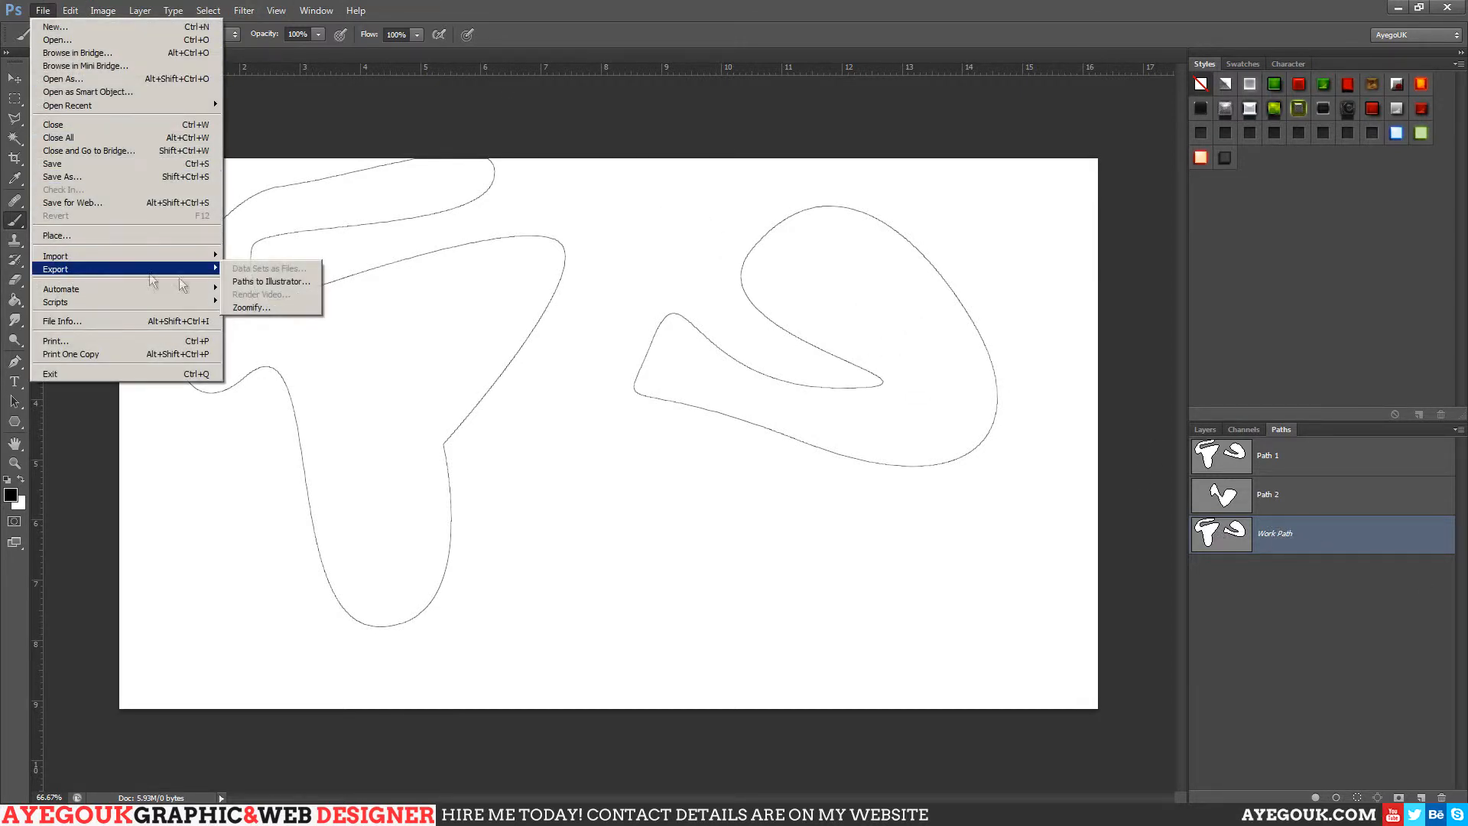
pyautogui.click(257, 282)
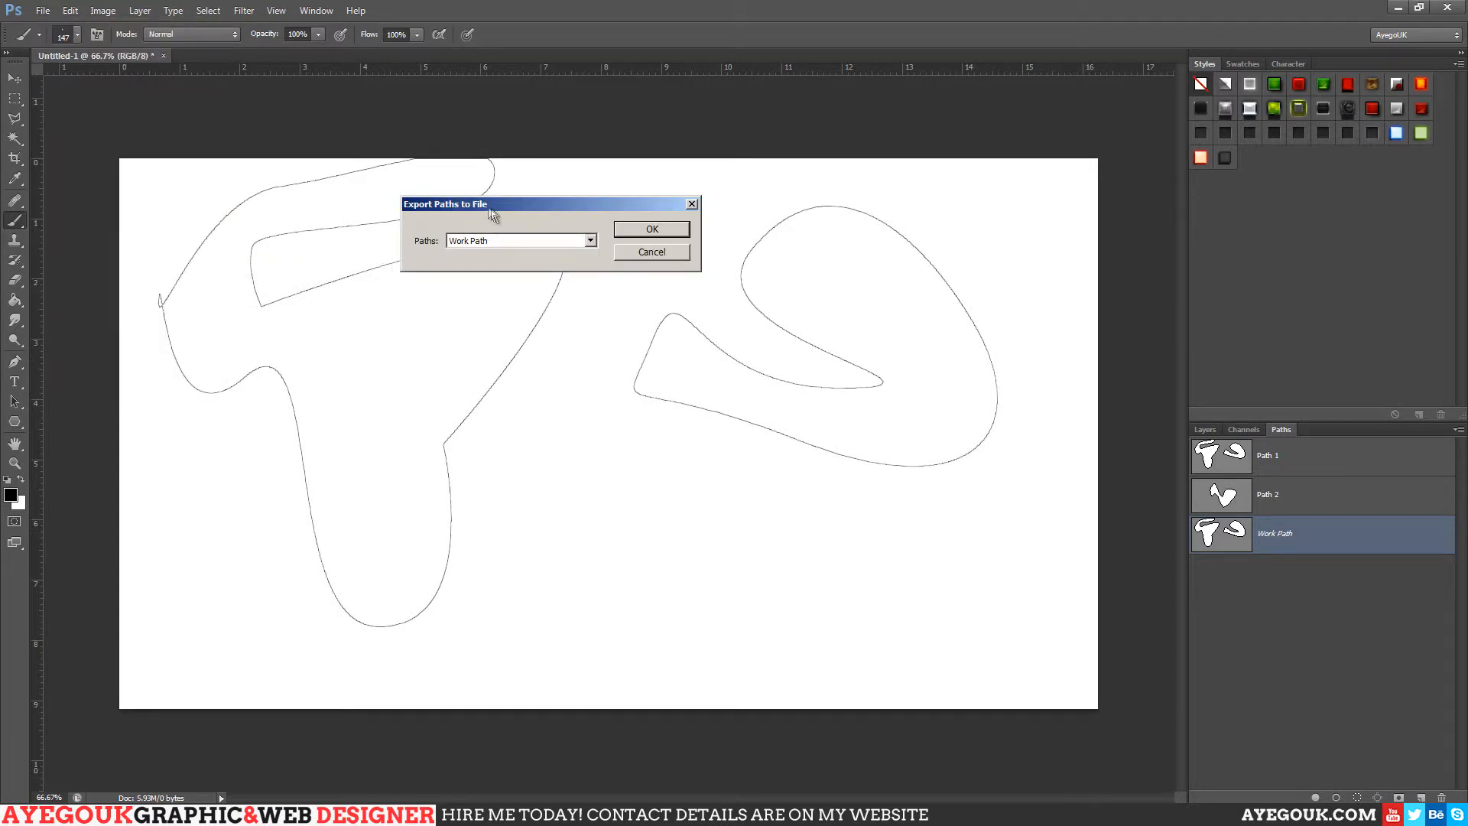
pyautogui.moveTo(490, 215); pyautogui.dragTo(558, 497)
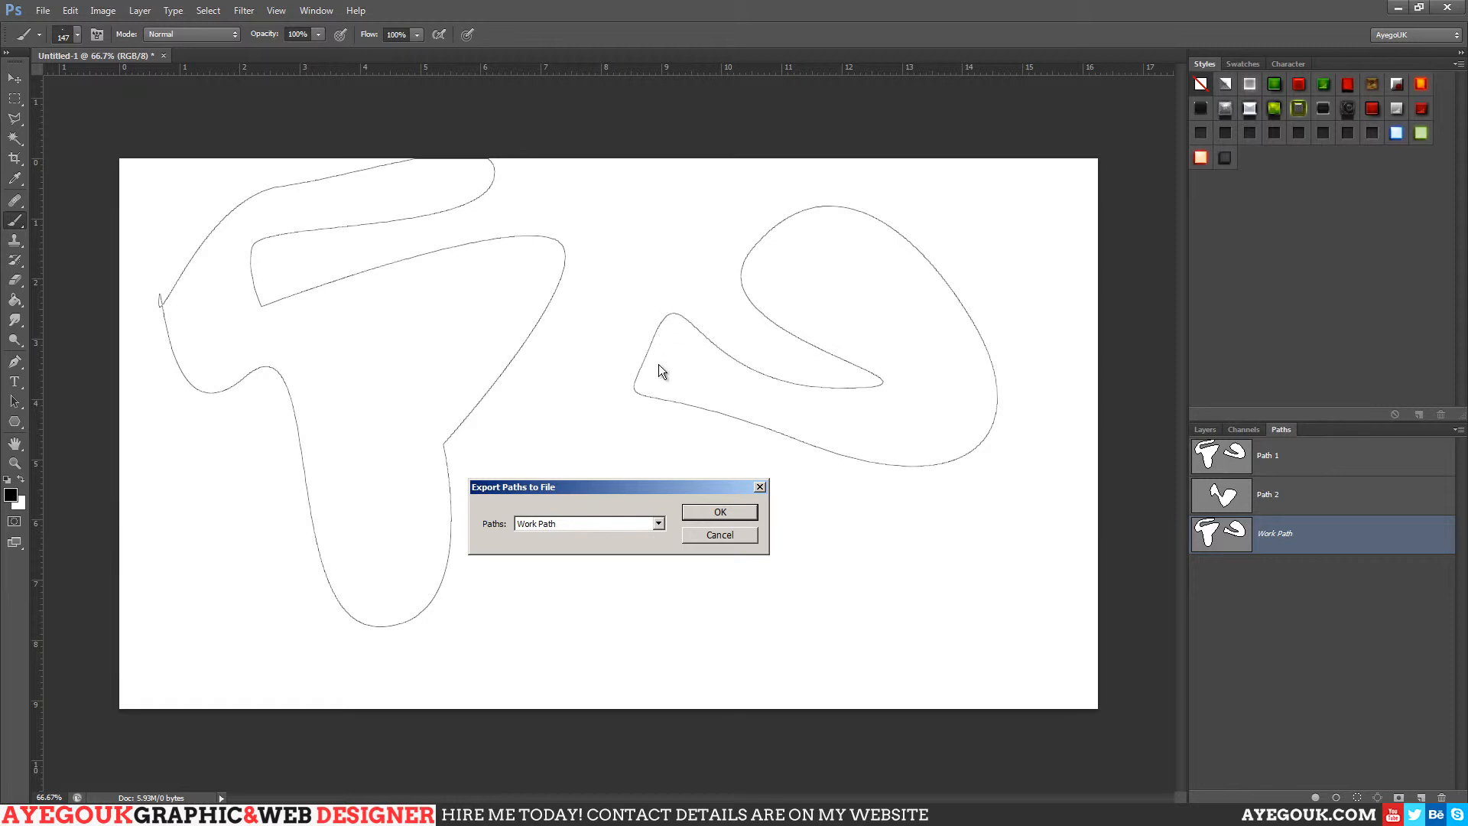
pyautogui.click(717, 535)
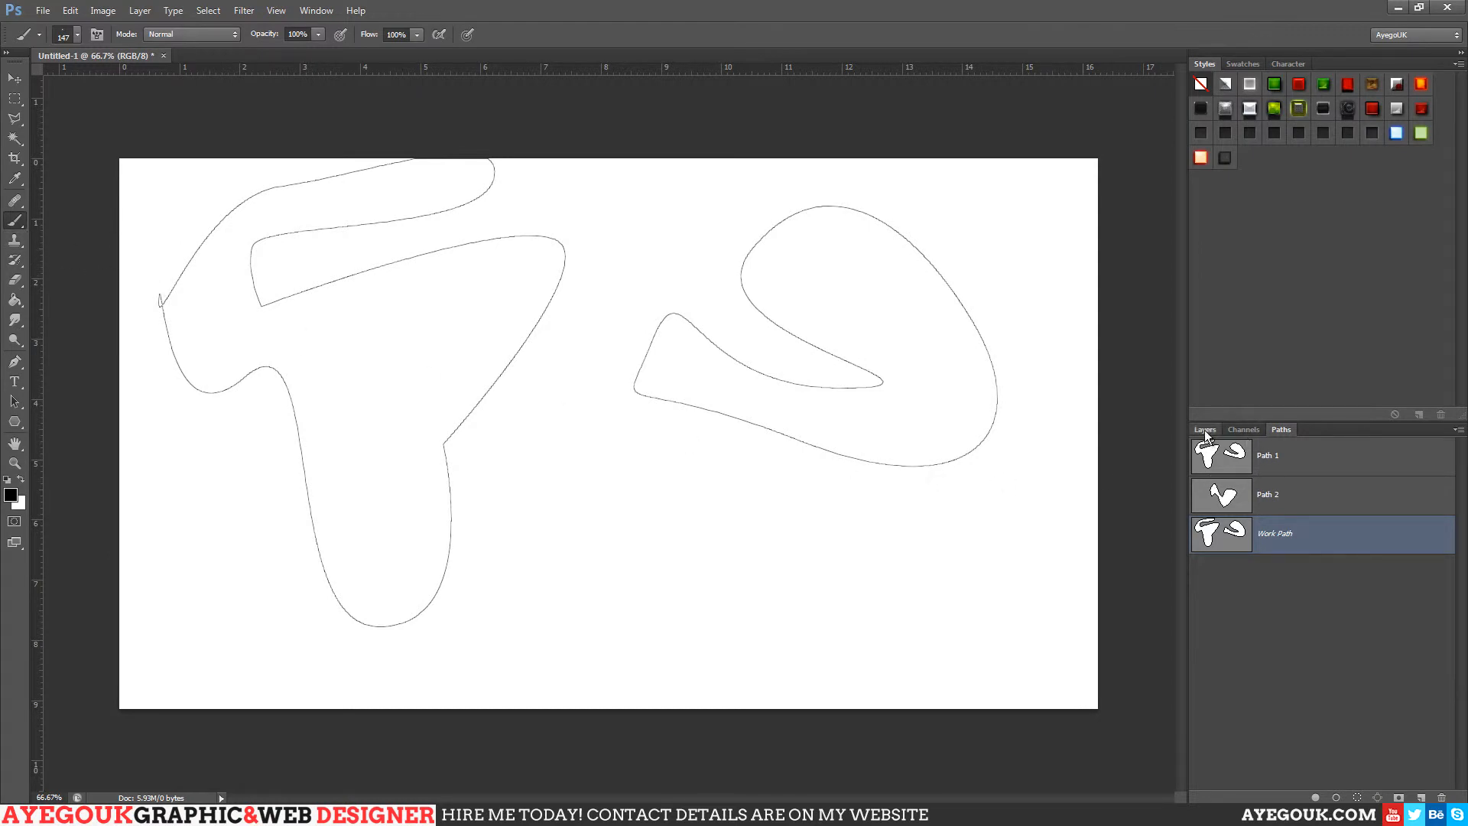
pyautogui.click(1205, 430)
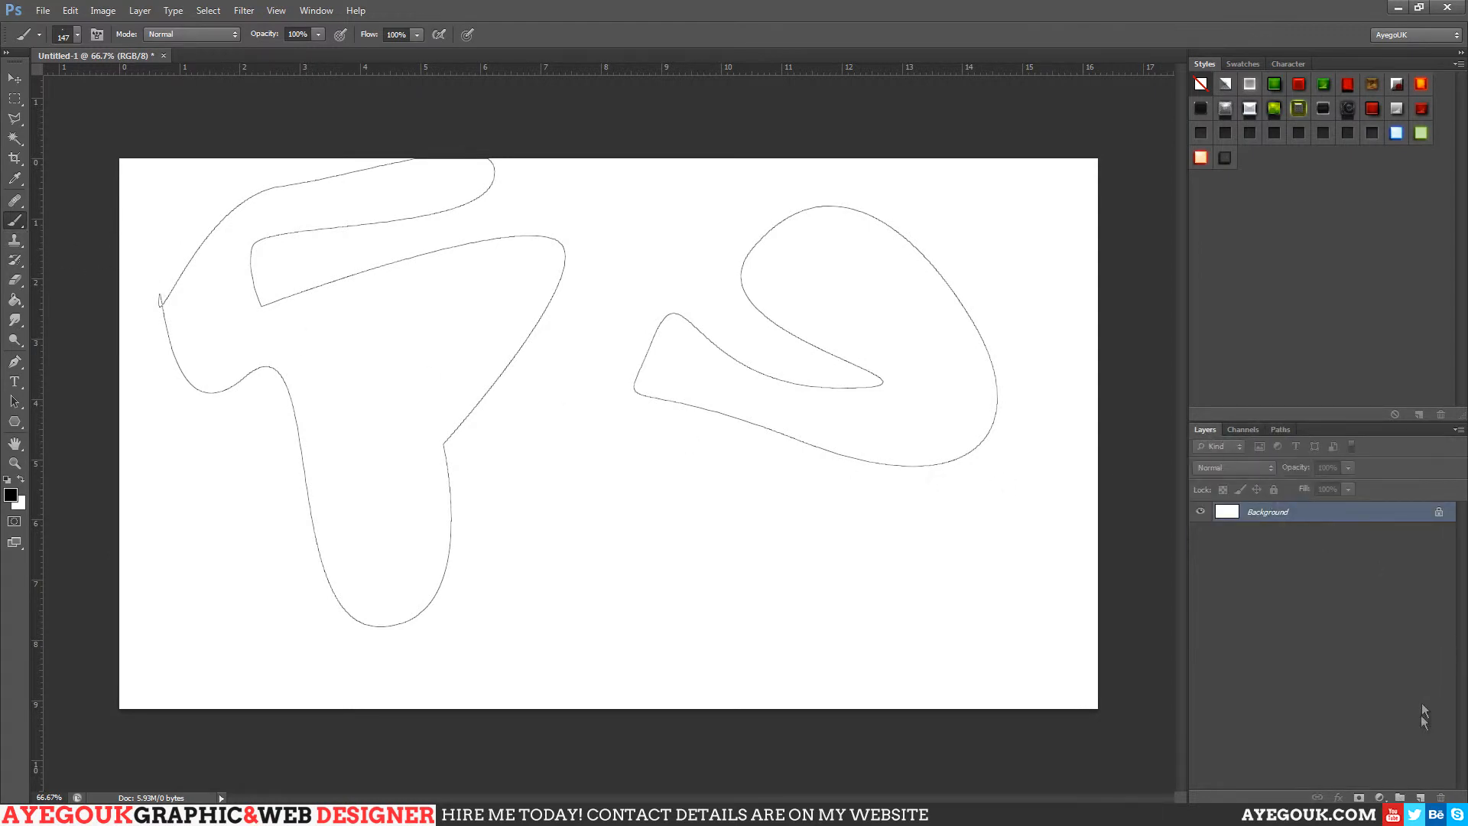
# Add a new layer above the Background and fill it with black
pyautogui.click(1421, 797)
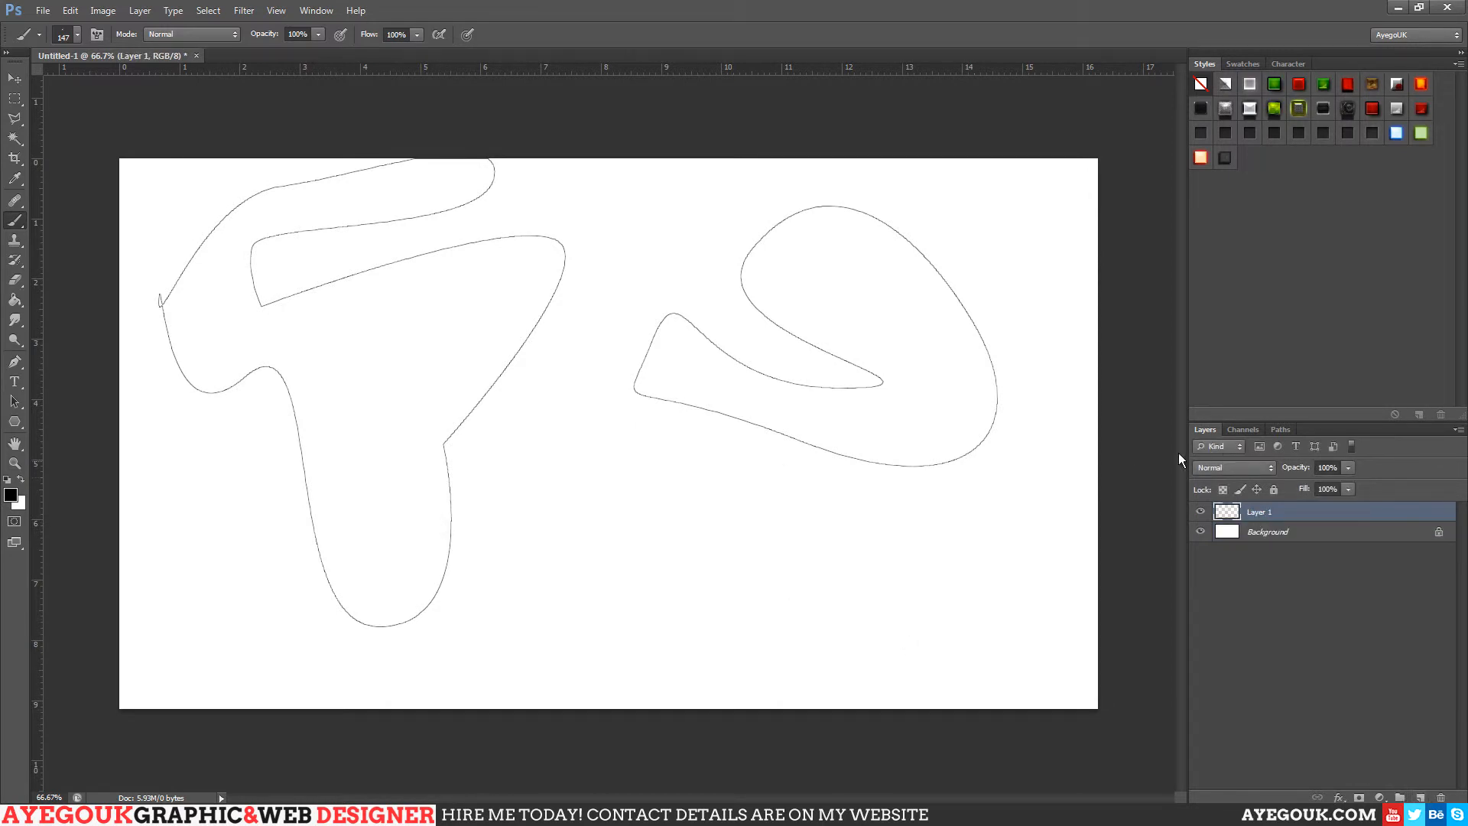
pyautogui.hotkey('ctrl', 'BackSpace')
pyautogui.hotkey('ctrl', 'i')
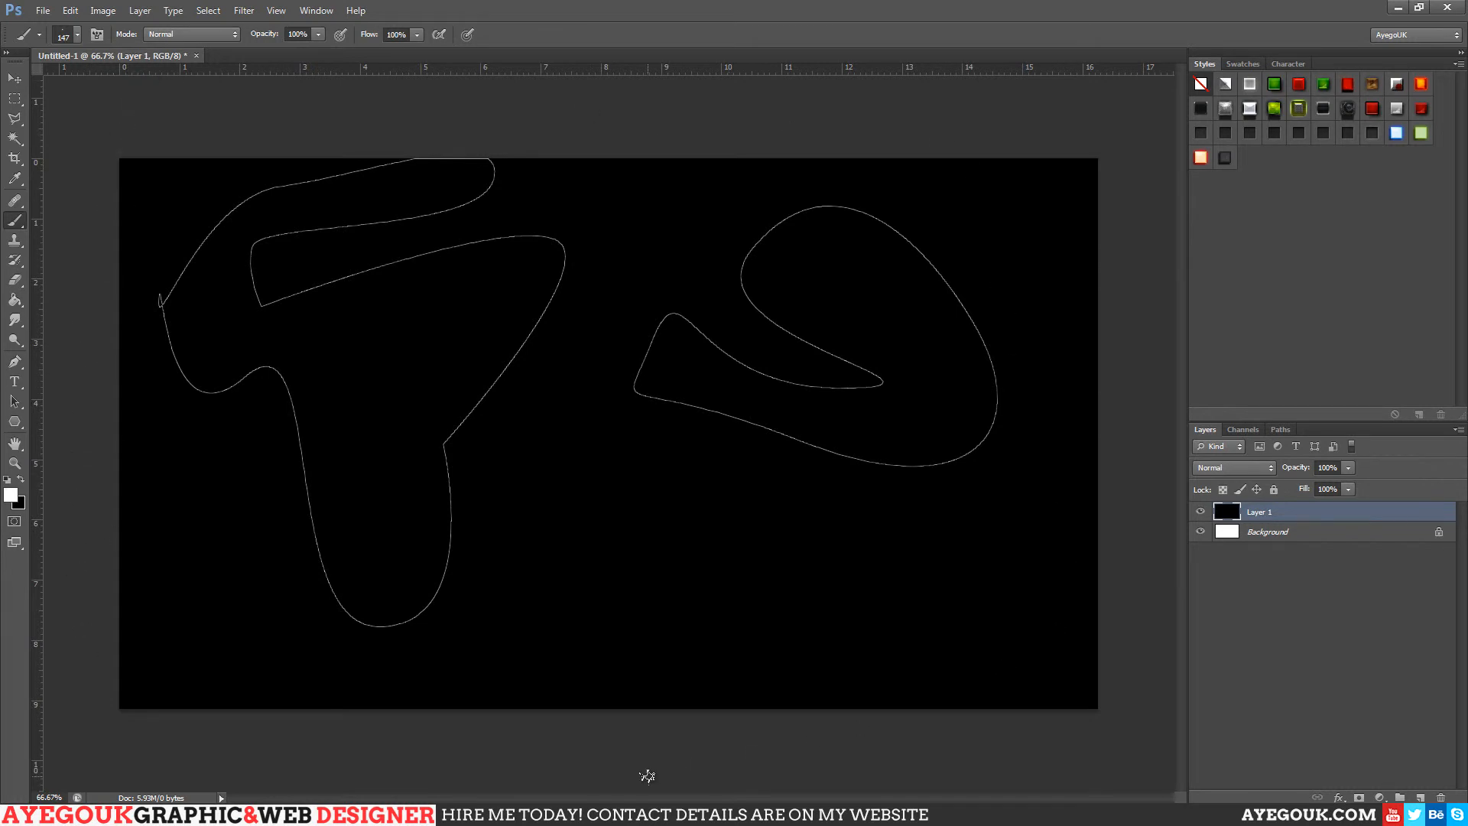
pyautogui.hotkey('ctrl', 't')
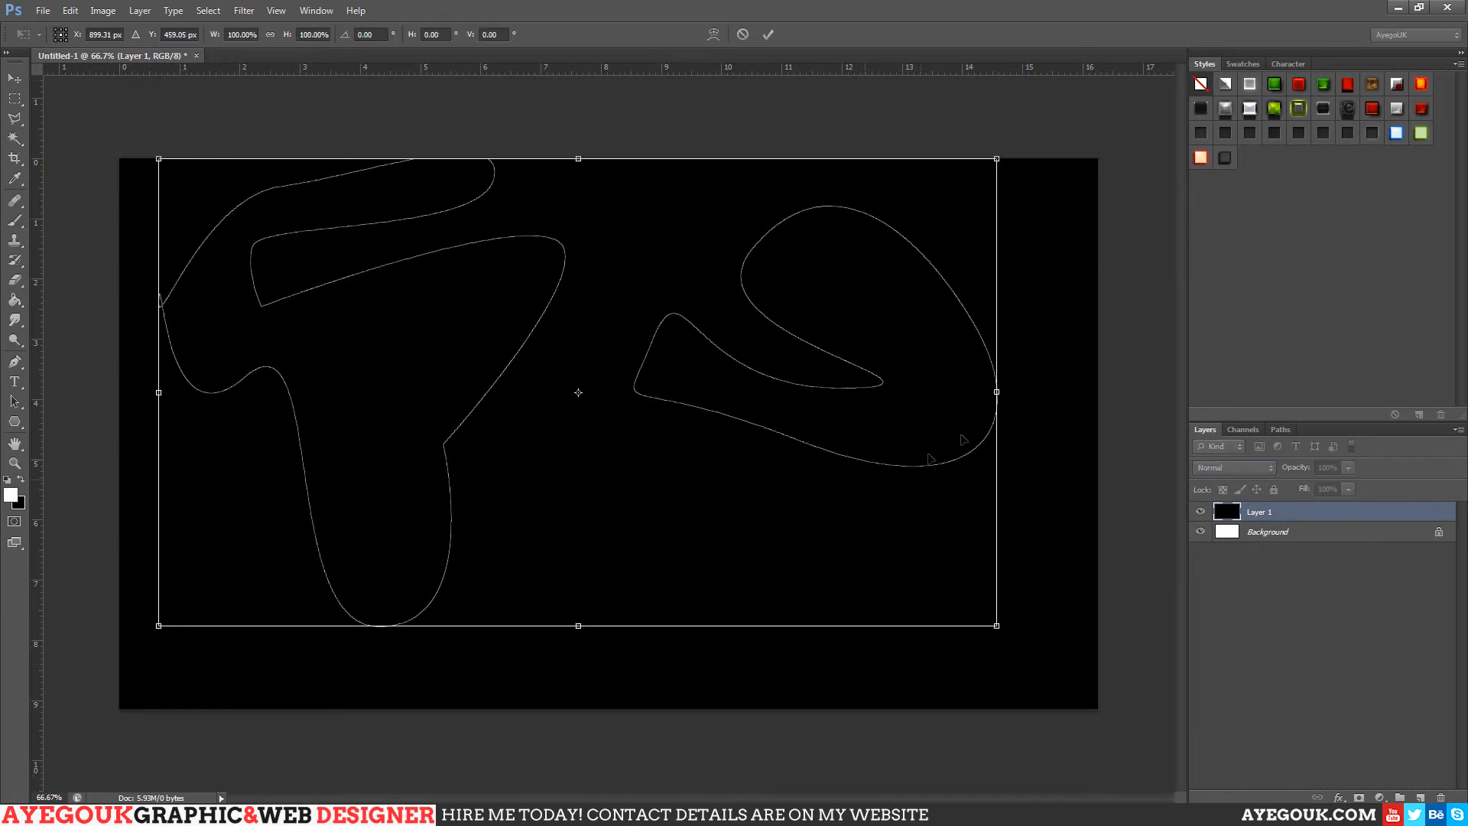
pyautogui.press('Escape')
pyautogui.click(15, 98)
pyautogui.moveTo(880, 273); pyautogui.dragTo(1168, 442)
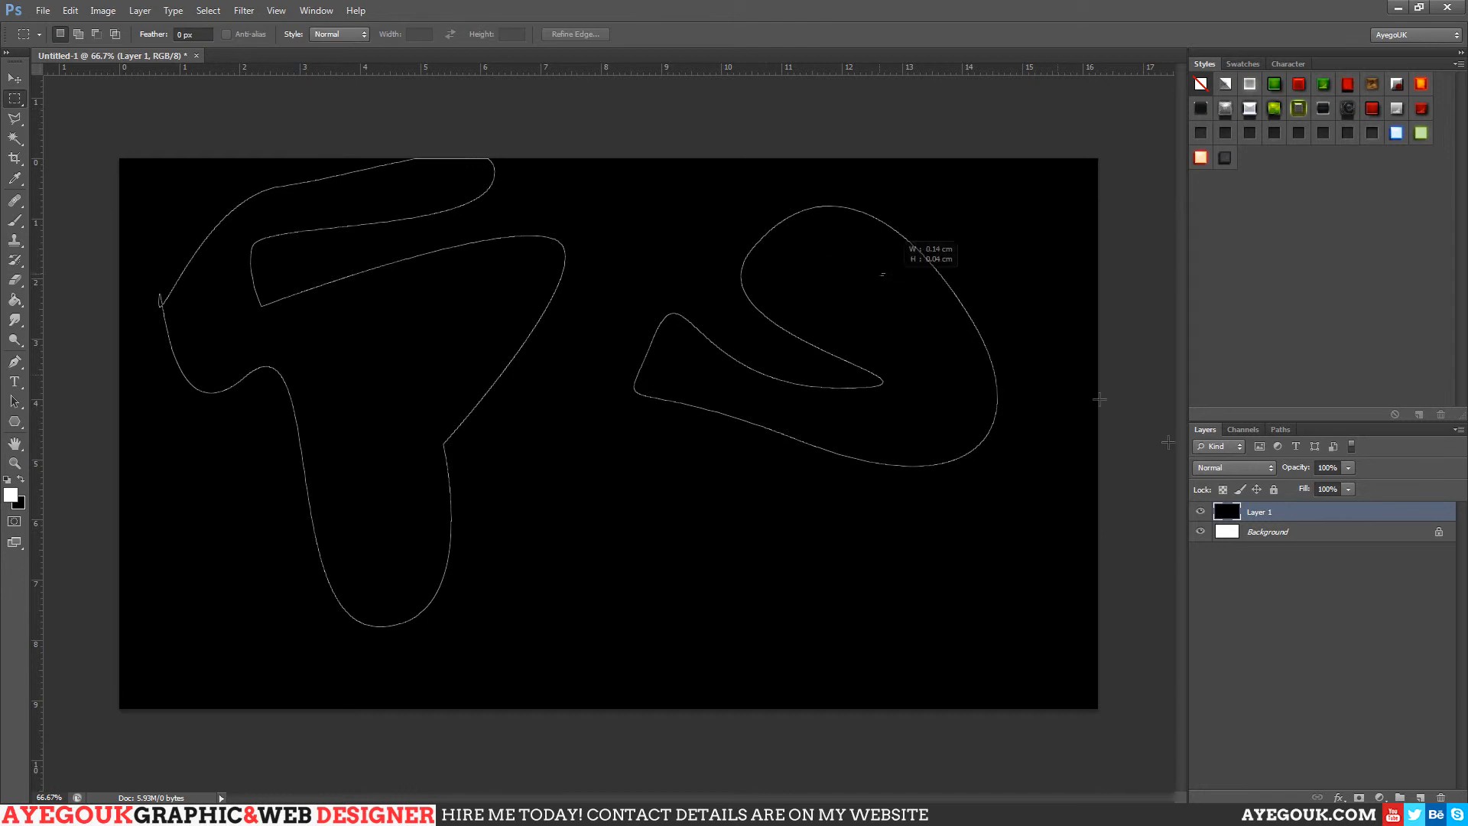
# Delete the Work Path and Path 1, keeping only Path 2
pyautogui.click(1284, 430)
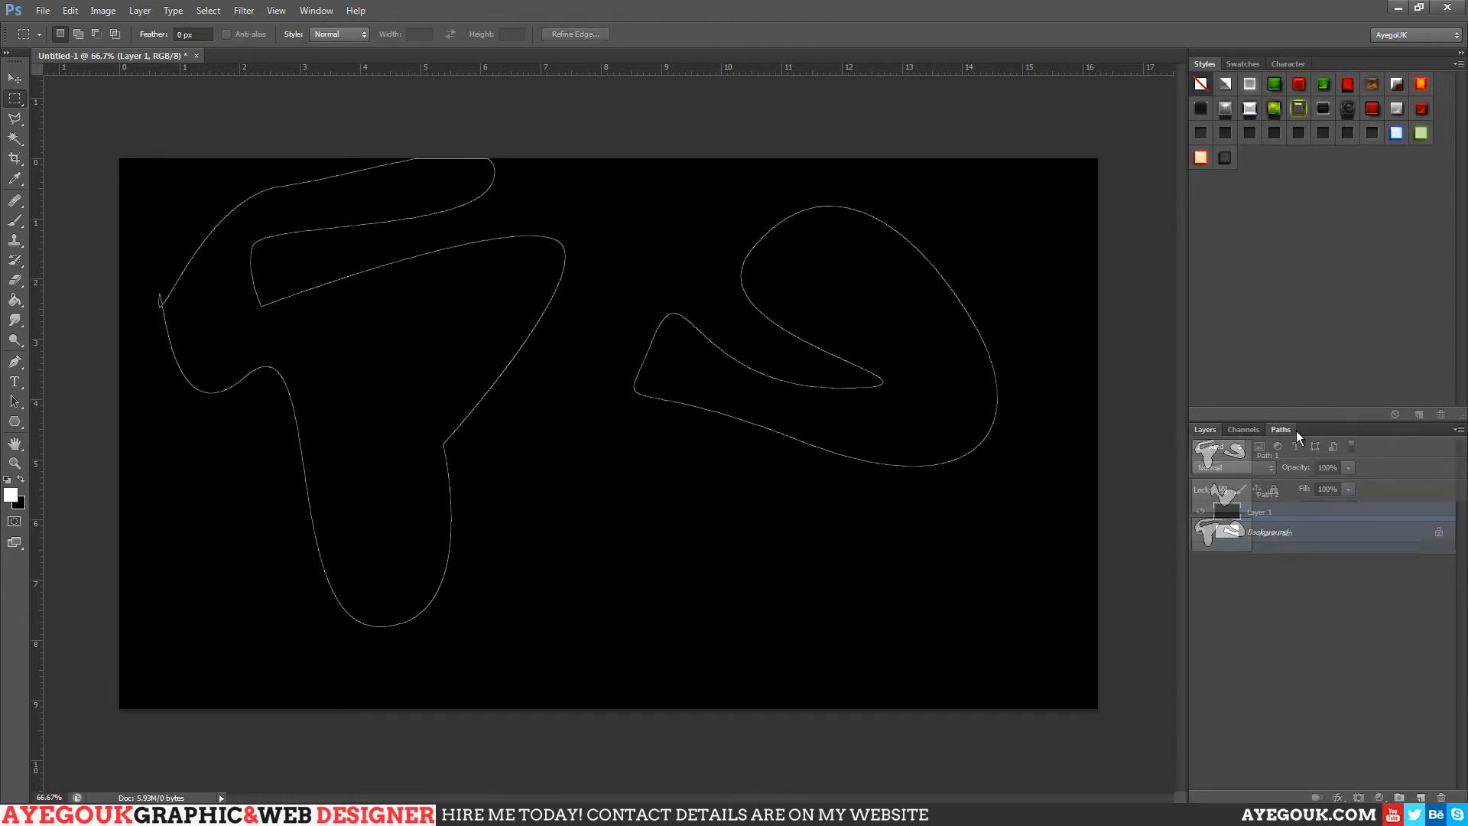
pyautogui.click(1312, 455)
pyautogui.click(1285, 552)
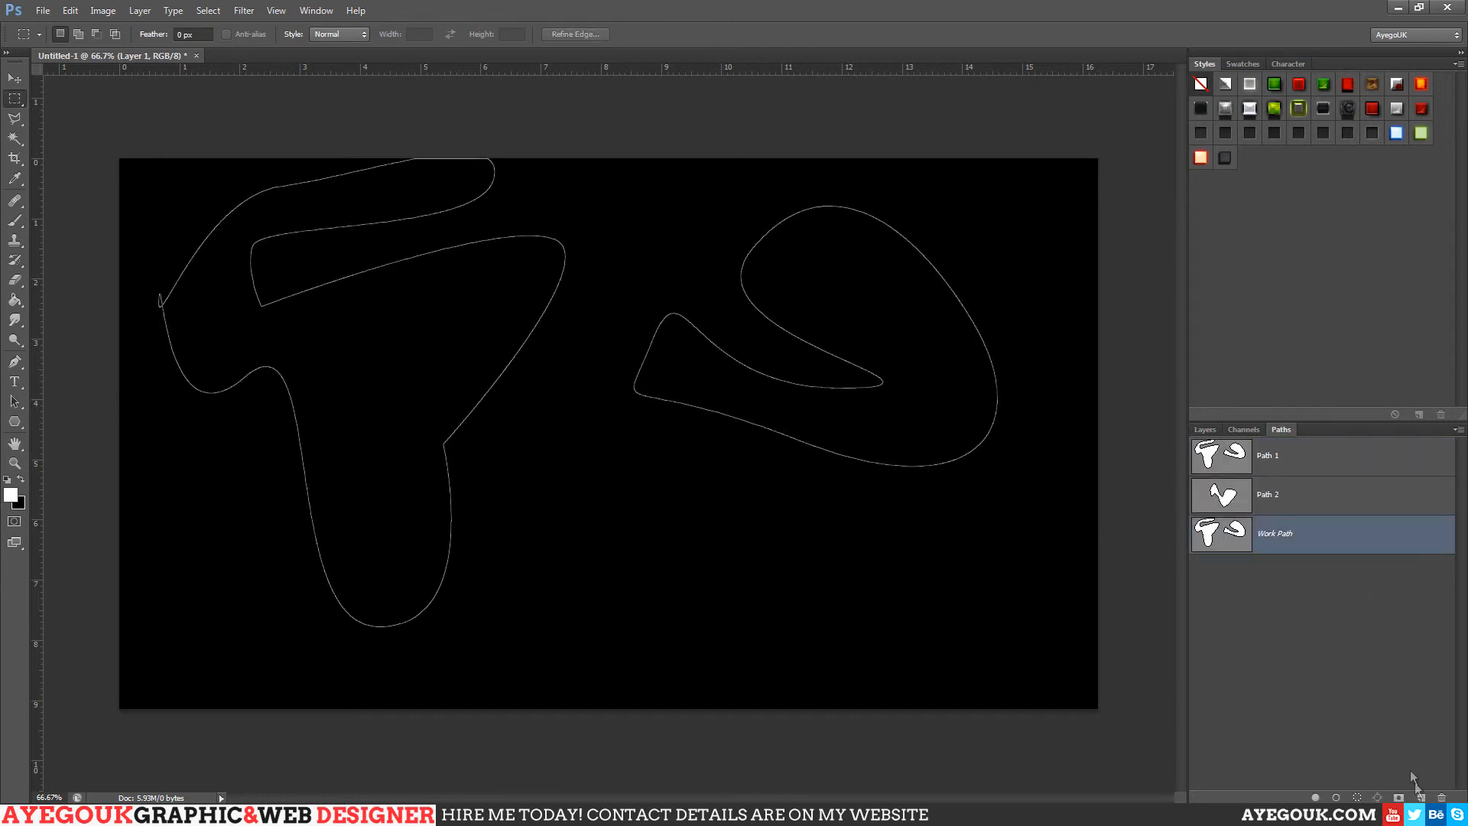
pyautogui.click(1442, 797)
pyautogui.click(685, 308)
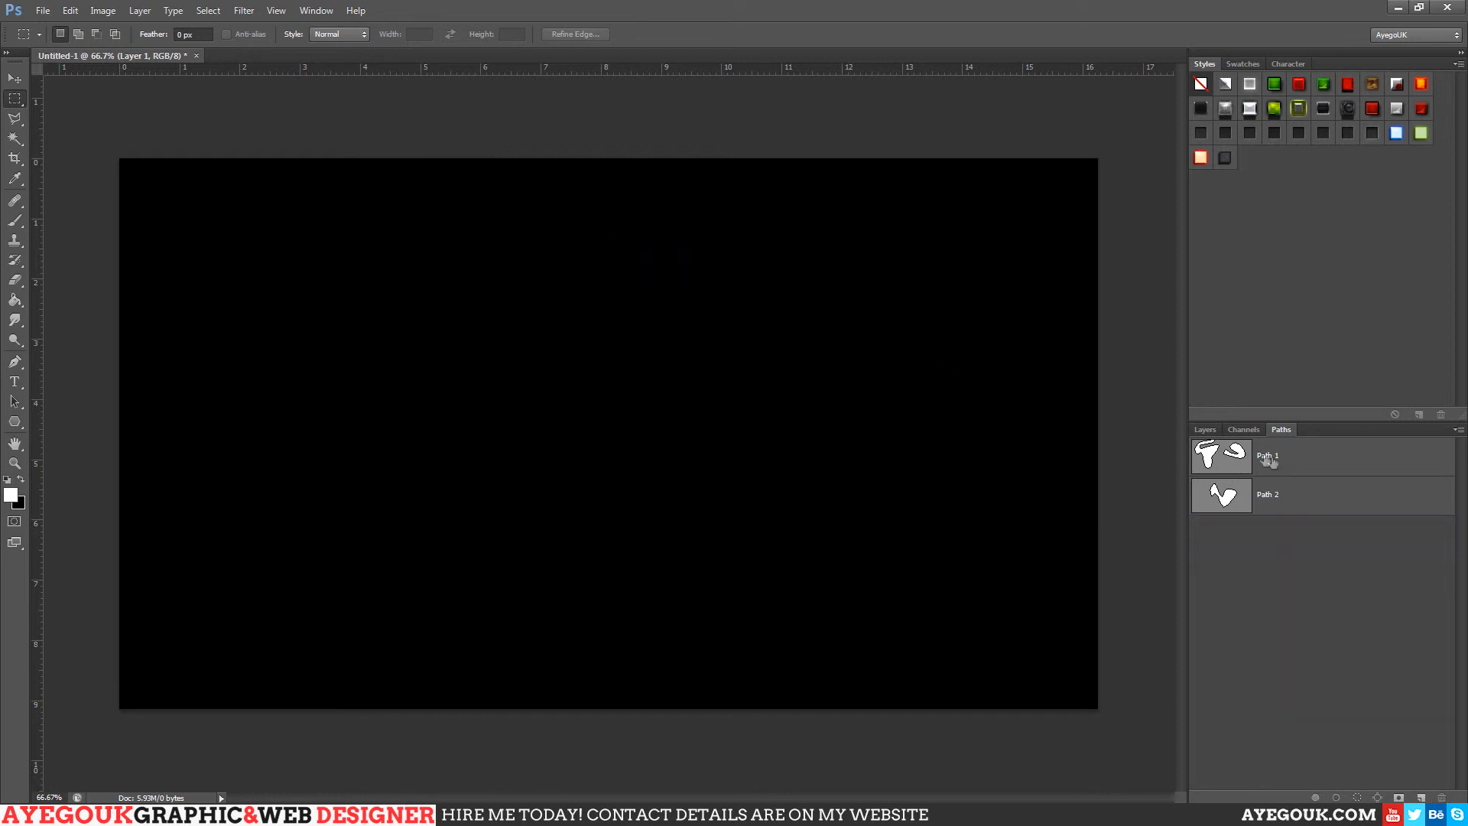
pyautogui.click(1222, 458)
pyautogui.click(1442, 798)
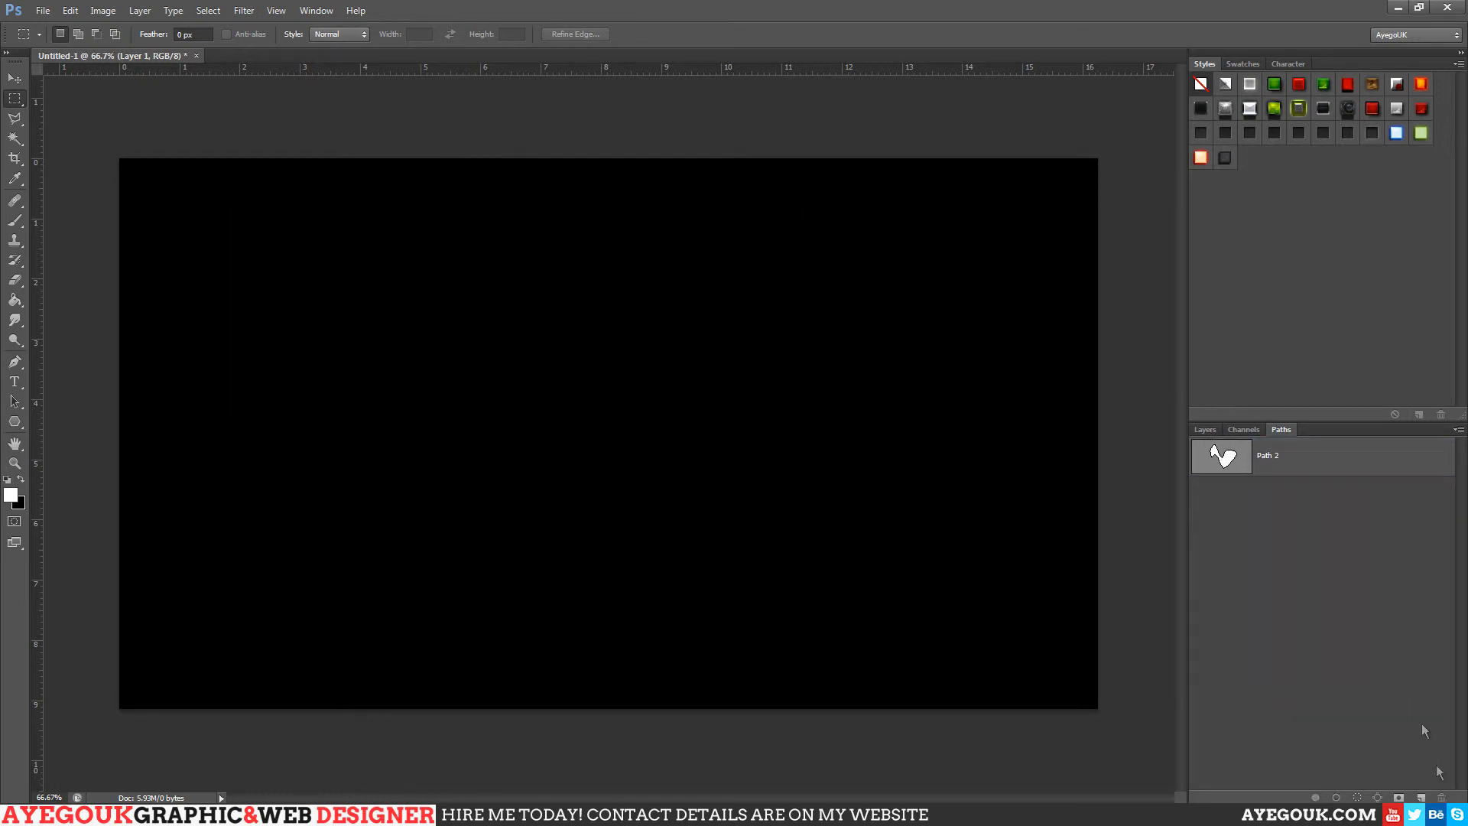
# Place a horizontal and a vertical guide through the centre of Layer 1, using its Free Transform centre point as reference, without transforming the layer
pyautogui.click(1205, 430)
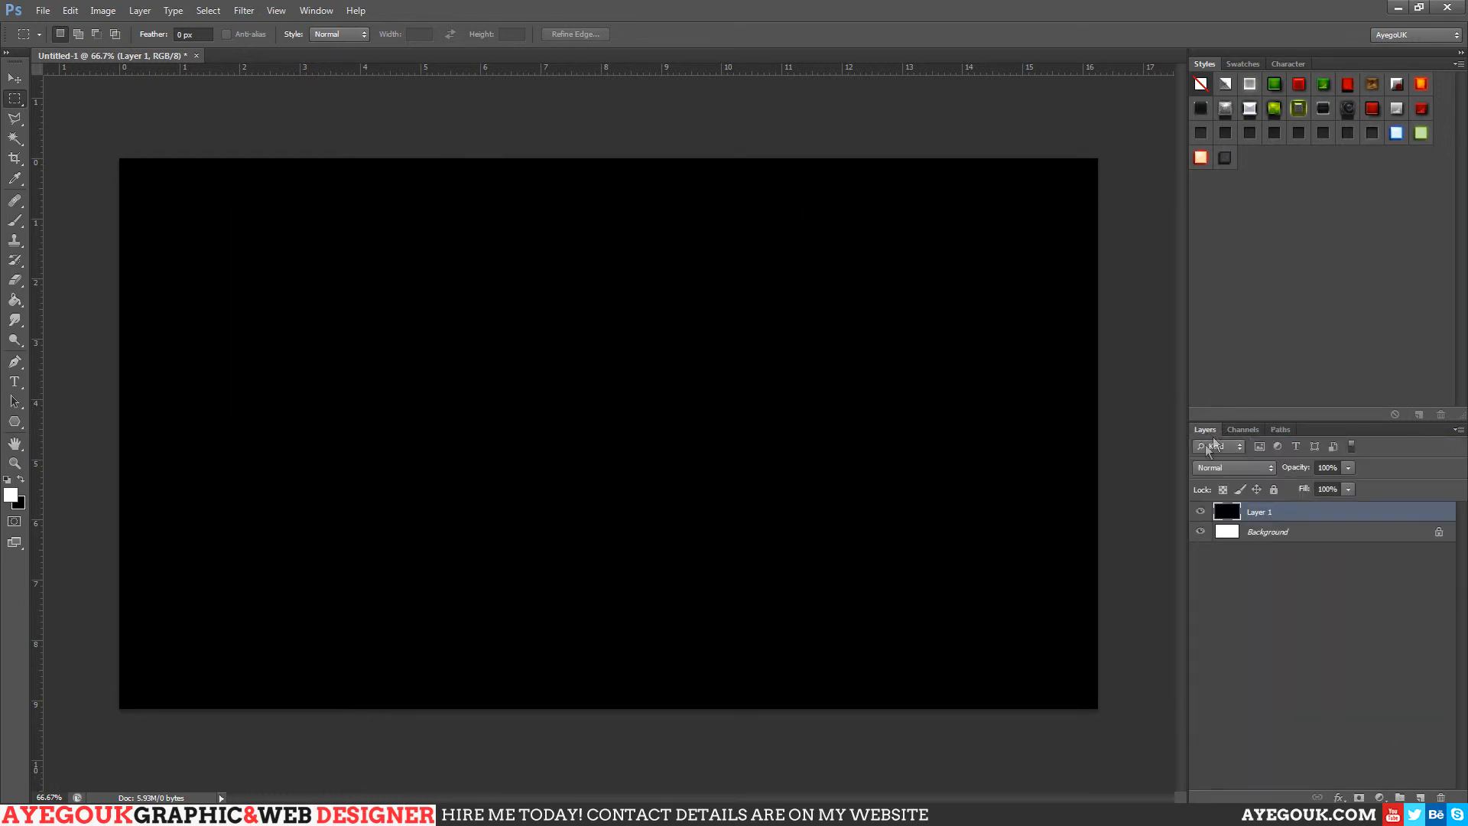
pyautogui.click(1291, 532)
pyautogui.click(1289, 514)
pyautogui.hotkey('ctrl', 't')
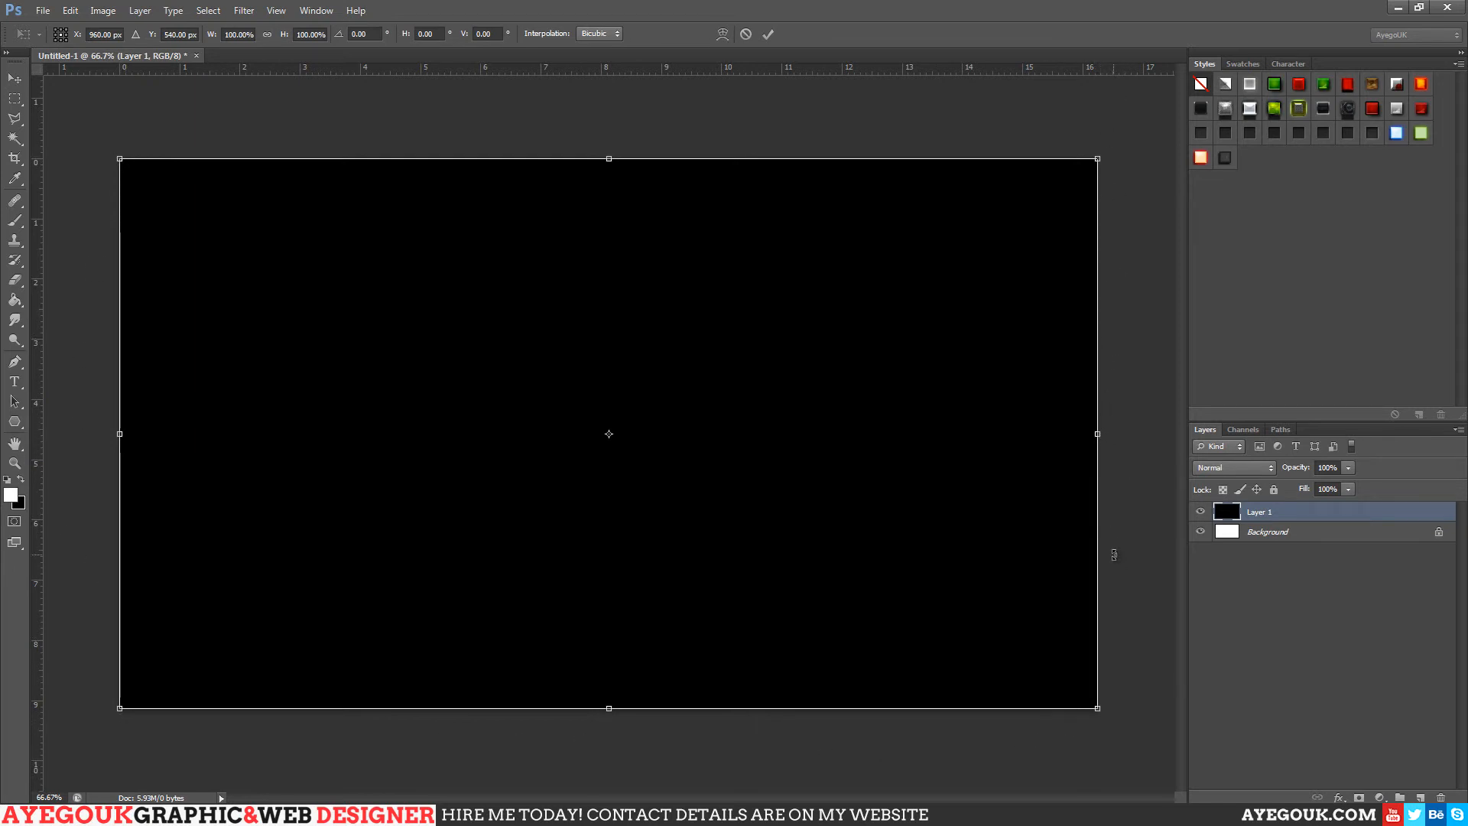
pyautogui.moveTo(579, 67); pyautogui.dragTo(609, 434)
pyautogui.moveTo(30, 329); pyautogui.dragTo(605, 348)
pyautogui.moveTo(43, 134); pyautogui.dragTo(610, 195)
pyautogui.hotkey('ctrl', ';')
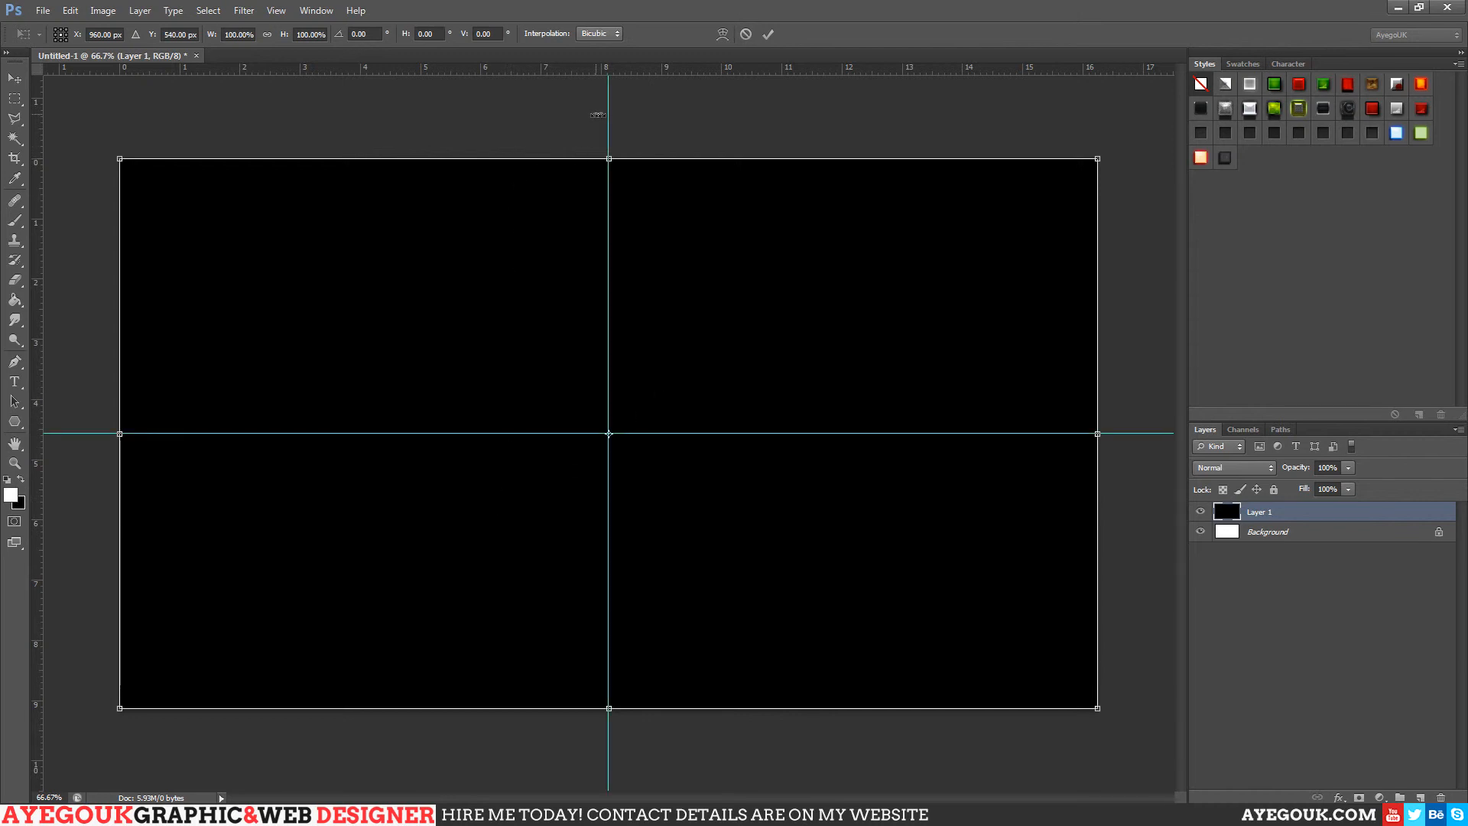
pyautogui.click(15, 97)
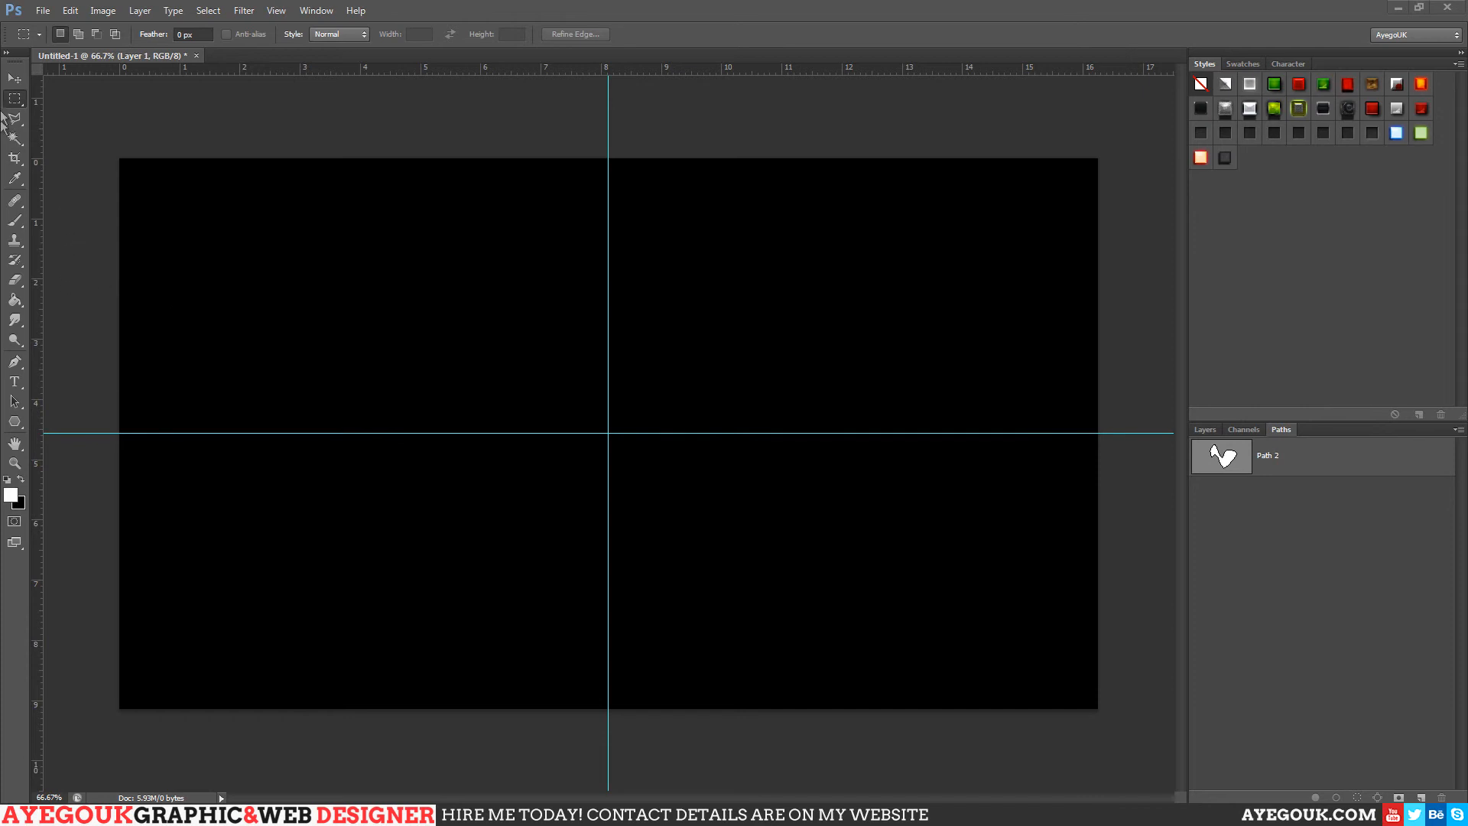
# Draw a straight pen path from the upper-right quadrant to the guides' intersection, adding a third point above it on the vertical guide
pyautogui.click(15, 362)
pyautogui.click(895, 261)
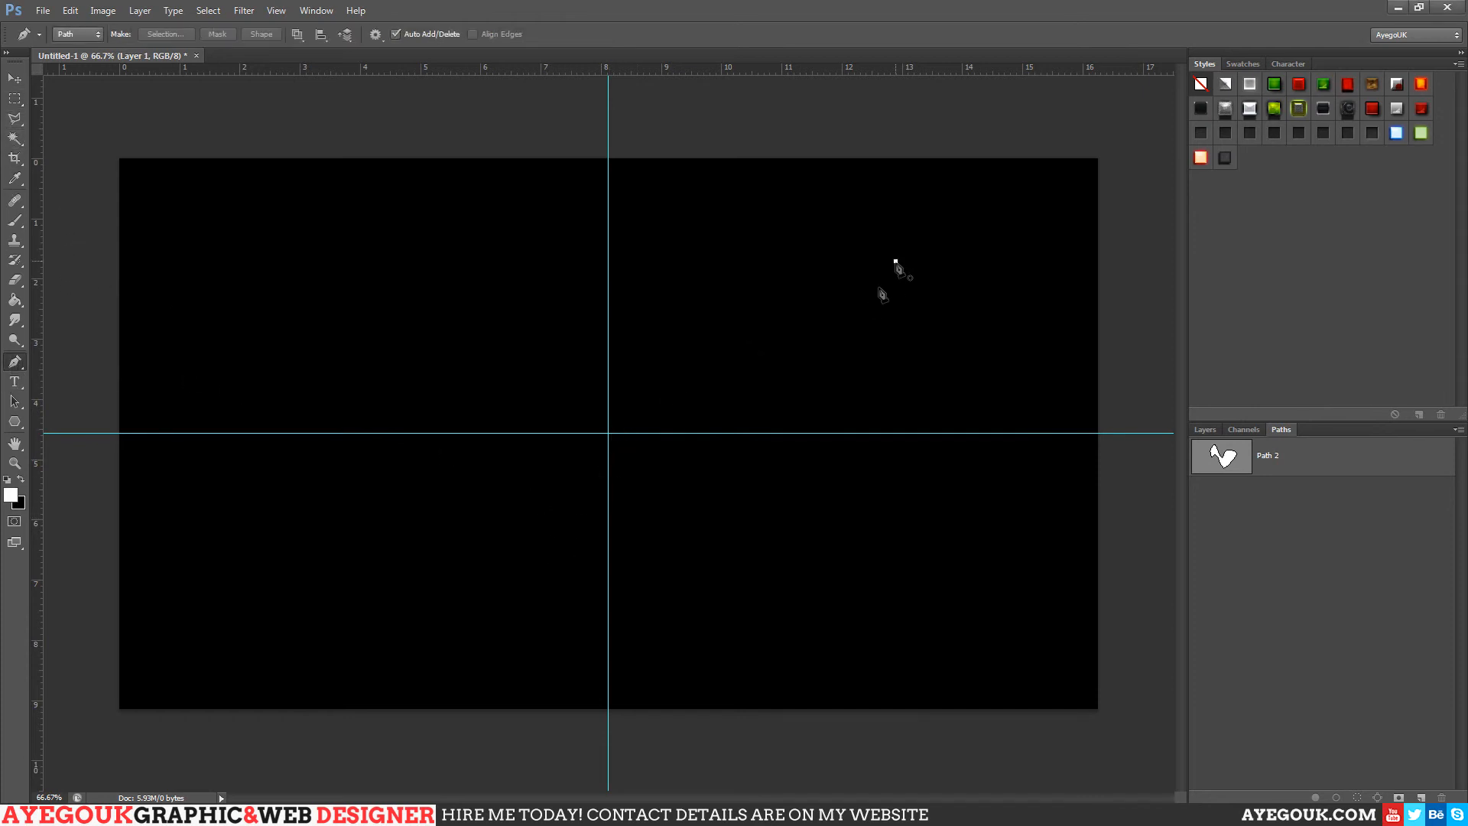
pyautogui.click(609, 434)
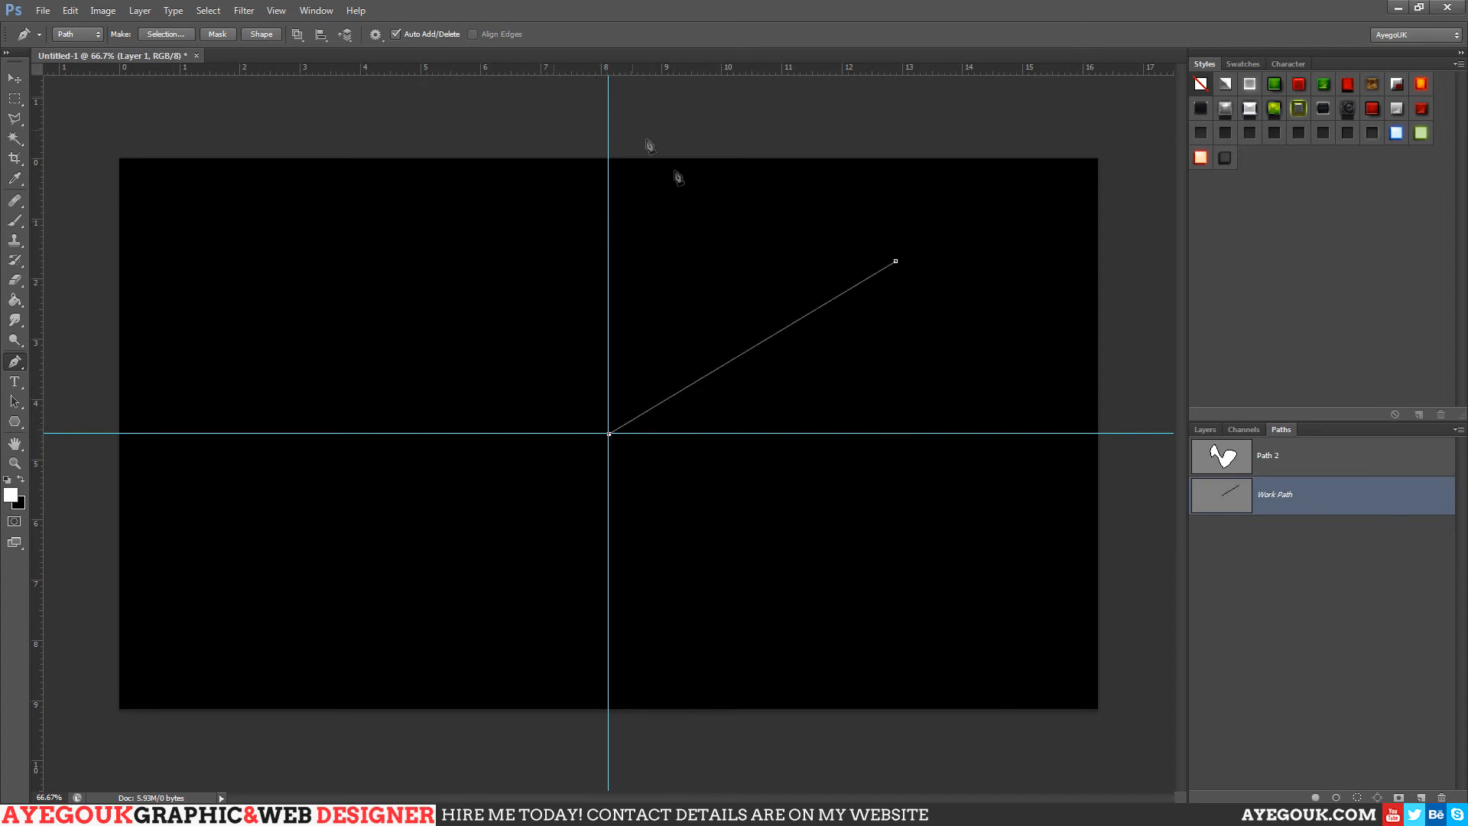
pyautogui.click(609, 228)
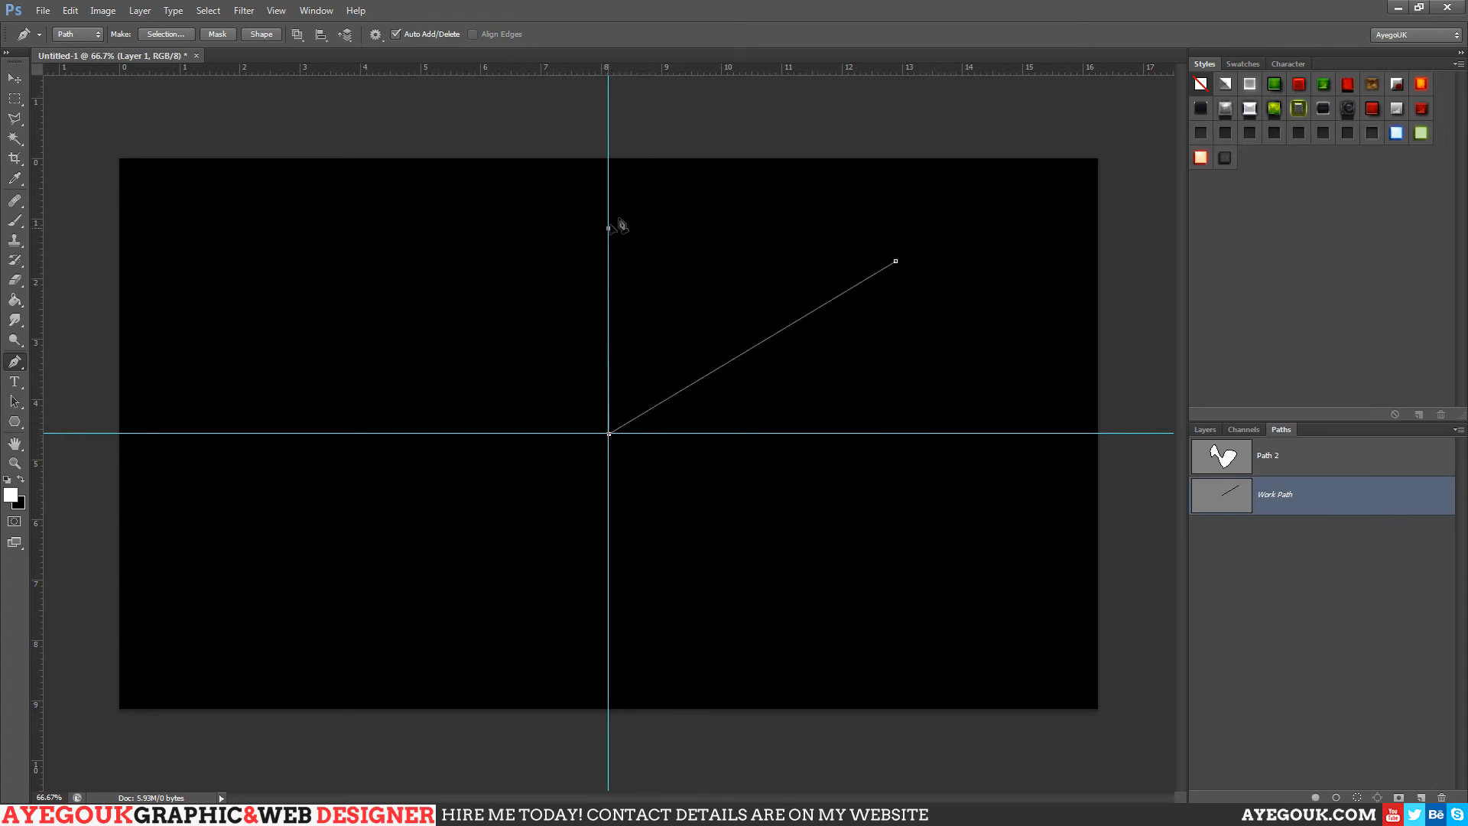
# Turn on snapping to guides
pyautogui.click(289, 13)
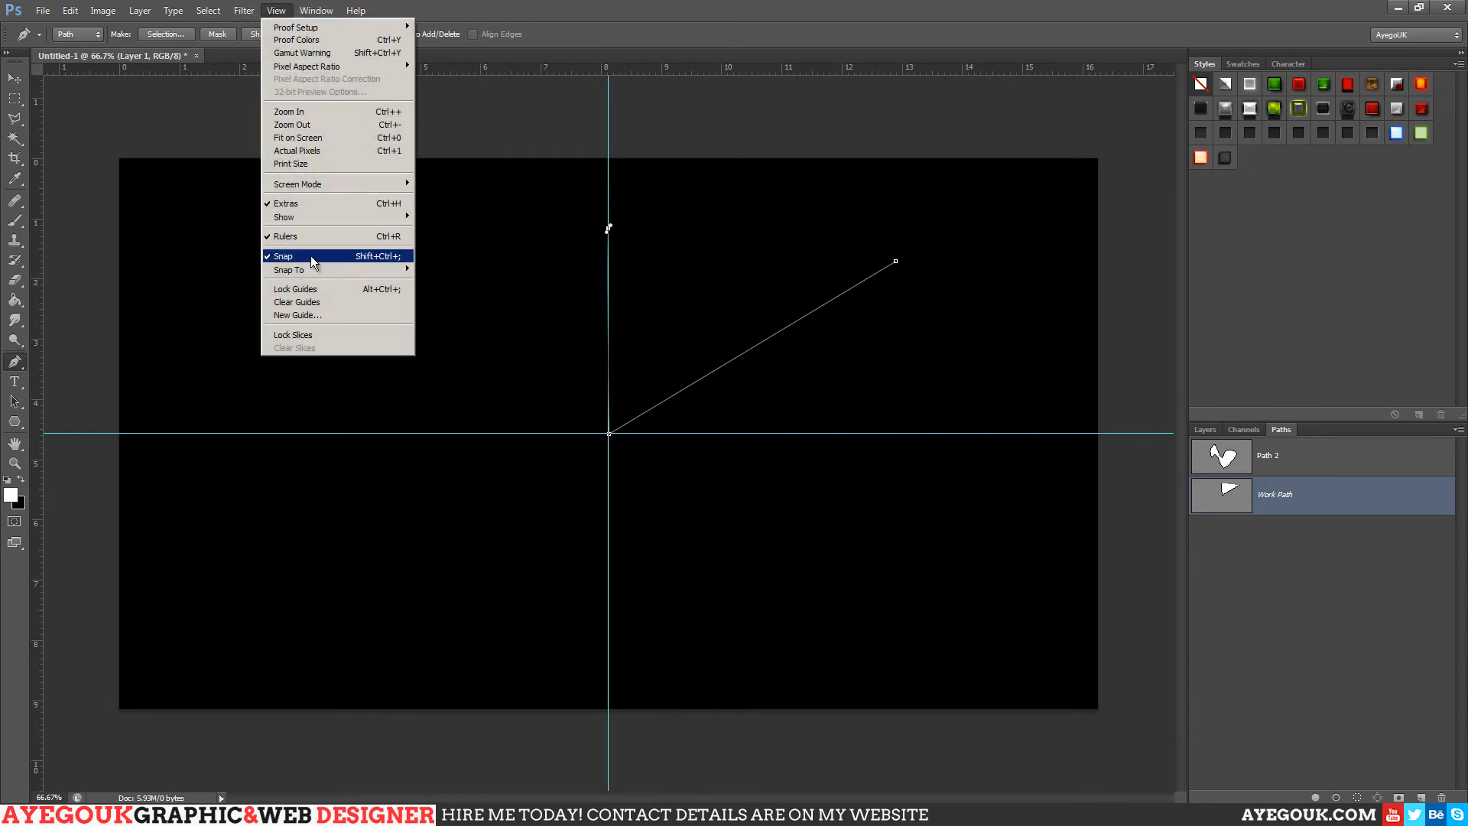
pyautogui.moveTo(313, 268)
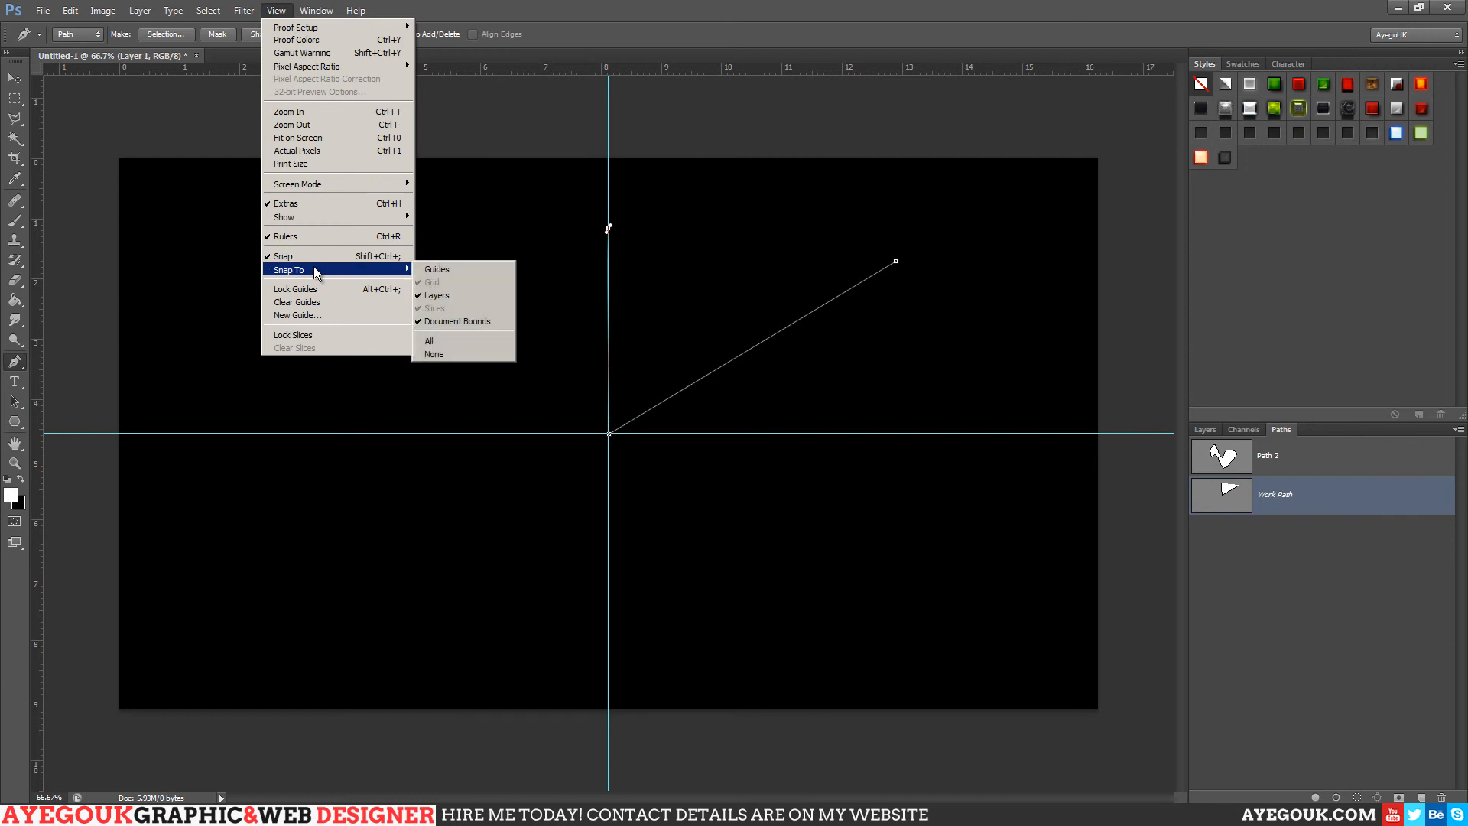
pyautogui.click(455, 268)
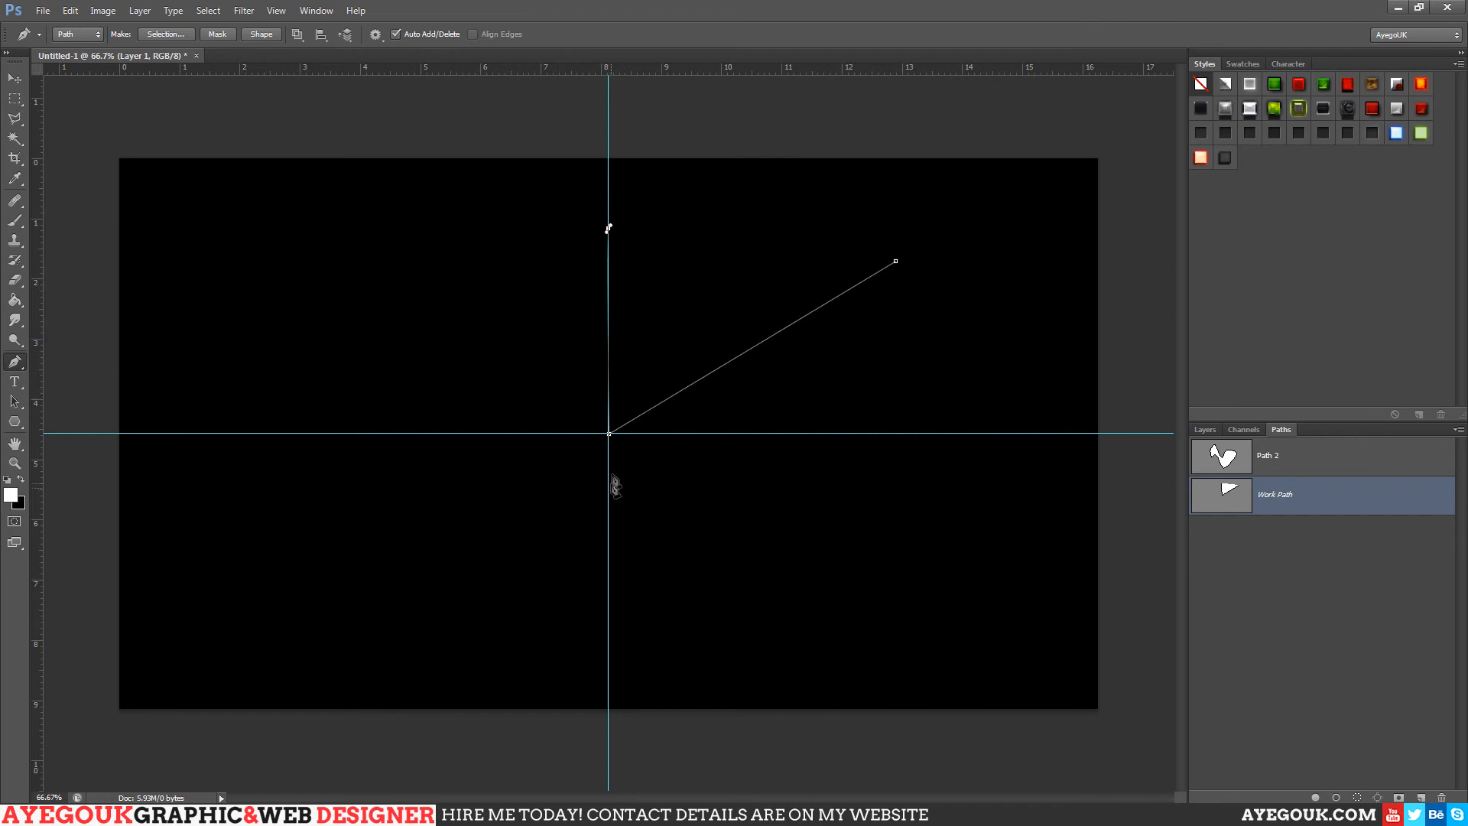
# Undo the last pen points and continue the path from the guides' intersection to a point on the horizontal guide in the right half
pyautogui.hotkey('ctrl', 'z')
pyautogui.hotkey('ctrl', 'z')
pyautogui.hotkey('ctrl', 'alt', 'z')
pyautogui.hotkey('ctrl', 'alt', 'z')
pyautogui.click(609, 434)
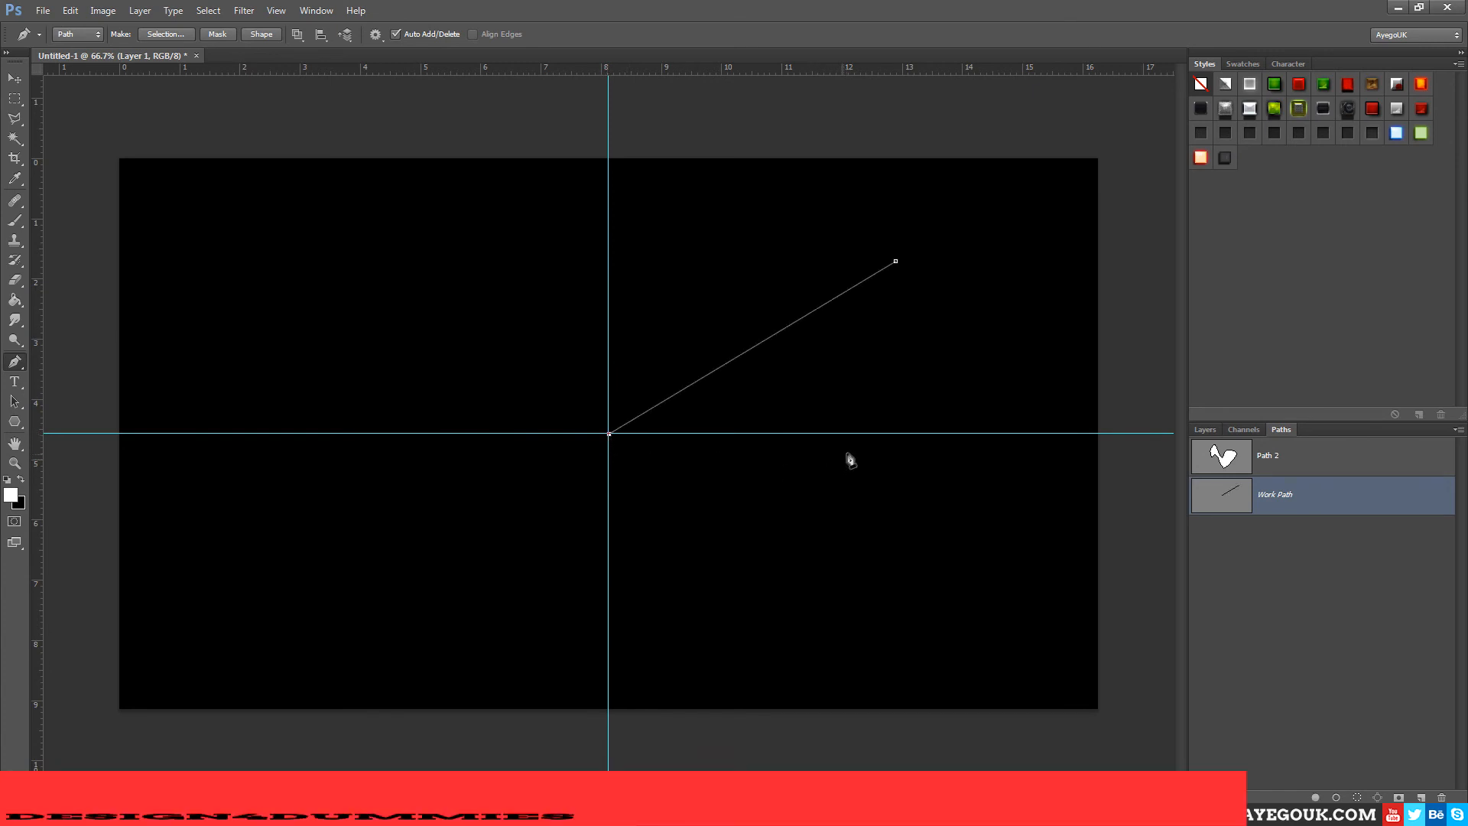
pyautogui.click(849, 433)
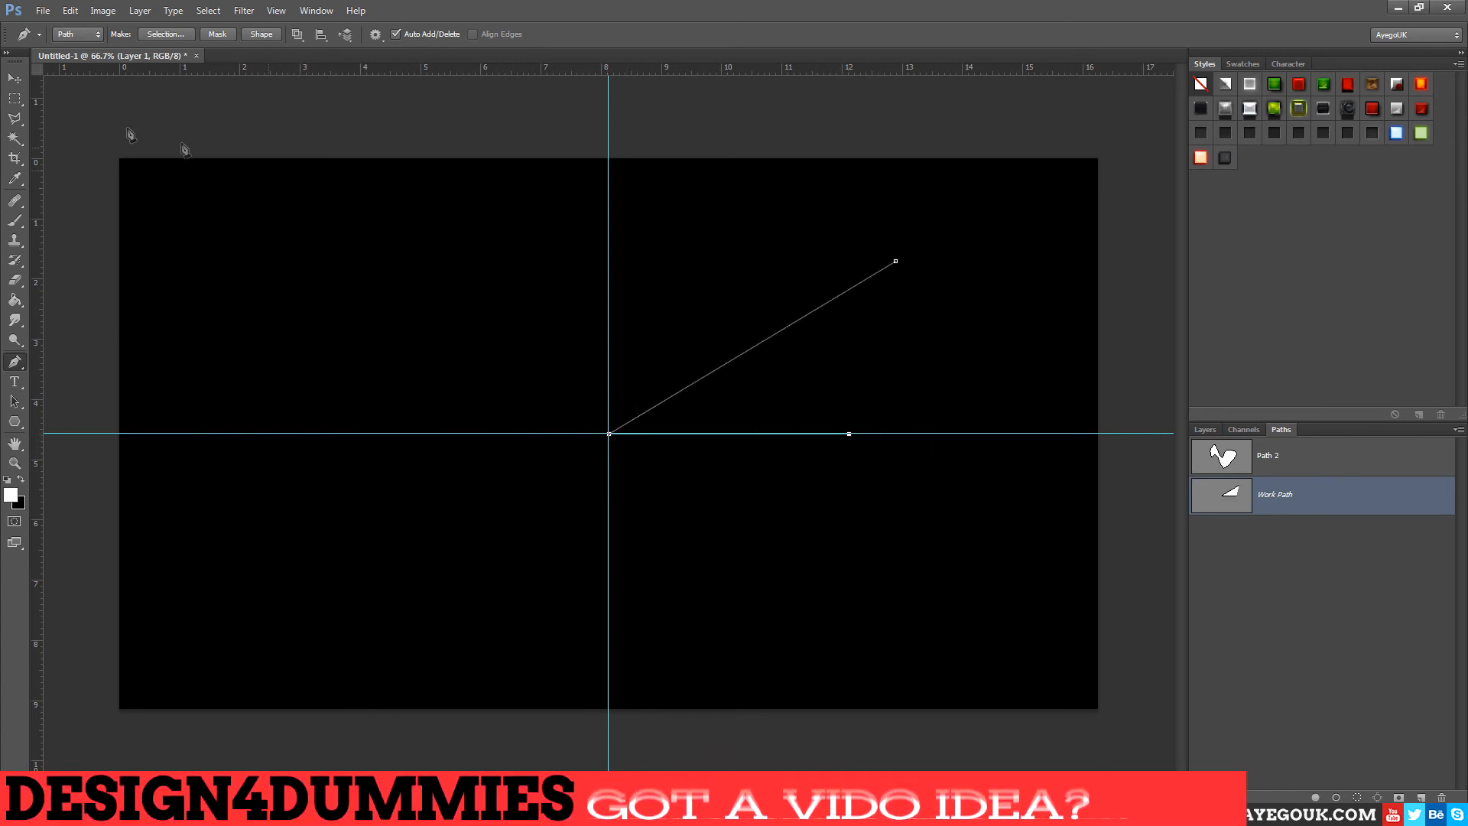
# Test guide snapping by drawing a rectangular marquee in the upper-left quadrant down to the horizontal guide
pyautogui.press('m')
pyautogui.moveTo(283, 195); pyautogui.dragTo(582, 433)
pyautogui.moveTo(534, 537); pyautogui.dragTo(537, 527)
# Toggle the Snap setting, draw a test marquee in the upper-left quadrant towards the horizontal guide, and deselect it
pyautogui.click(277, 10)
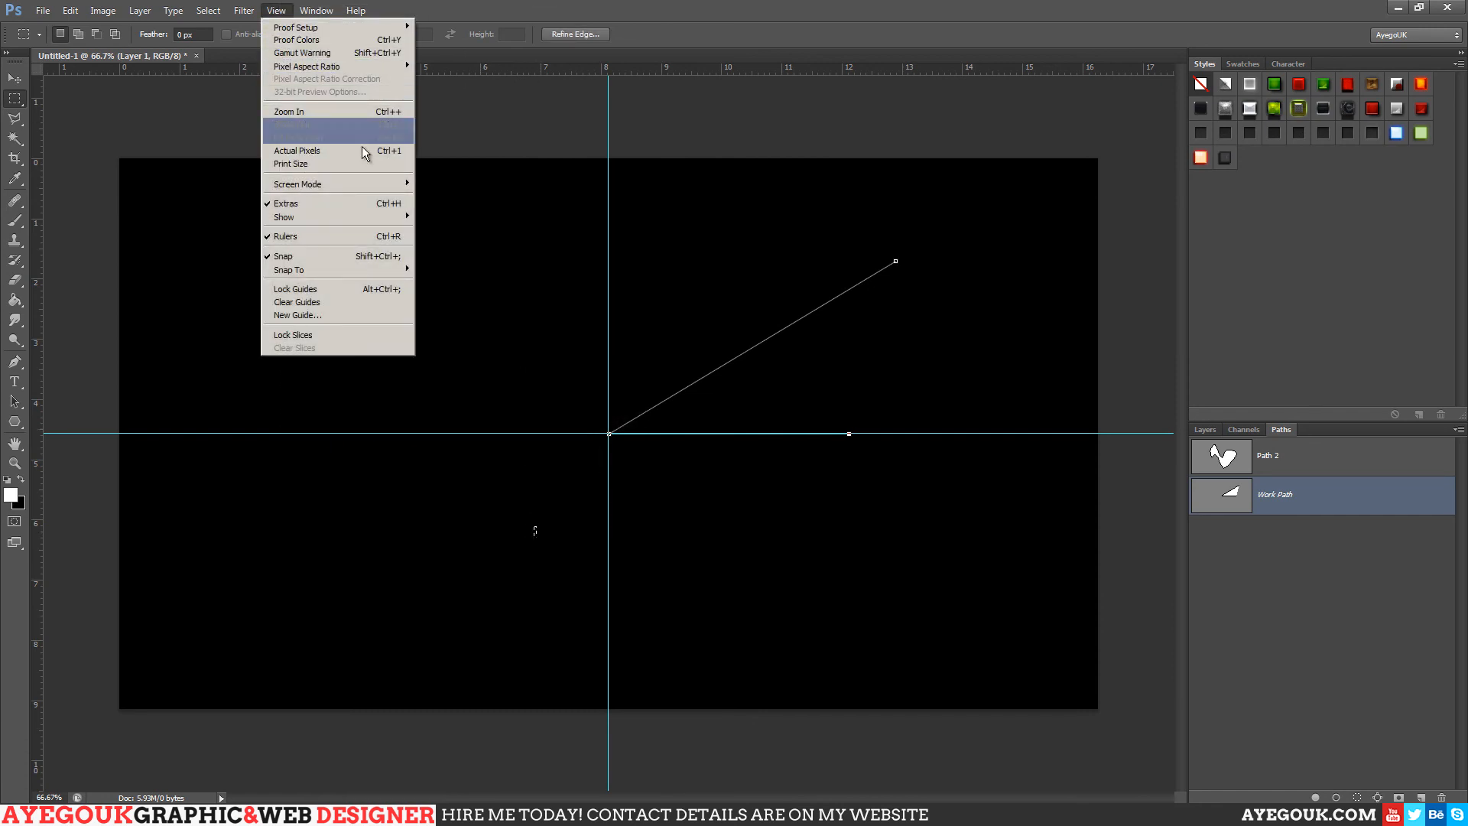
pyautogui.click(352, 254)
pyautogui.moveTo(263, 225); pyautogui.dragTo(283, 249)
pyautogui.moveTo(337, 305); pyautogui.dragTo(521, 433)
pyautogui.hotkey('ctrl', 'd')
pyautogui.scroll(4, 578, 528)
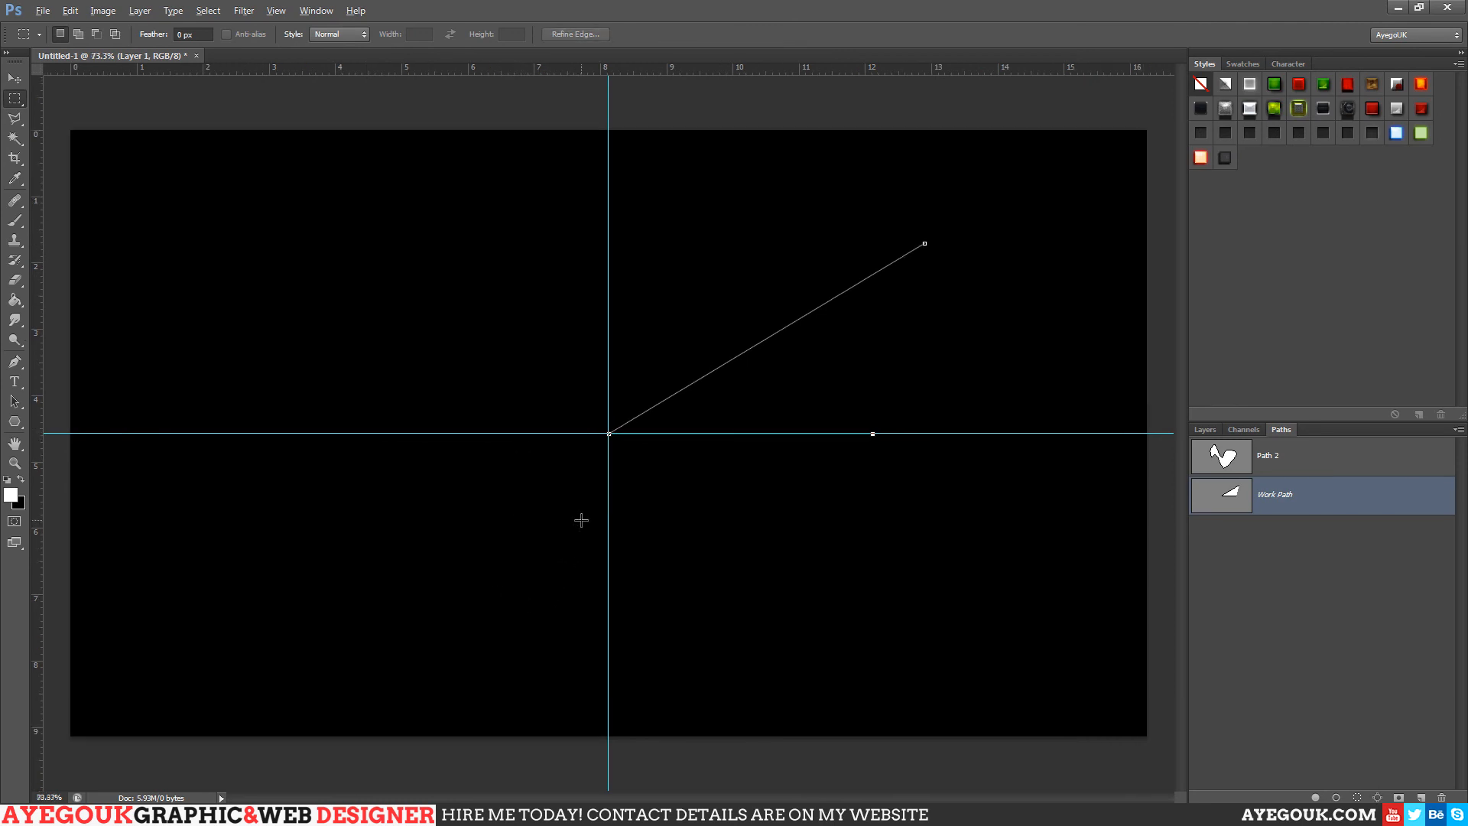
pyautogui.scroll(-6, 534, 524)
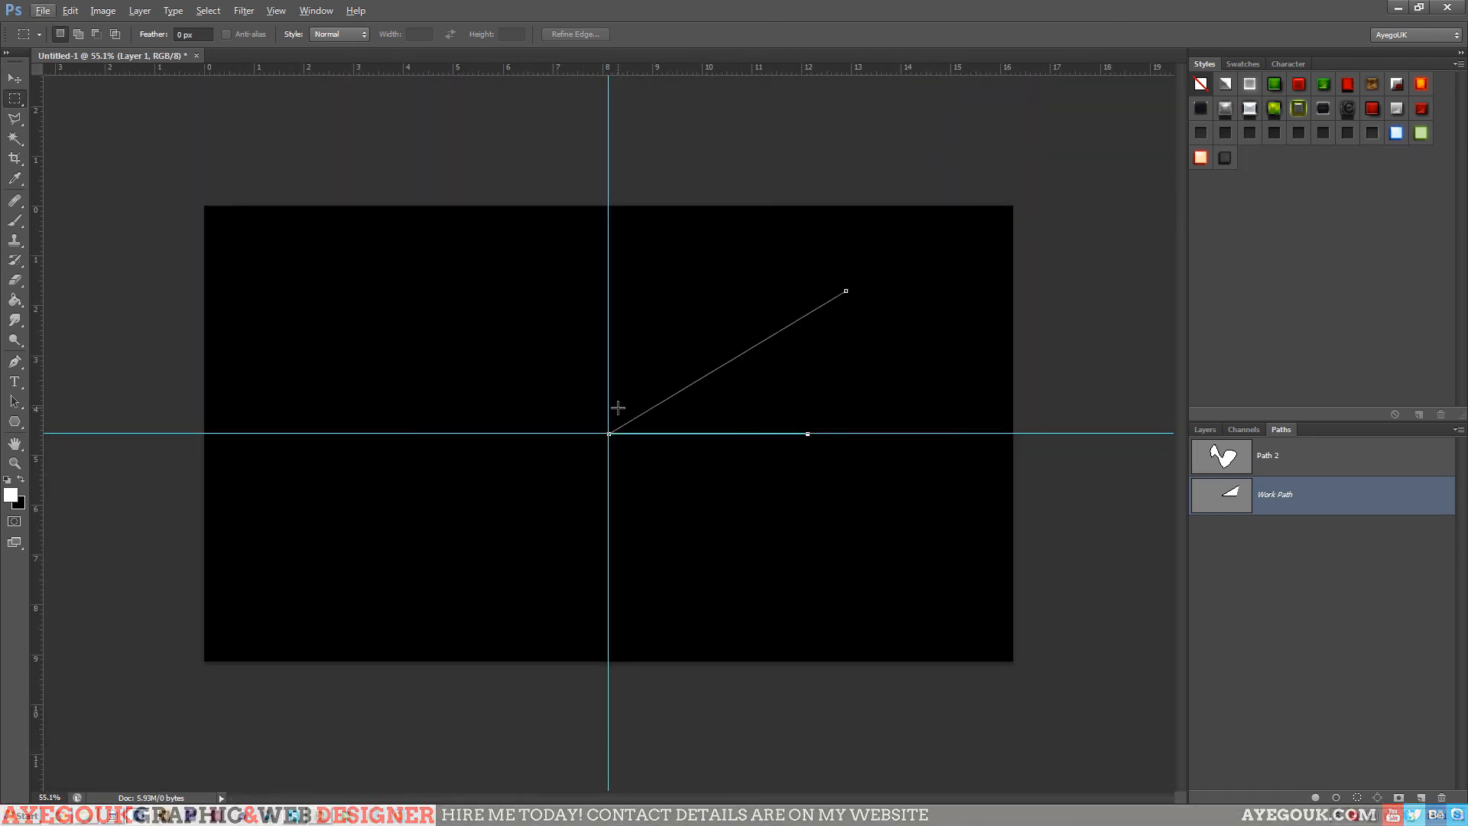